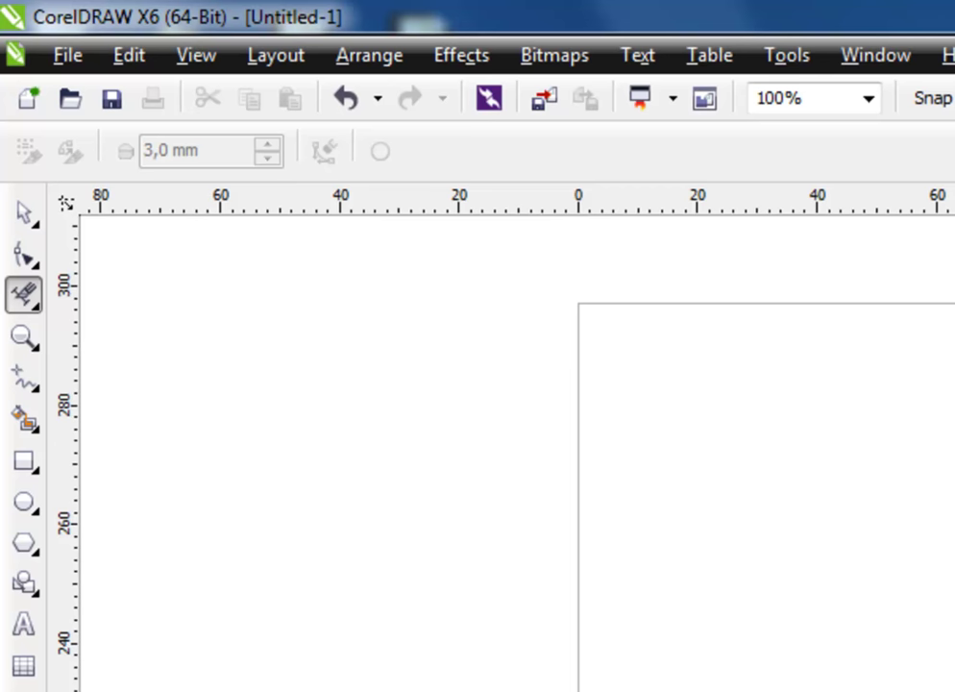
Draw a rectangle about 94 mm wide and 55 mm high in the upper part of the page
{"action": "left_click", "coordinate": [38, 303]}
{"action": "left_click", "coordinate": [123, 297]}
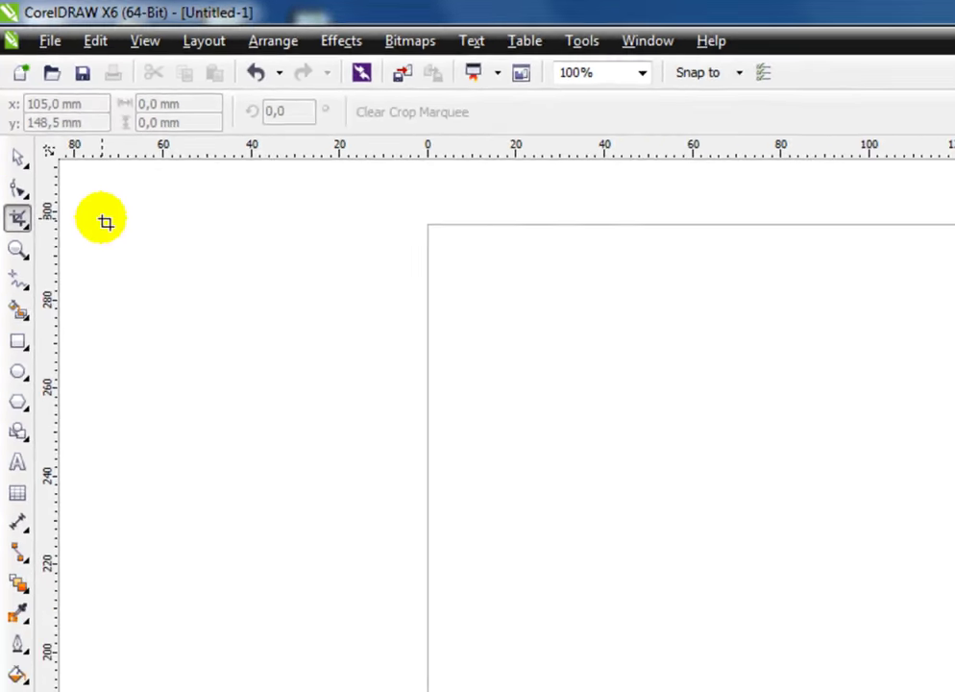
{"action": "left_click", "coordinate": [12, 249]}
{"action": "mouse_move", "coordinate": [482, 325]}
{"action": "left_mouse_down"}
{"action": "mouse_move", "coordinate": [771, 468]}
{"action": "mouse_move", "coordinate": [785, 501]}
{"action": "left_mouse_up"}
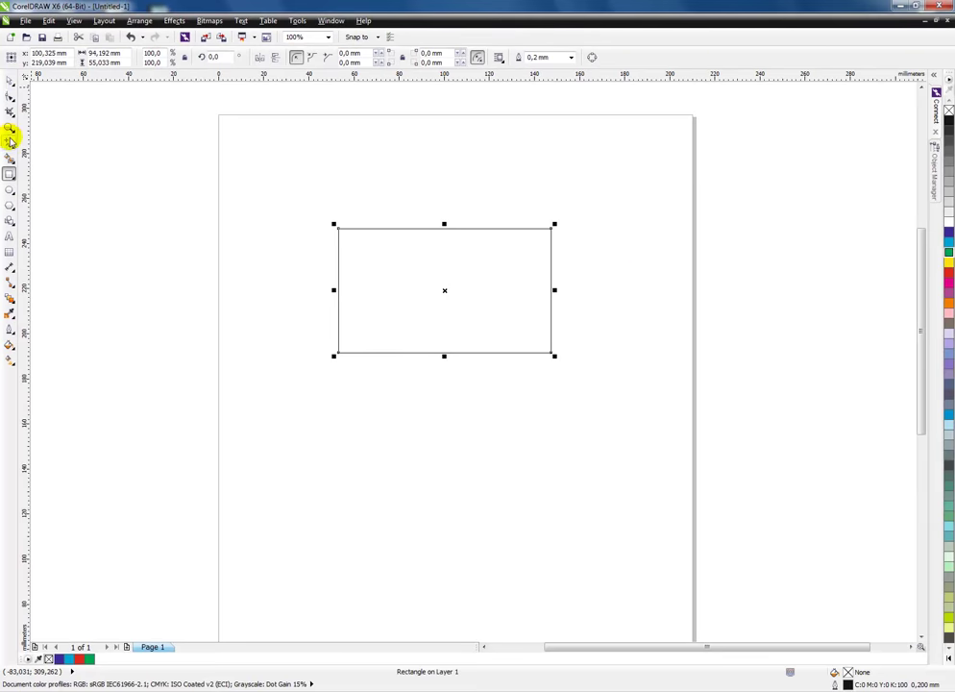
Fill the rectangle with blue (C:100 M:100 Y:0 K:0) and deselect it
{"action": "left_click", "coordinate": [9, 80]}
{"action": "left_click_drag", "start_coordinate": [945, 239], "coordinate": [641, 317]}
{"action": "left_click_drag", "start_coordinate": [433, 285], "coordinate": [438, 286]}
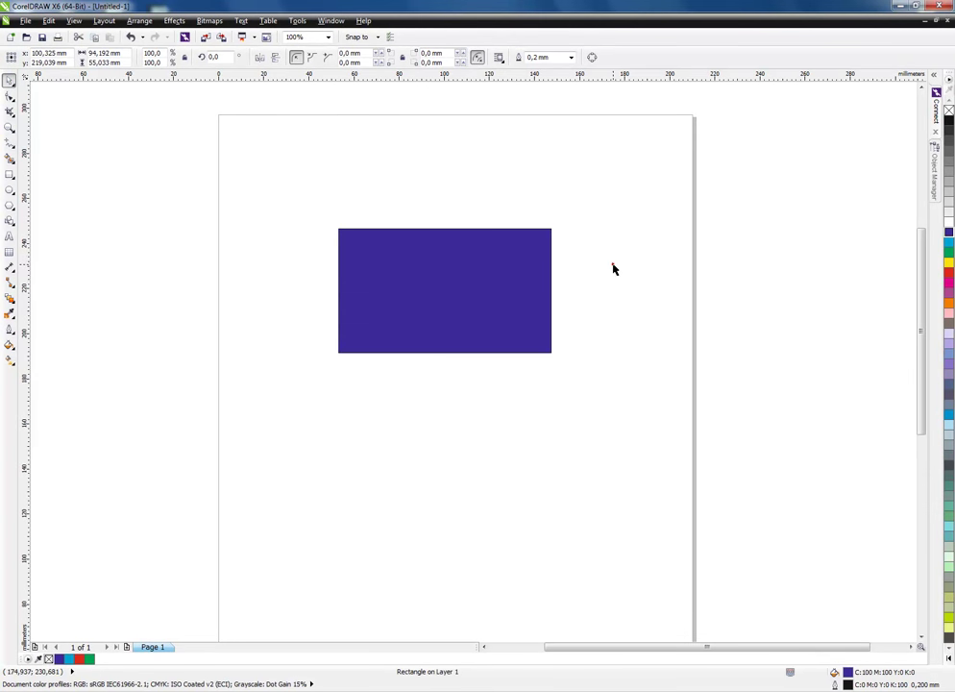
{"action": "left_click", "coordinate": [613, 263]}
Try to crop the blue rectangle with a marquee about 40 × 33 mm over its upper-left corner
{"action": "left_click_drag", "start_coordinate": [321, 219], "coordinate": [564, 369]}
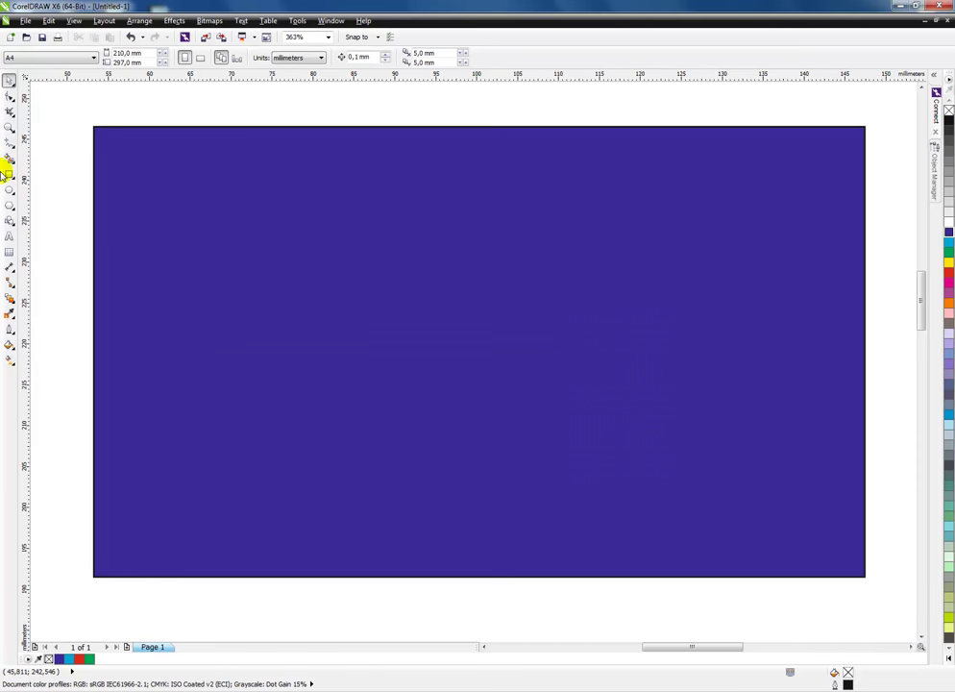
{"action": "left_click", "coordinate": [10, 112]}
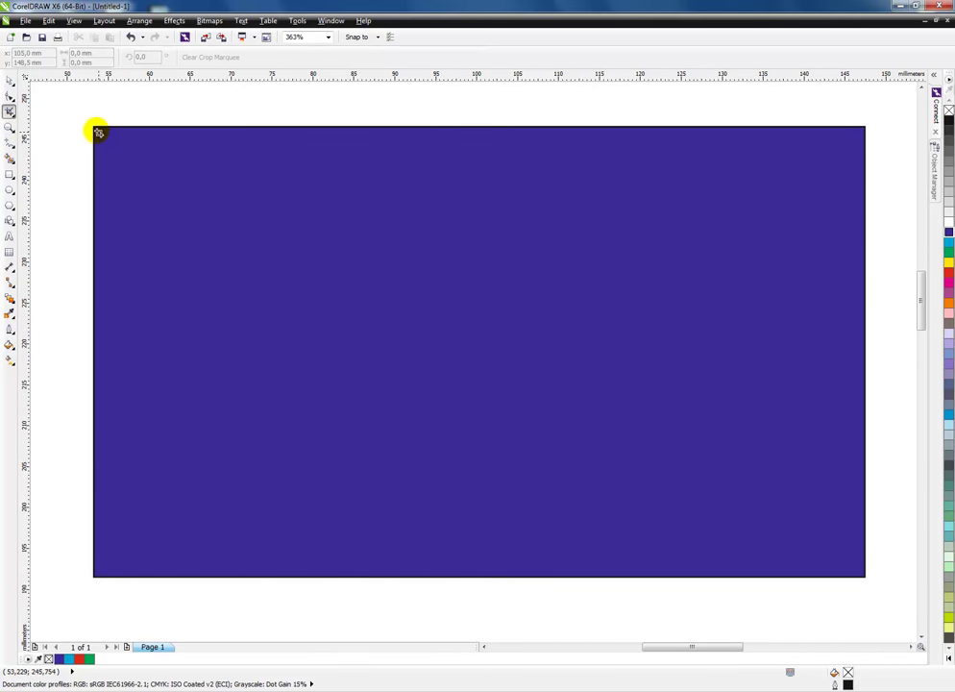
{"action": "left_click_drag", "start_coordinate": [76, 110], "coordinate": [402, 379]}
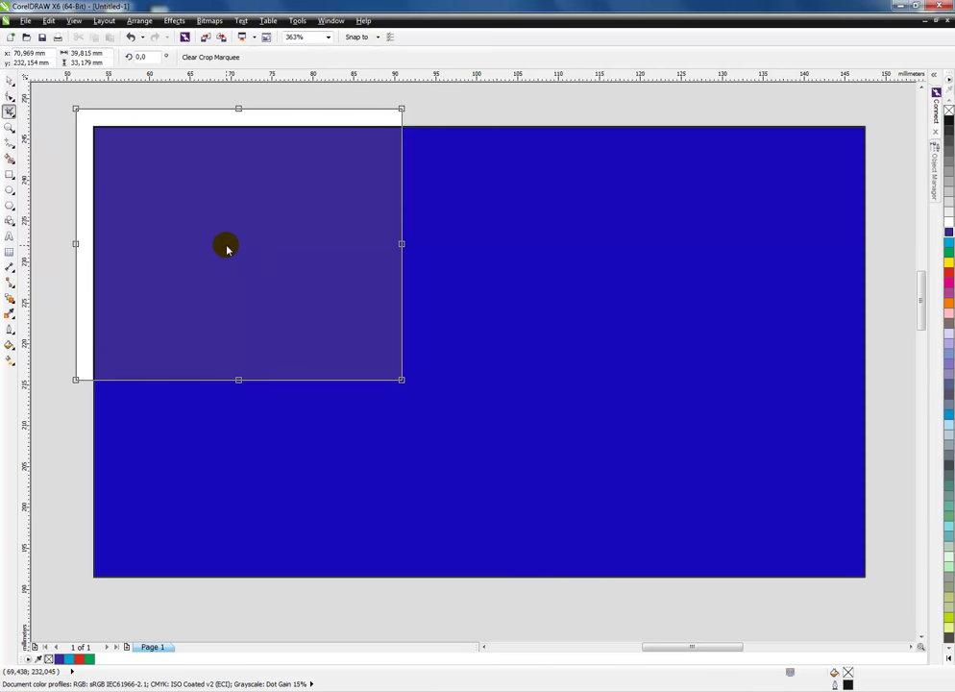
{"action": "double_click", "coordinate": [272, 266]}
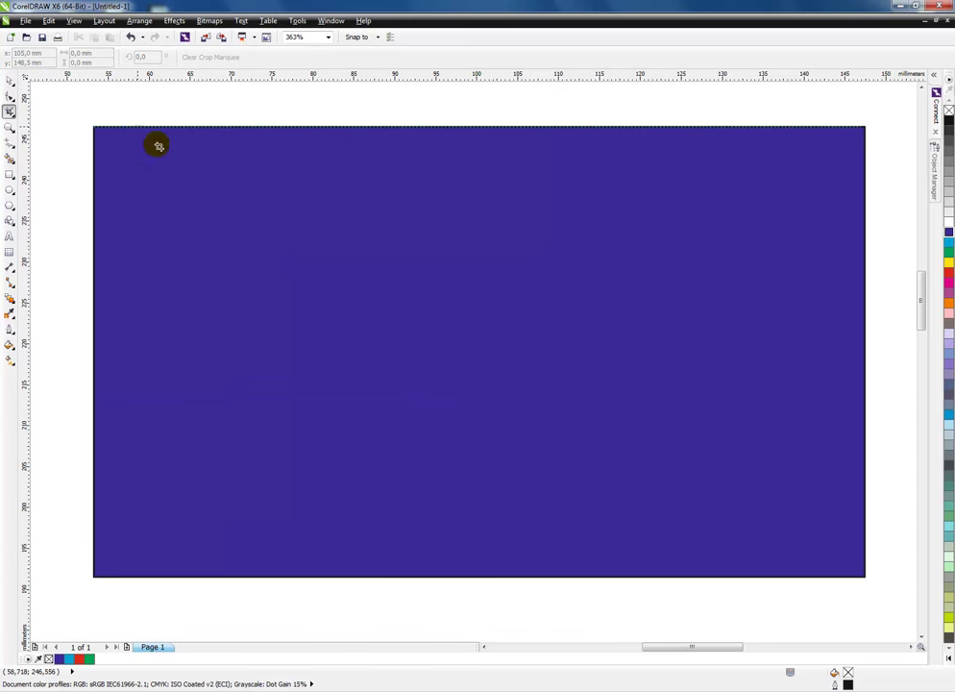
Shift the blue rectangle slightly down and crop it to a marquee about 39 × 32 mm over its upper-left corner
{"action": "left_click_drag", "start_coordinate": [70, 116], "coordinate": [386, 380]}
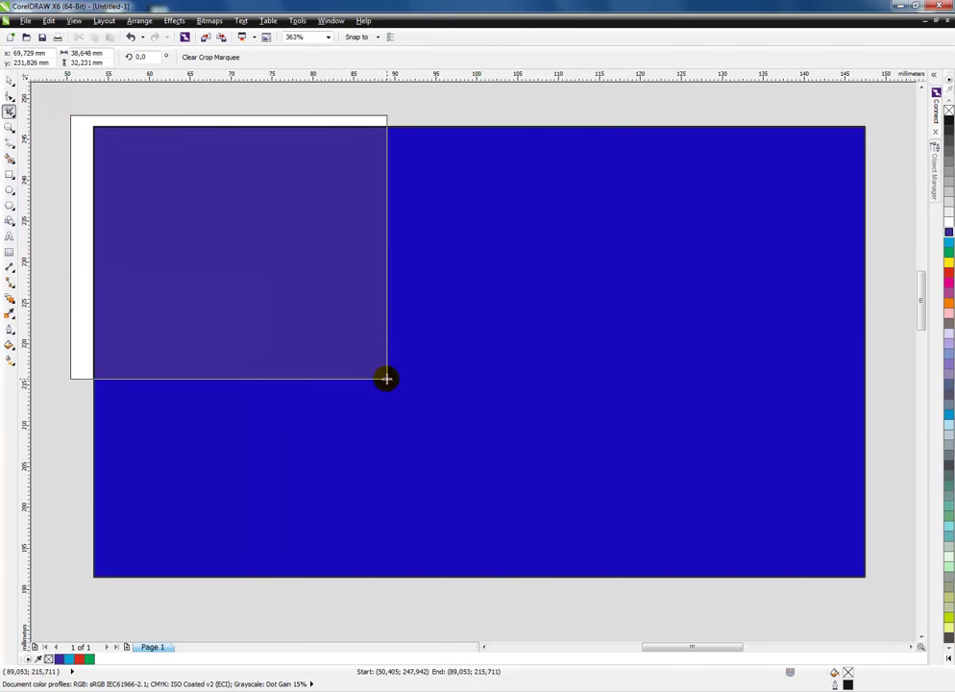
{"action": "left_click", "coordinate": [9, 82]}
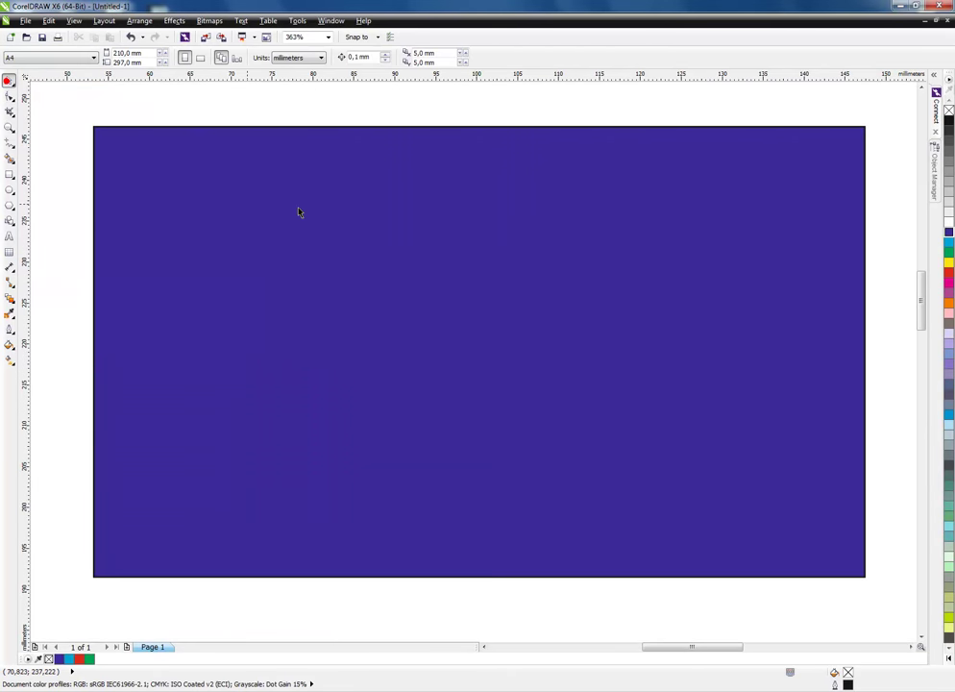
{"action": "left_click_drag", "start_coordinate": [536, 257], "coordinate": [410, 196]}
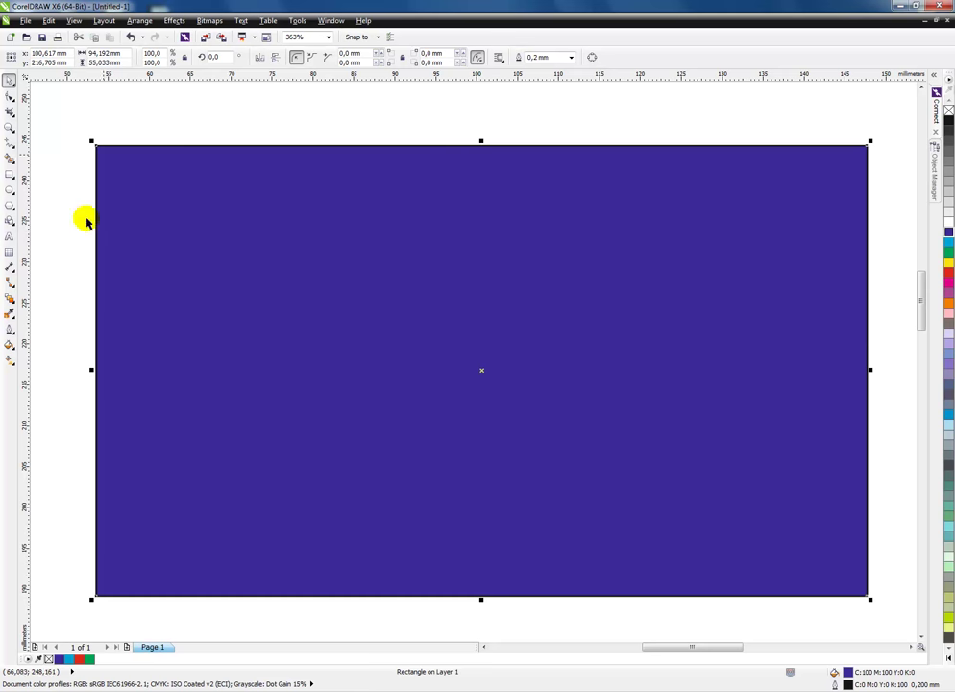
{"action": "left_click", "coordinate": [10, 113]}
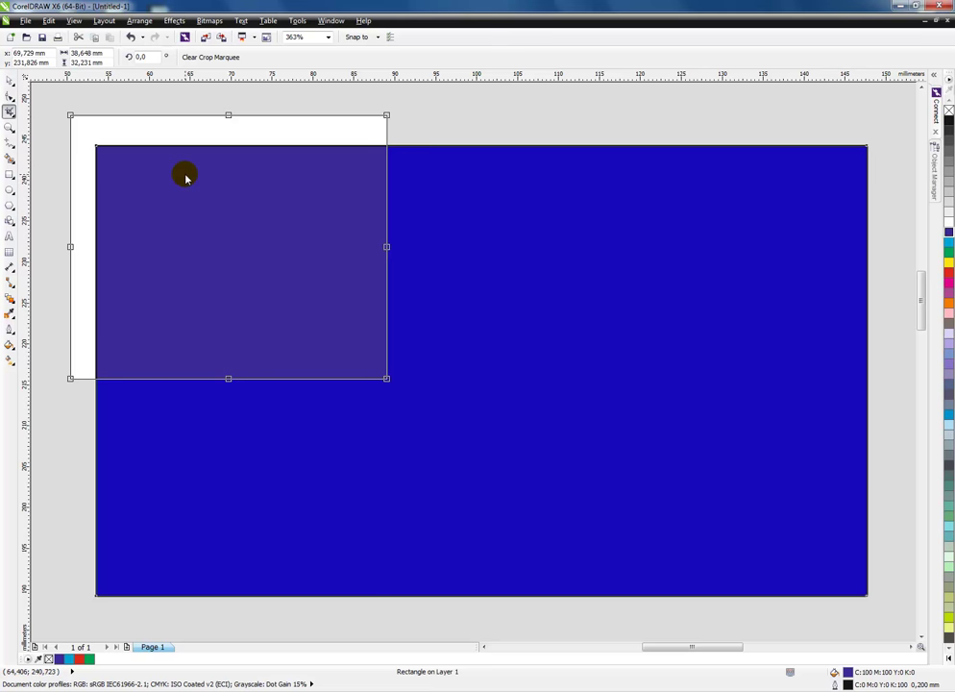
{"action": "double_click", "coordinate": [240, 208]}
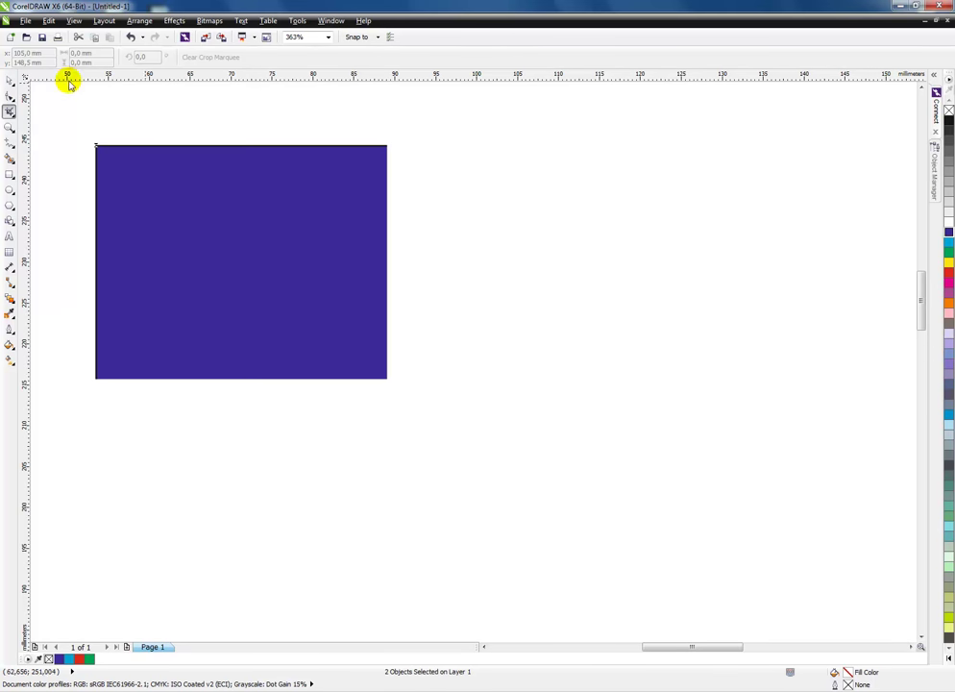
Move the cropped blue fill away from its black outline, to the right and slightly down
{"action": "left_click", "coordinate": [10, 80]}
{"action": "left_click_drag", "start_coordinate": [301, 254], "coordinate": [619, 215]}
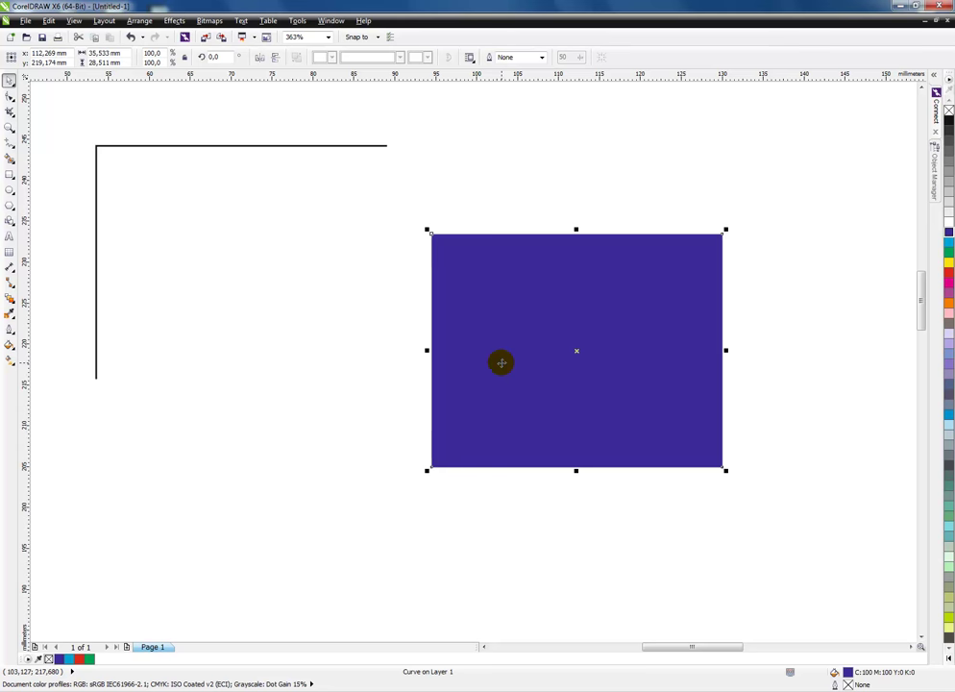
Examine the black outline and the blue fill as separate objects by selecting each one in turn
{"action": "left_click", "coordinate": [280, 147]}
{"action": "left_click", "coordinate": [485, 320]}
{"action": "left_click", "coordinate": [312, 147]}
{"action": "left_click", "coordinate": [444, 183]}
{"action": "left_click", "coordinate": [478, 284]}
{"action": "left_click", "coordinate": [341, 146]}
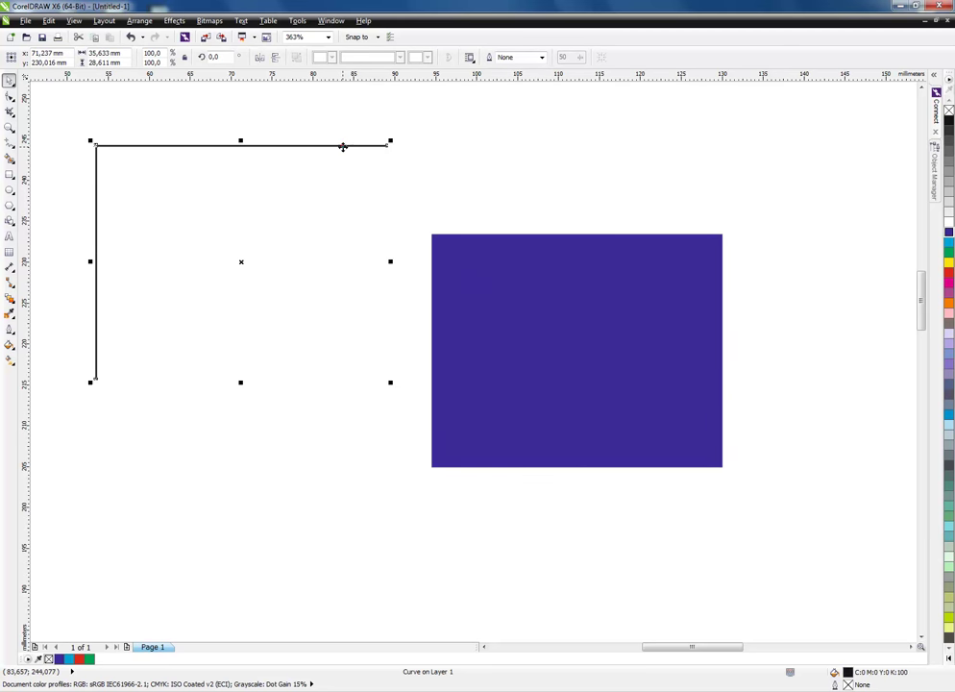
{"action": "left_click", "coordinate": [493, 296]}
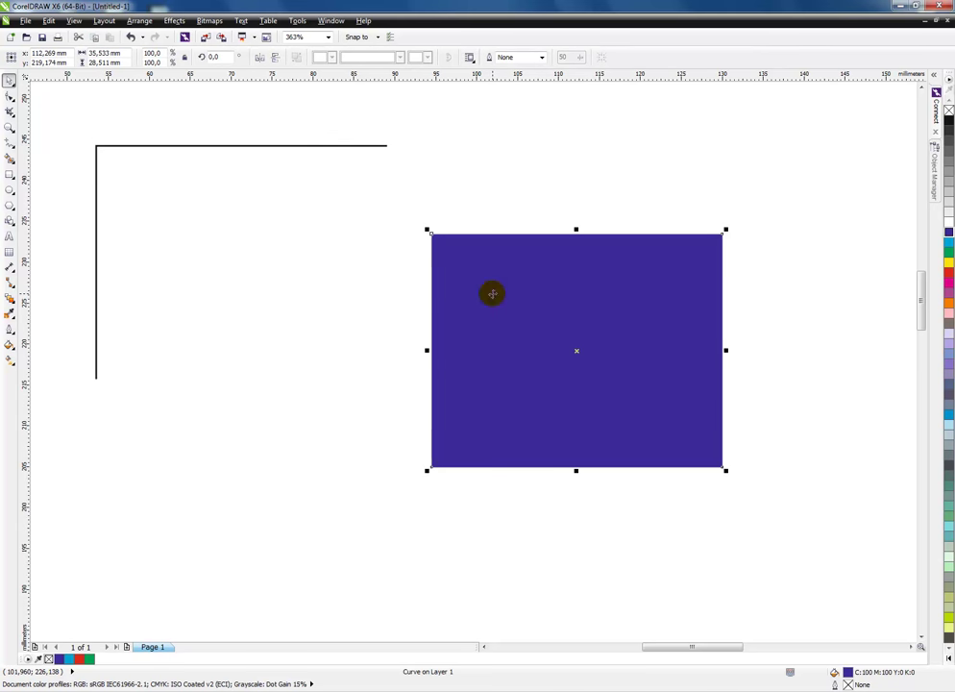
{"action": "left_click", "coordinate": [371, 146]}
{"action": "left_click", "coordinate": [528, 335]}
Delete both the black outline piece and the blue fill piece from the page
{"action": "left_click_drag", "start_coordinate": [63, 121], "coordinate": [727, 504]}
{"action": "scroll", "coordinate": [667, 363], "scroll_direction": "down", "scroll_amount": 3}
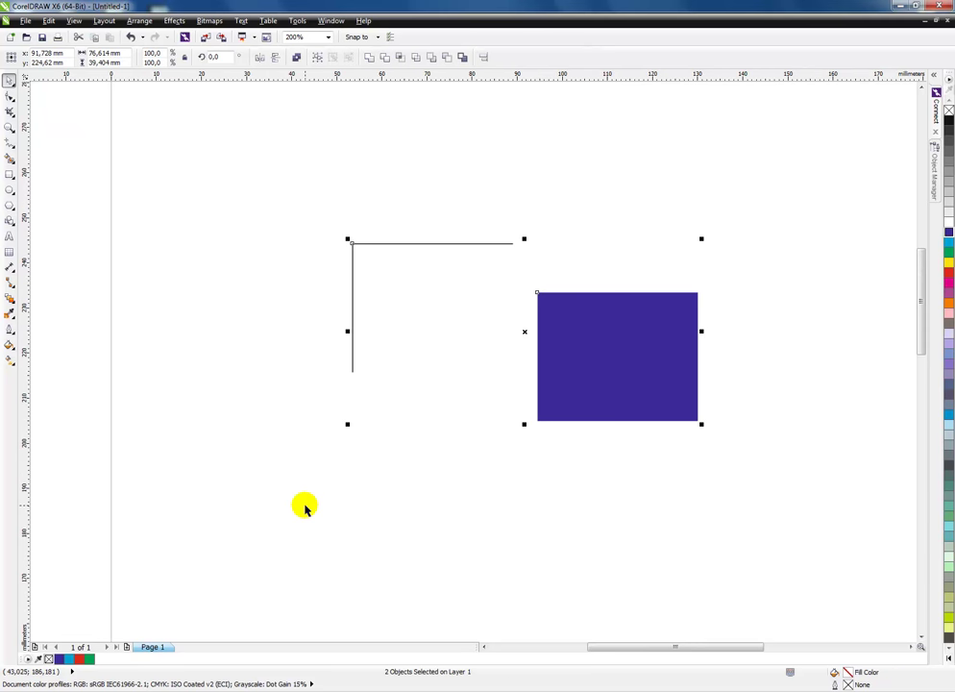
{"action": "key", "text": "Delete"}
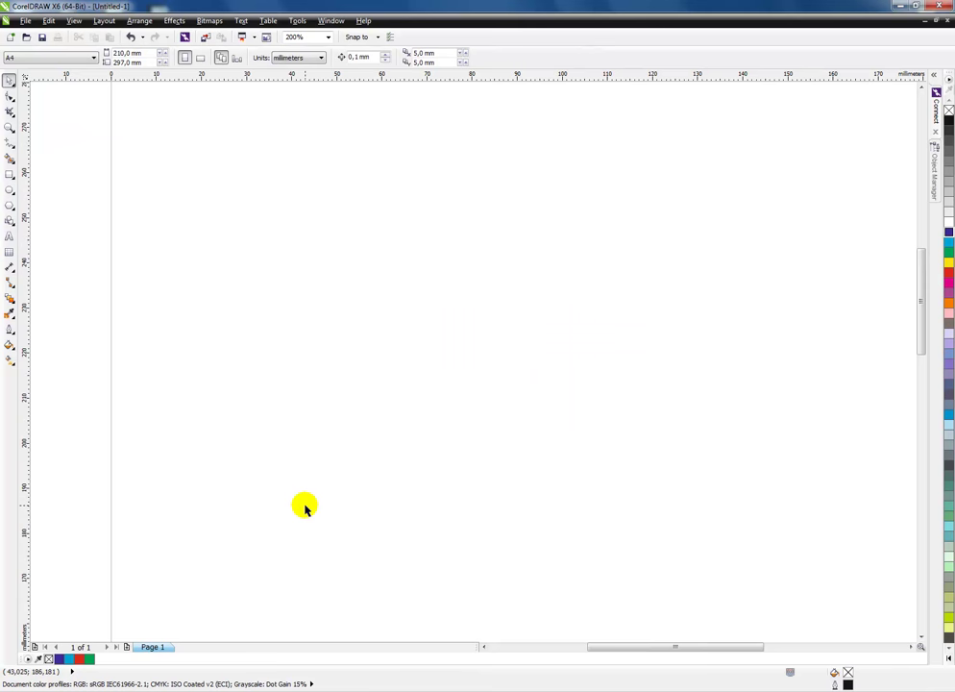
Draw a rectangle about 29 × 24 mm, overlapped by a circle about 19 mm across below and a pentagon about 20 mm wide above
{"action": "left_click", "coordinate": [9, 174]}
{"action": "left_click_drag", "start_coordinate": [336, 205], "coordinate": [466, 313]}
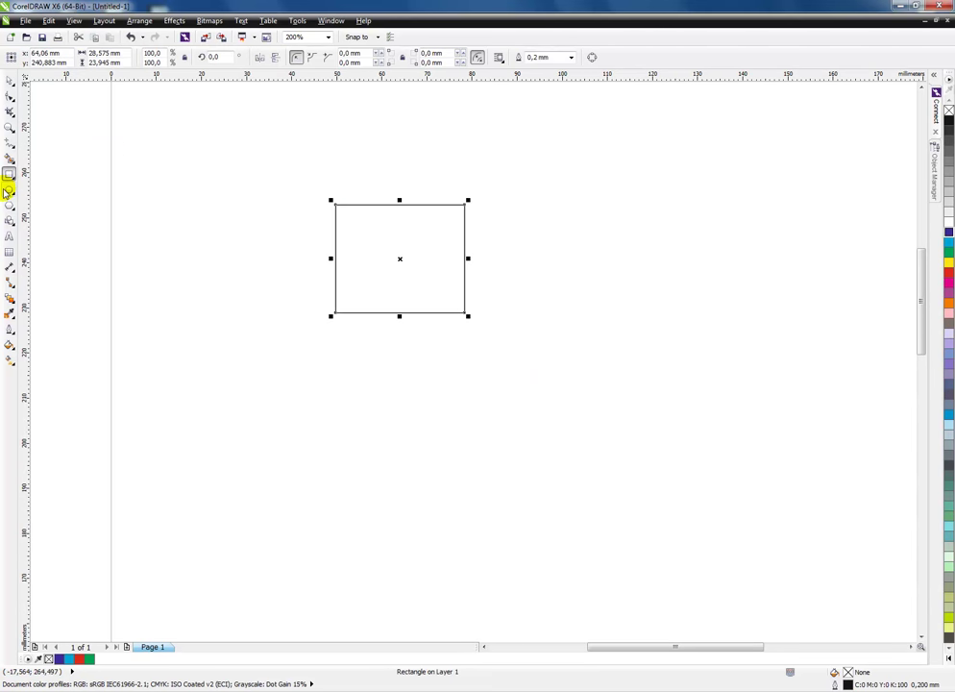
{"action": "left_click", "coordinate": [9, 191]}
{"action": "left_click_drag", "start_coordinate": [299, 272], "coordinate": [394, 367]}
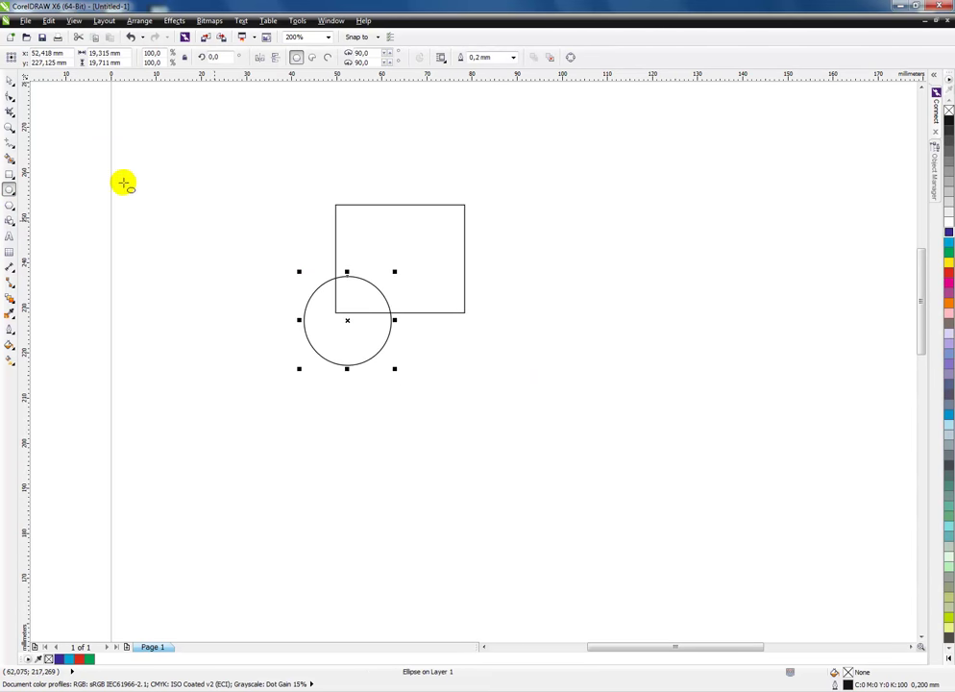
{"action": "left_click", "coordinate": [9, 205]}
{"action": "left_click_drag", "start_coordinate": [323, 169], "coordinate": [414, 256]}
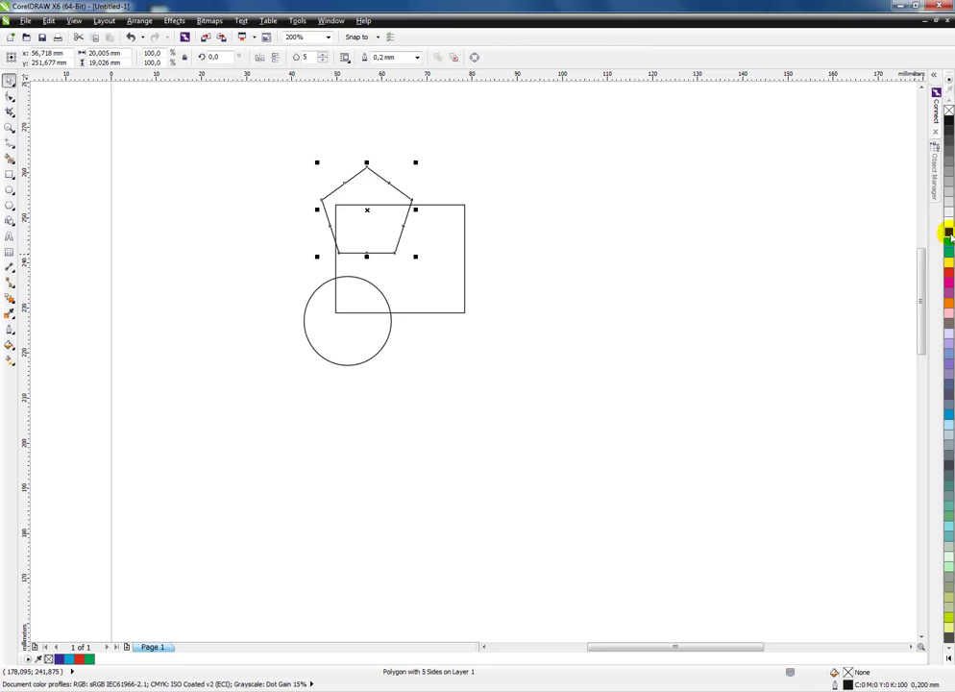
Fill the pentagon with blue, the rectangle with green and the circle with light pink
{"action": "left_click_drag", "start_coordinate": [381, 214], "coordinate": [382, 215]}
{"action": "left_click", "coordinate": [451, 279]}
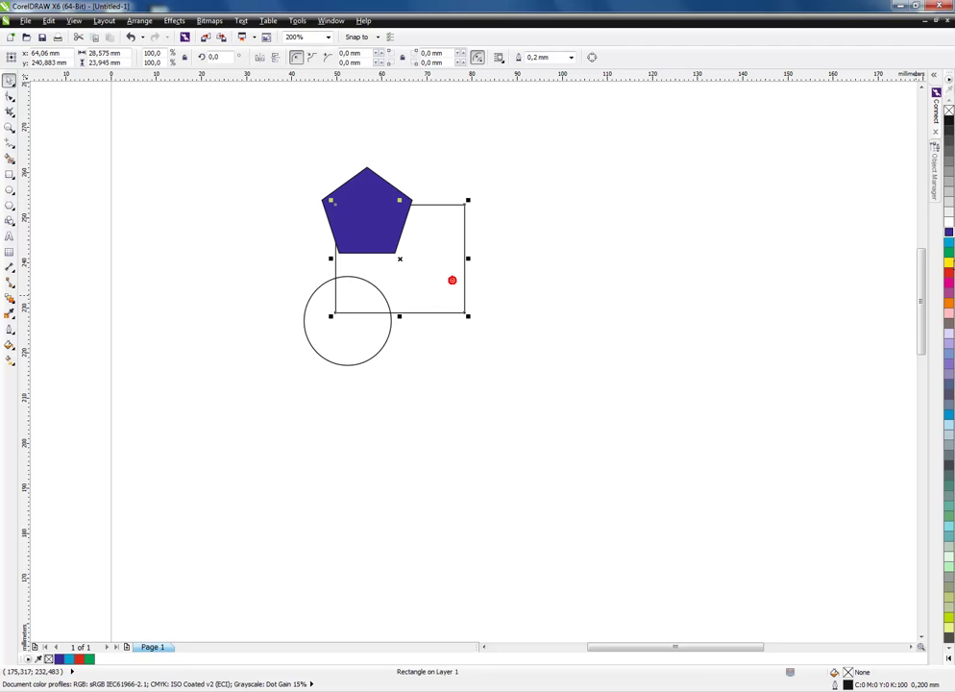
{"action": "left_click", "coordinate": [947, 312]}
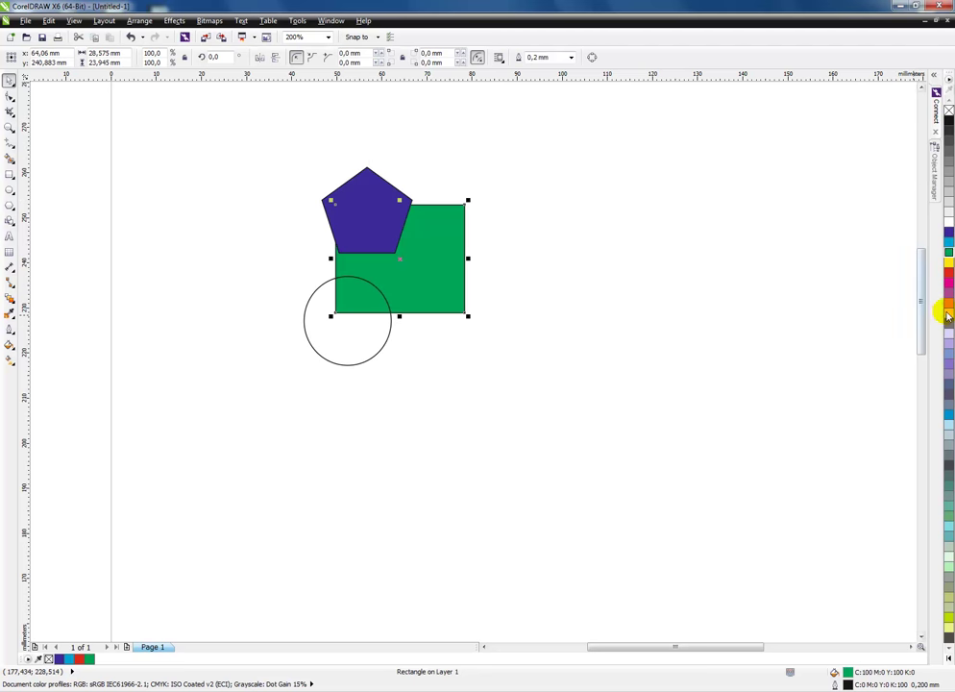
{"action": "left_click_drag", "start_coordinate": [331, 351], "coordinate": [332, 348]}
Set the outline width of all three shapes to 1.0 mm and deselect them
{"action": "left_click_drag", "start_coordinate": [523, 146], "coordinate": [222, 382]}
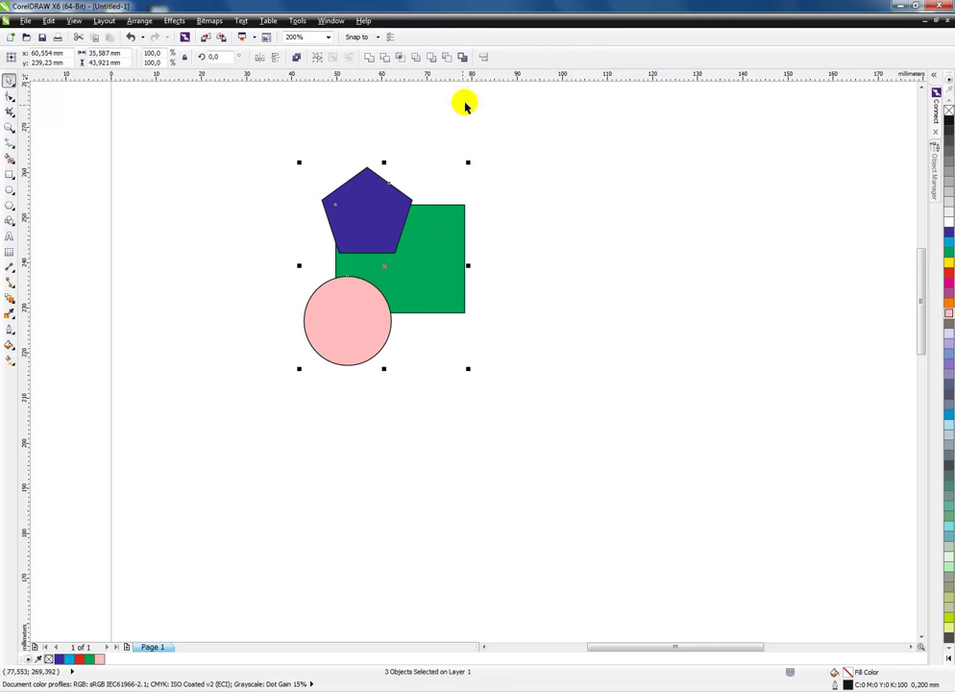
{"action": "double_click", "coordinate": [890, 685]}
{"action": "left_click", "coordinate": [412, 283]}
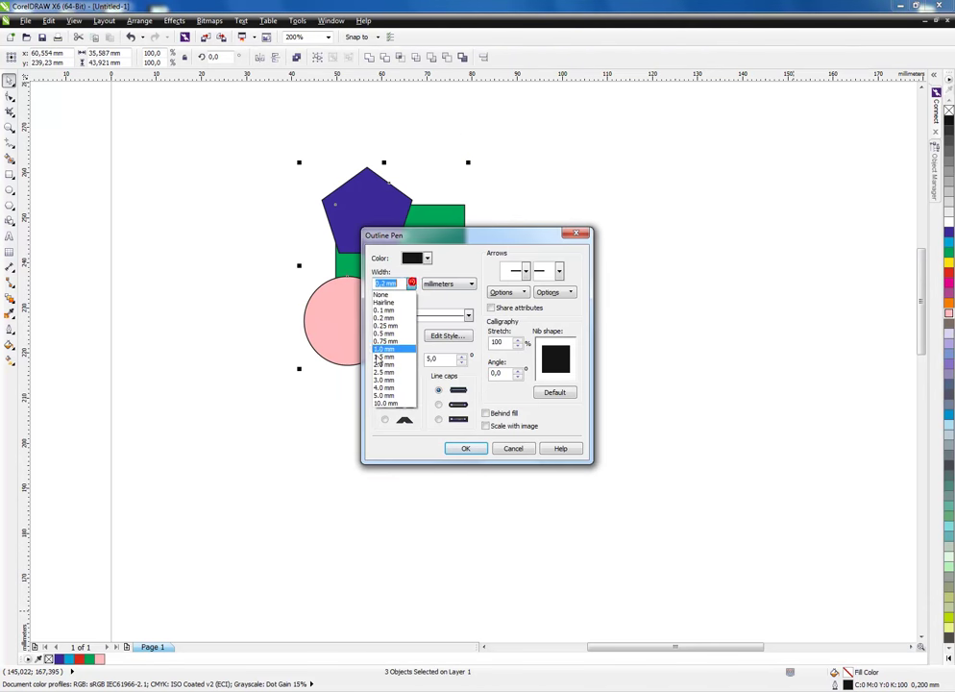
{"action": "left_click", "coordinate": [385, 350]}
{"action": "left_click", "coordinate": [457, 447]}
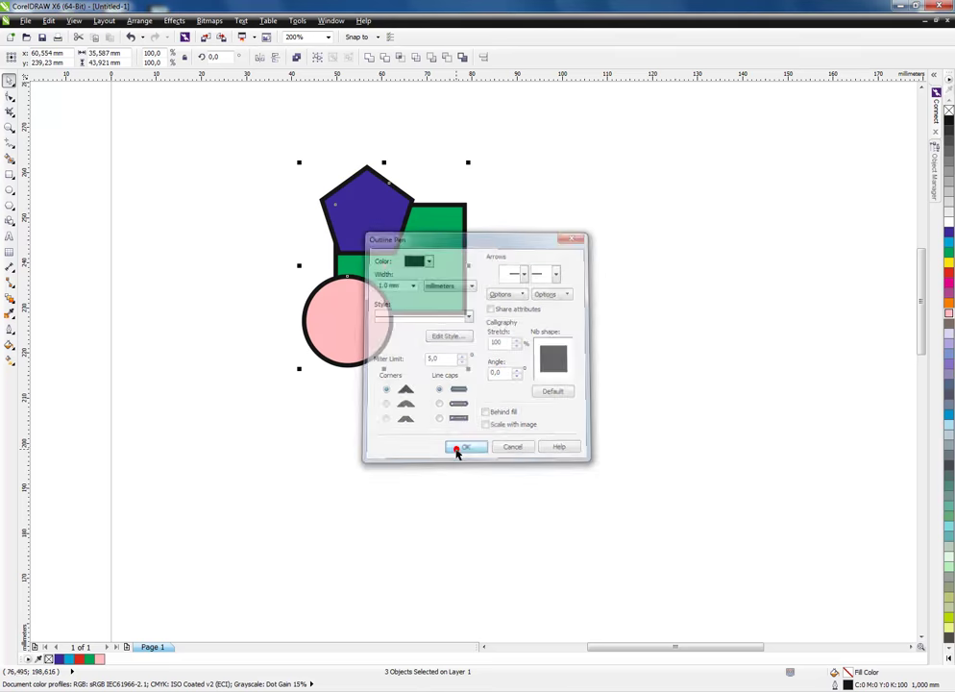
{"action": "left_click", "coordinate": [553, 252]}
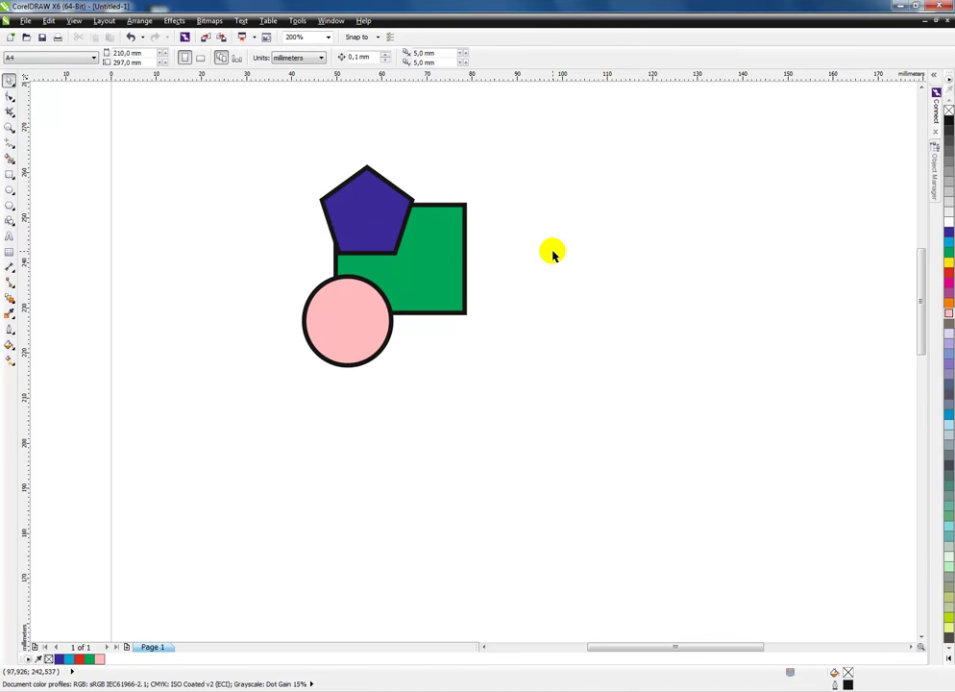
Crop the three overlapping shapes to a marquee about 28 × 21 mm across their middle and deselect the result
{"action": "key", "text": "z"}
{"action": "left_click_drag", "start_coordinate": [247, 147], "coordinate": [495, 394]}
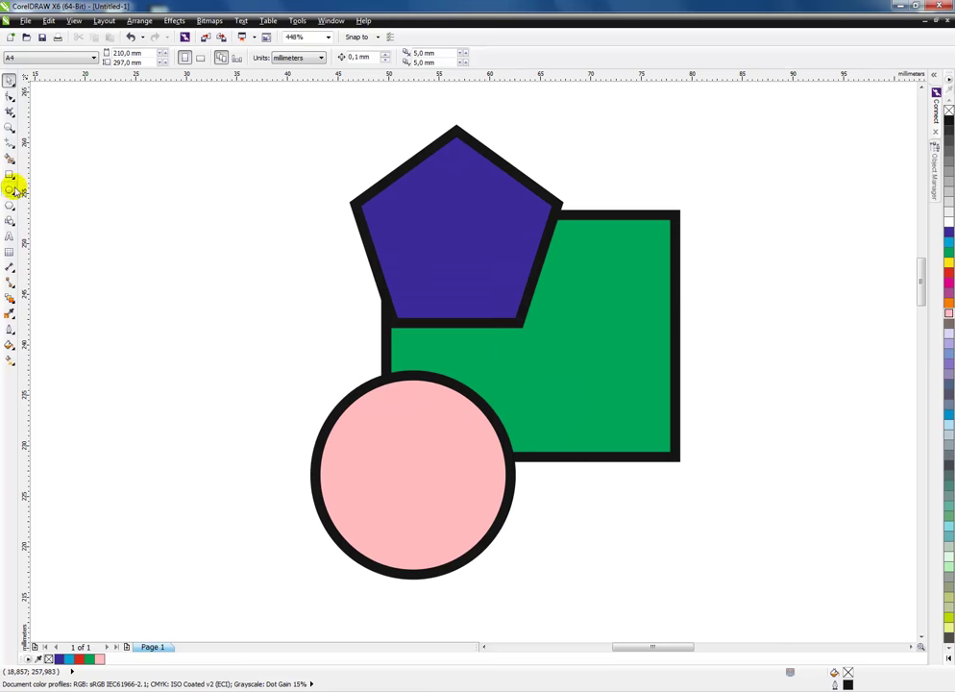
{"action": "left_click", "coordinate": [9, 111]}
{"action": "left_click_drag", "start_coordinate": [238, 229], "coordinate": [565, 442]}
{"action": "left_click", "coordinate": [545, 343]}
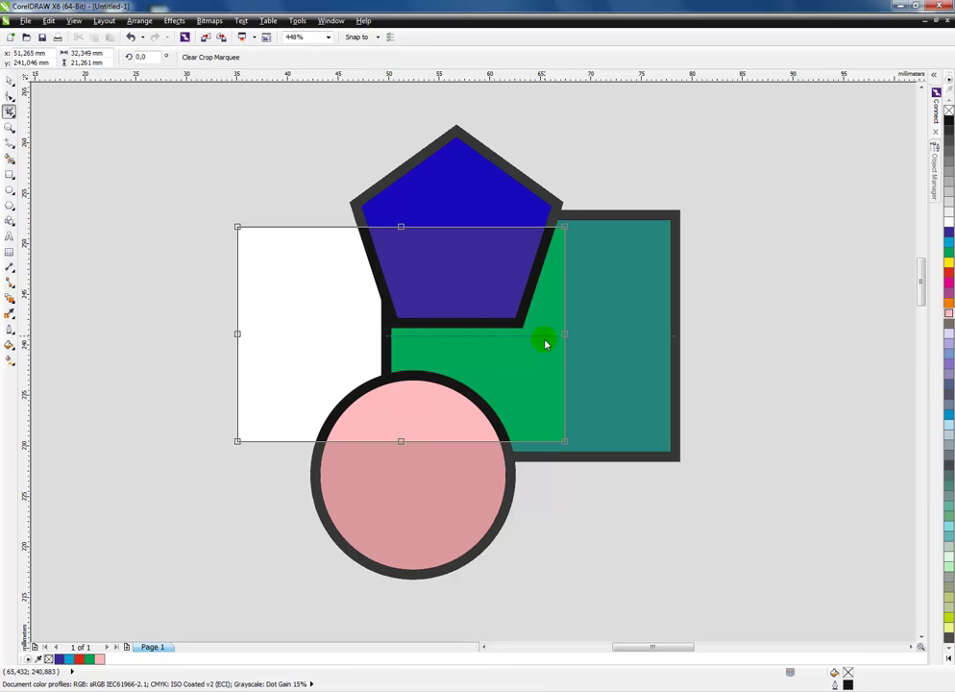
{"action": "left_click_drag", "start_coordinate": [237, 334], "coordinate": [279, 327]}
{"action": "left_click", "coordinate": [501, 389]}
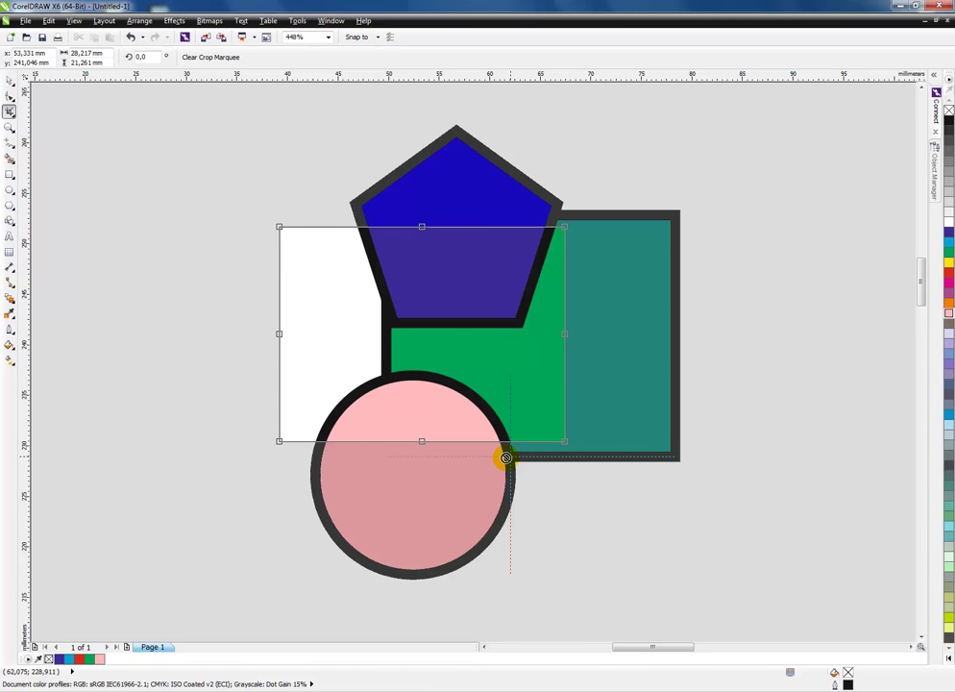
{"action": "key", "text": "Return"}
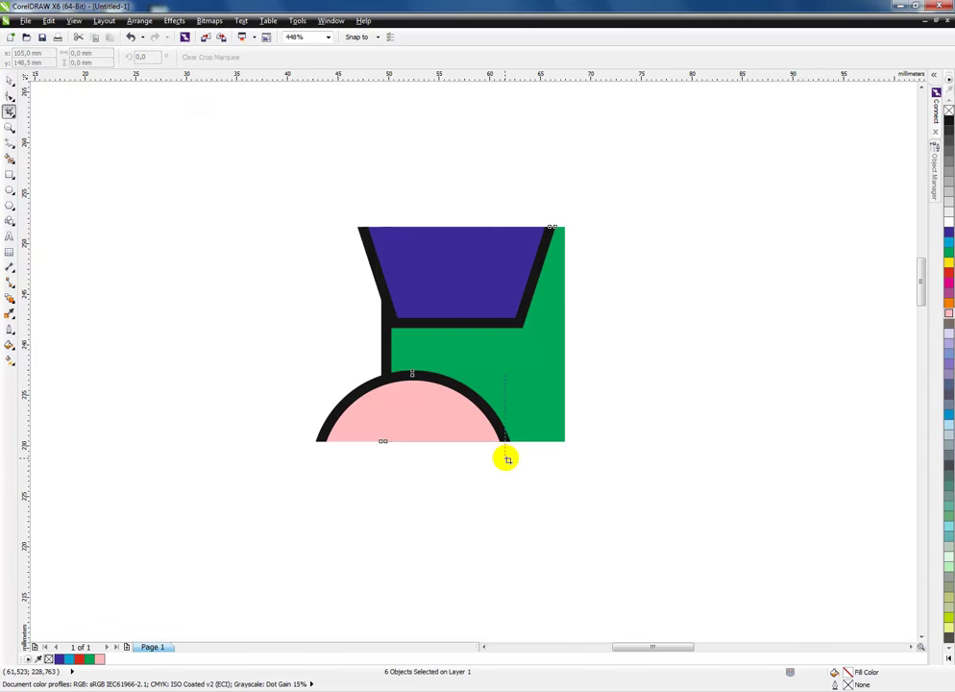
{"action": "left_click", "coordinate": [8, 81]}
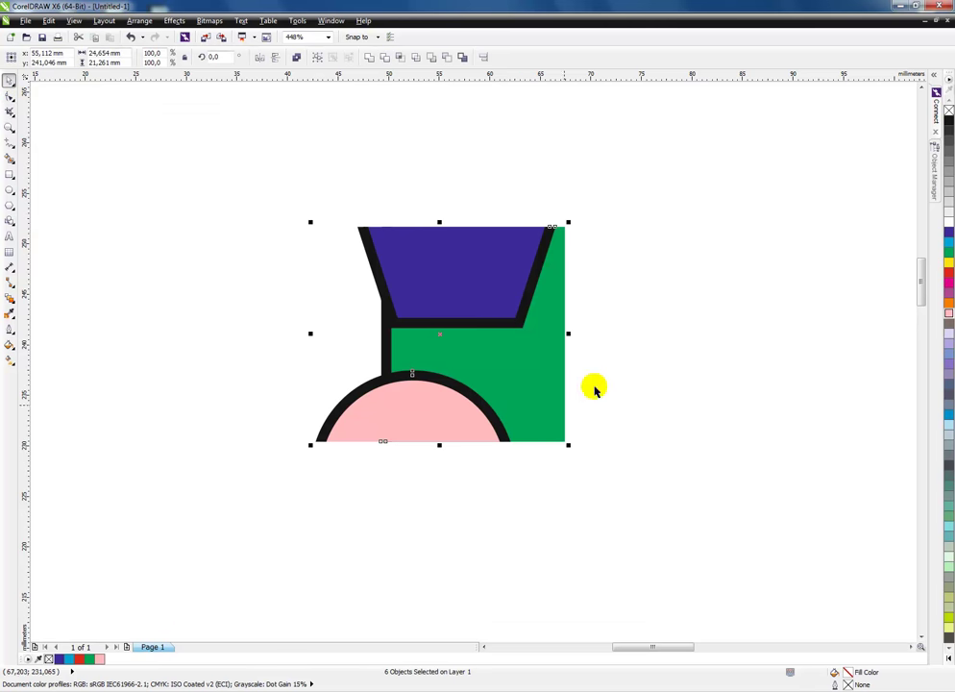
{"action": "left_click", "coordinate": [659, 366]}
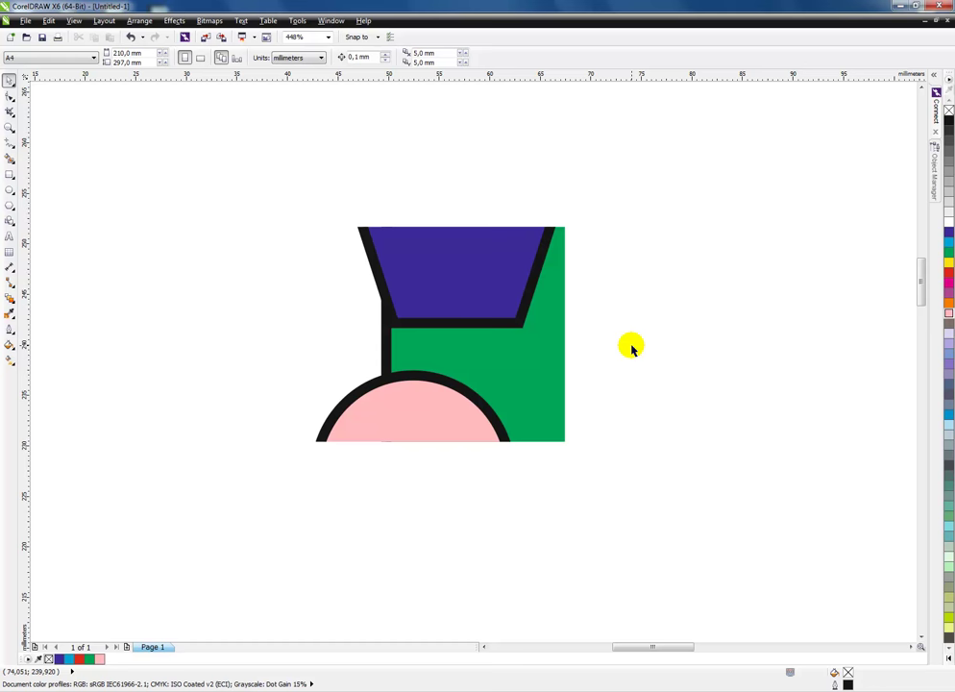
Move the cropped blue, green and pink fills and their black outline pieces apart from one another on the page
{"action": "left_click", "coordinate": [510, 425]}
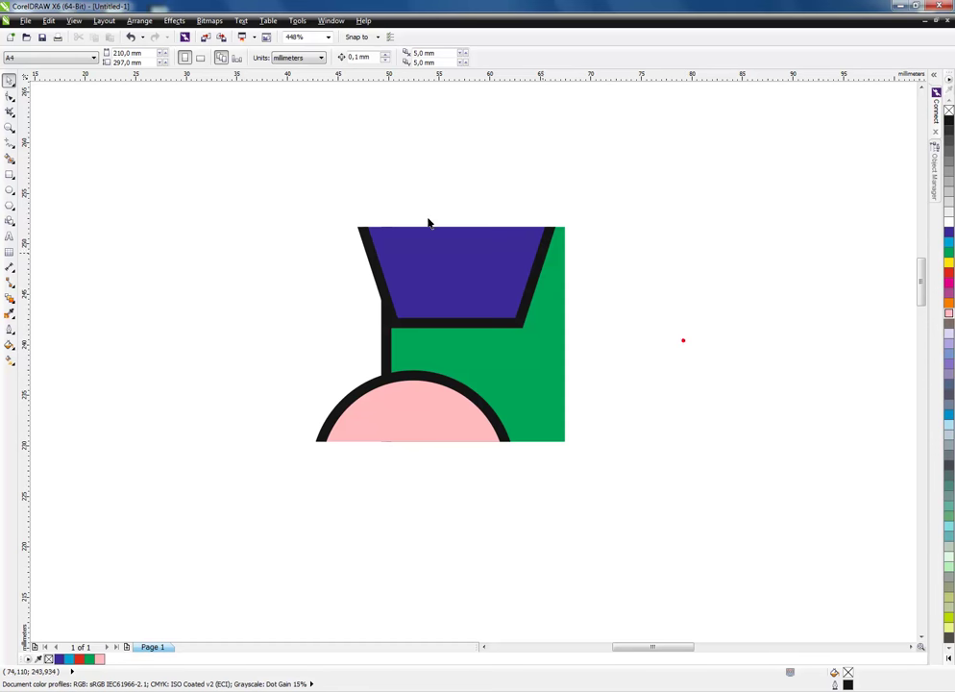
{"action": "left_click", "coordinate": [465, 285]}
{"action": "left_click_drag", "start_coordinate": [465, 285], "coordinate": [489, 175]}
{"action": "left_click_drag", "start_coordinate": [370, 257], "coordinate": [107, 197]}
{"action": "left_click_drag", "start_coordinate": [506, 292], "coordinate": [698, 273]}
{"action": "left_click_drag", "start_coordinate": [406, 373], "coordinate": [264, 493]}
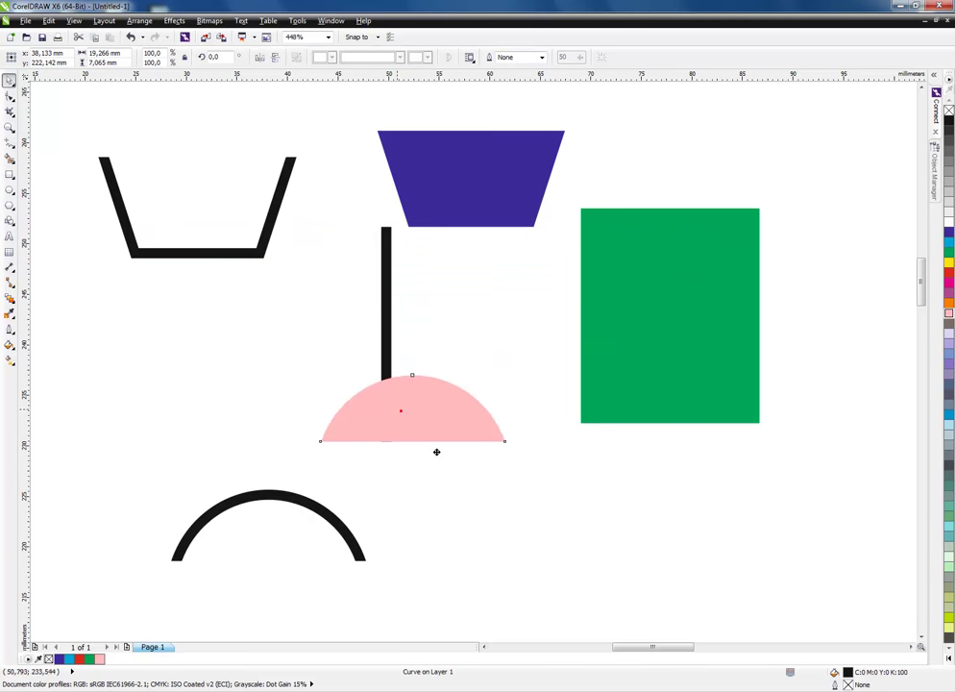
{"action": "left_click_drag", "start_coordinate": [397, 409], "coordinate": [515, 504]}
{"action": "left_click_drag", "start_coordinate": [384, 337], "coordinate": [338, 334]}
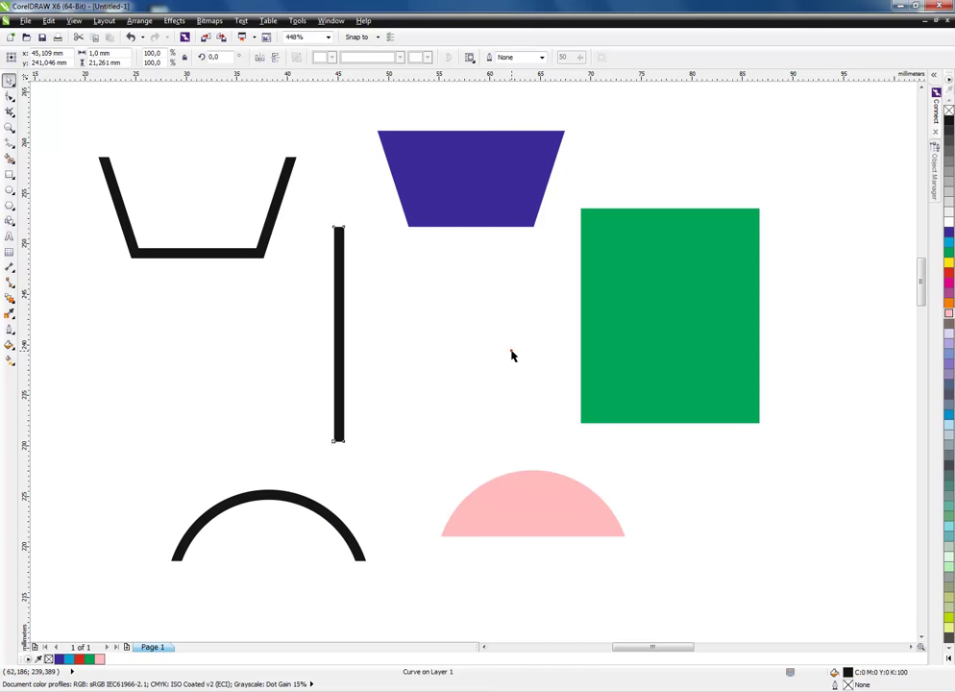
Move all six cropped pieces together to the upper middle of the page and deselect them
{"action": "left_click", "coordinate": [511, 352]}
{"action": "scroll", "coordinate": [511, 355], "scroll_direction": "down", "scroll_amount": 5}
{"action": "left_click_drag", "start_coordinate": [629, 264], "coordinate": [315, 481]}
{"action": "left_click_drag", "start_coordinate": [500, 353], "coordinate": [625, 305]}
{"action": "left_click", "coordinate": [711, 441]}
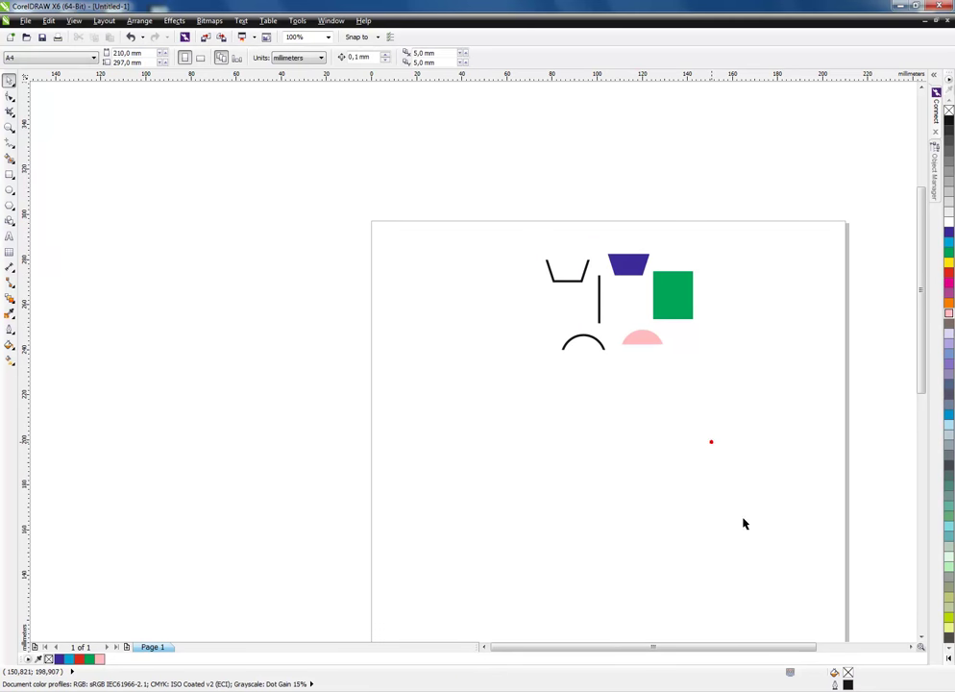
{"action": "left_click", "coordinate": [911, 648]}
{"action": "key", "text": "z"}
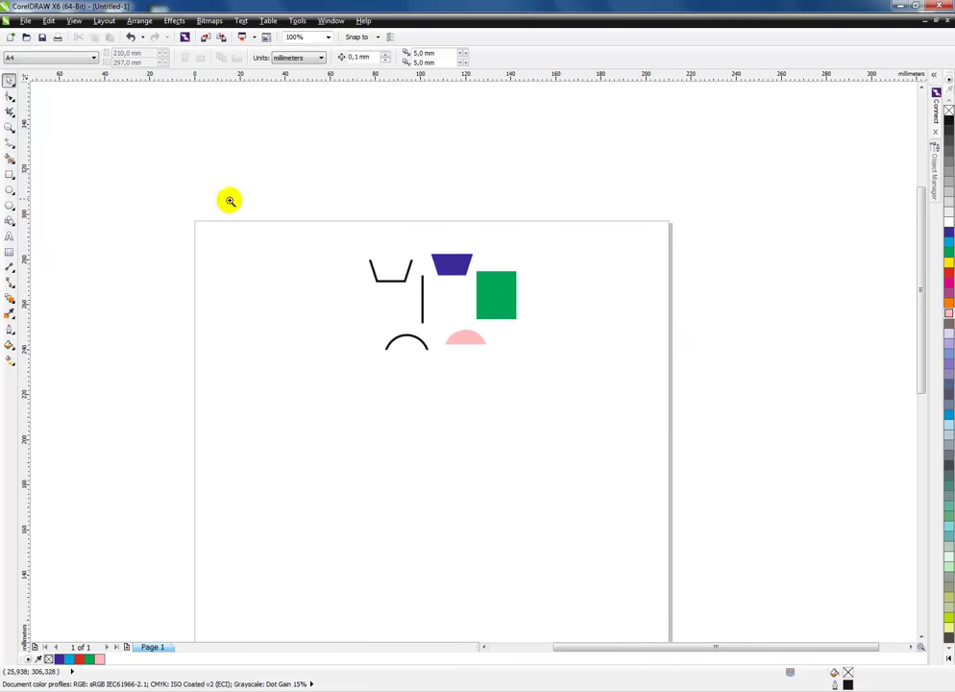
{"action": "mouse_move", "coordinate": [177, 198]}
{"action": "left_mouse_down"}
{"action": "mouse_move", "coordinate": [710, 438]}
{"action": "mouse_move", "coordinate": [692, 467]}
{"action": "left_mouse_up"}
Shift the six cropped pieces slightly up and to the left, and delete them all from the page
{"action": "left_click_drag", "start_coordinate": [747, 454], "coordinate": [192, 187]}
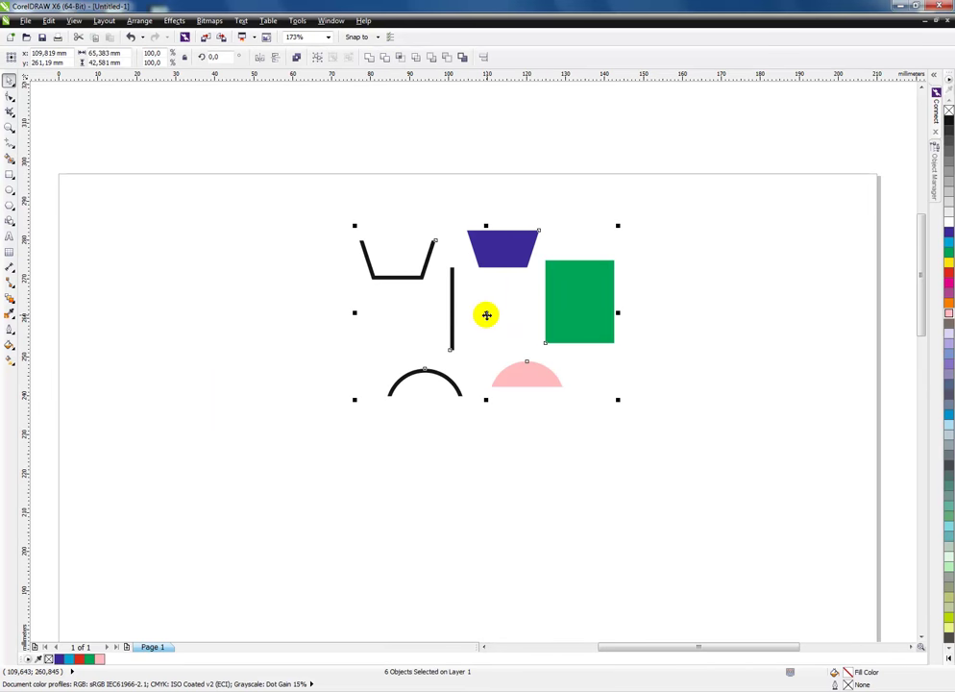
{"action": "left_click", "coordinate": [710, 299]}
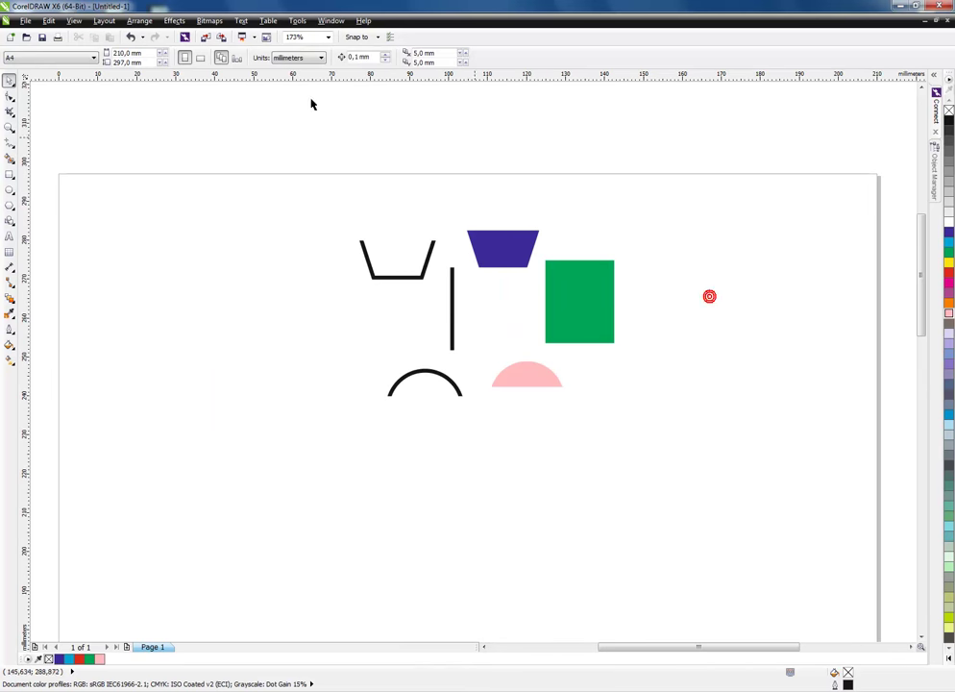
{"action": "left_click_drag", "start_coordinate": [656, 177], "coordinate": [251, 493]}
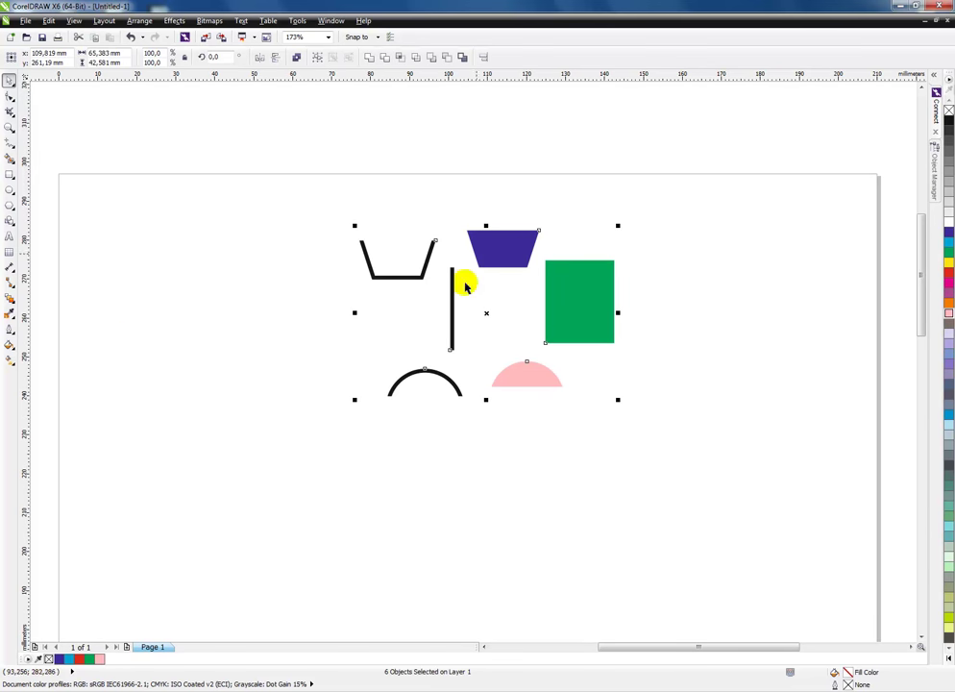
{"action": "left_click", "coordinate": [667, 294]}
{"action": "left_click_drag", "start_coordinate": [656, 204], "coordinate": [246, 467]}
{"action": "left_click_drag", "start_coordinate": [488, 313], "coordinate": [450, 281]}
{"action": "left_click", "coordinate": [653, 357]}
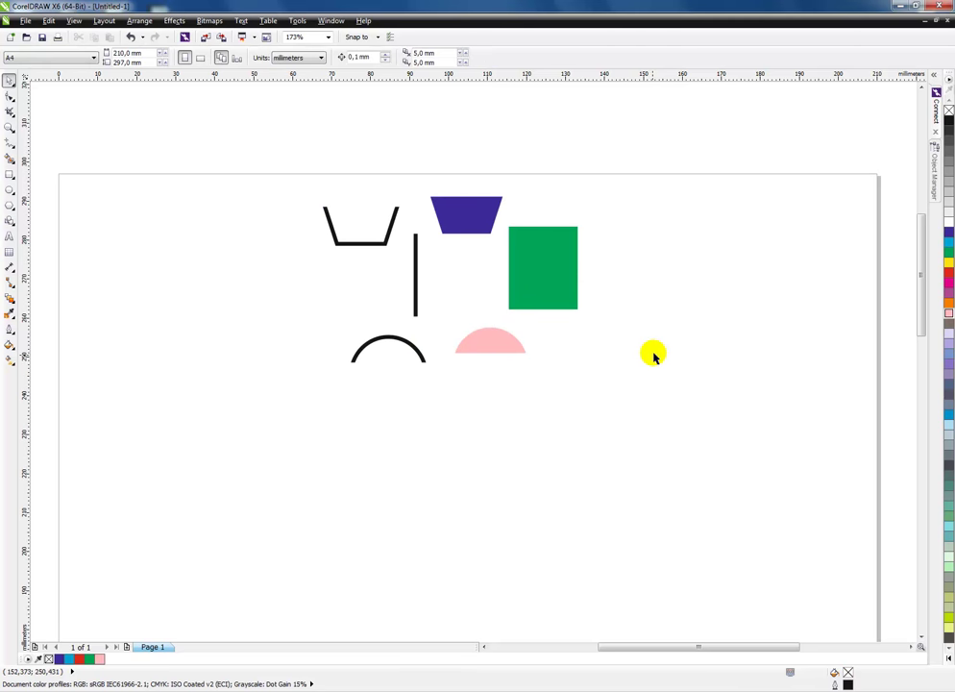
{"action": "left_click_drag", "start_coordinate": [695, 404], "coordinate": [221, 166]}
{"action": "key", "text": "Delete"}
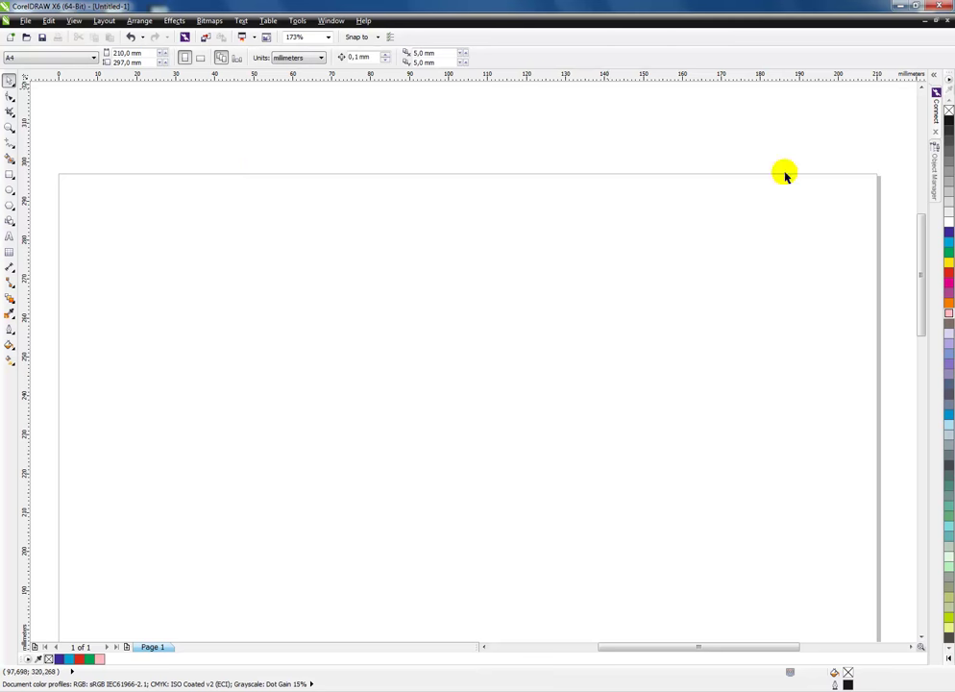
Place the black-and-white wrought-iron image, 20 Bitmap, from the Connect content library on the upper part of the page and deselect it
{"action": "left_click", "coordinate": [934, 109]}
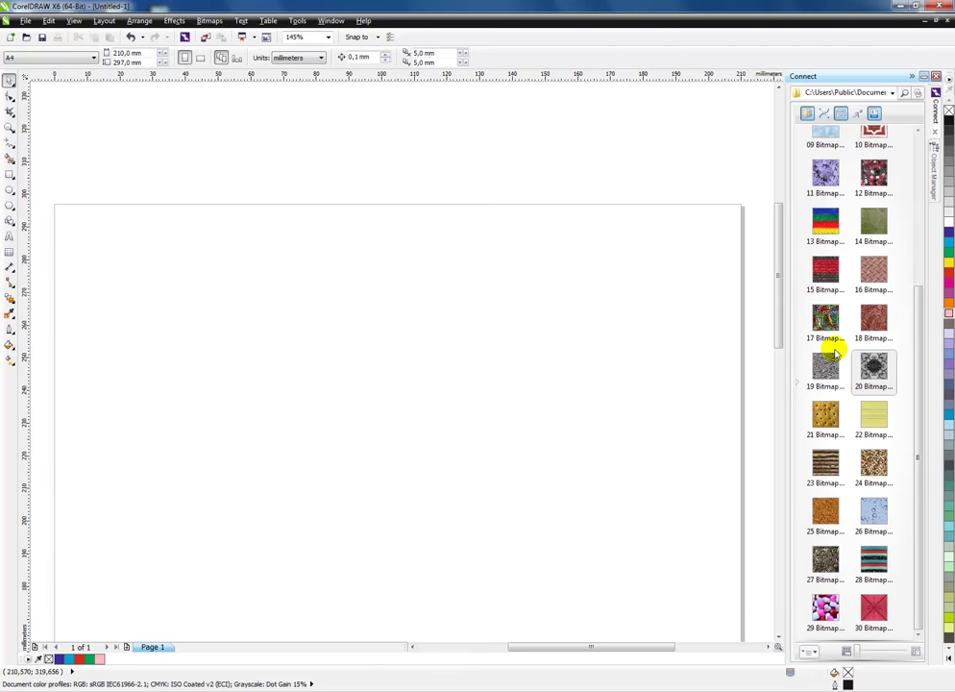
{"action": "left_click_drag", "start_coordinate": [874, 367], "coordinate": [372, 346]}
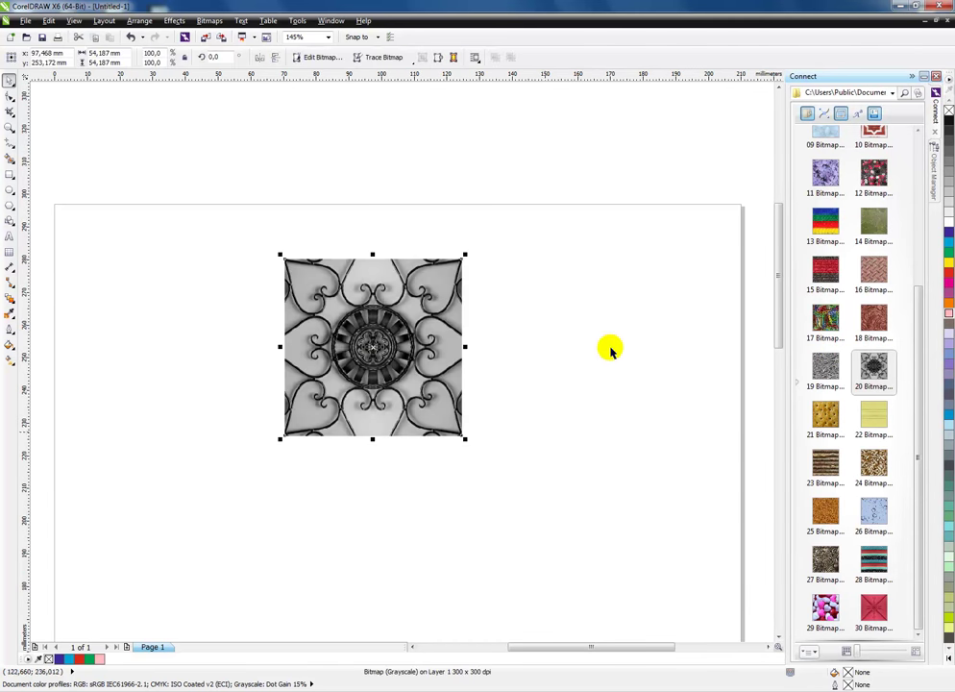
{"action": "left_click", "coordinate": [912, 77]}
{"action": "left_click", "coordinate": [649, 412]}
Check the Alignment Guides setting and draw a crop marquee about 43 × 43 mm outward from the bitmap's centre
{"action": "key", "text": "z"}
{"action": "left_click_drag", "start_coordinate": [316, 224], "coordinate": [553, 460]}
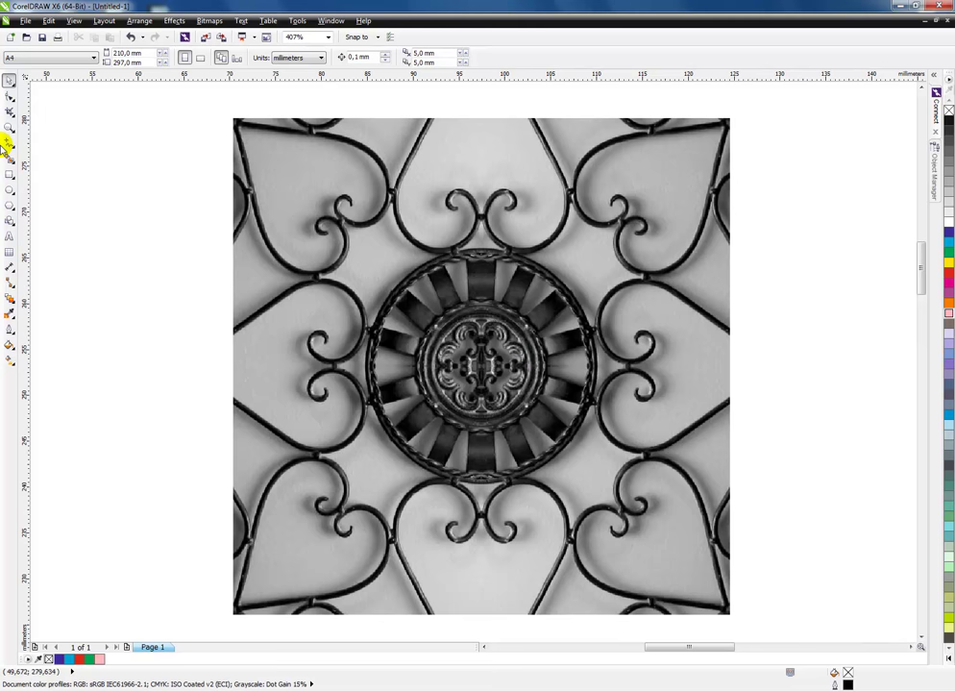
{"action": "left_click", "coordinate": [74, 20]}
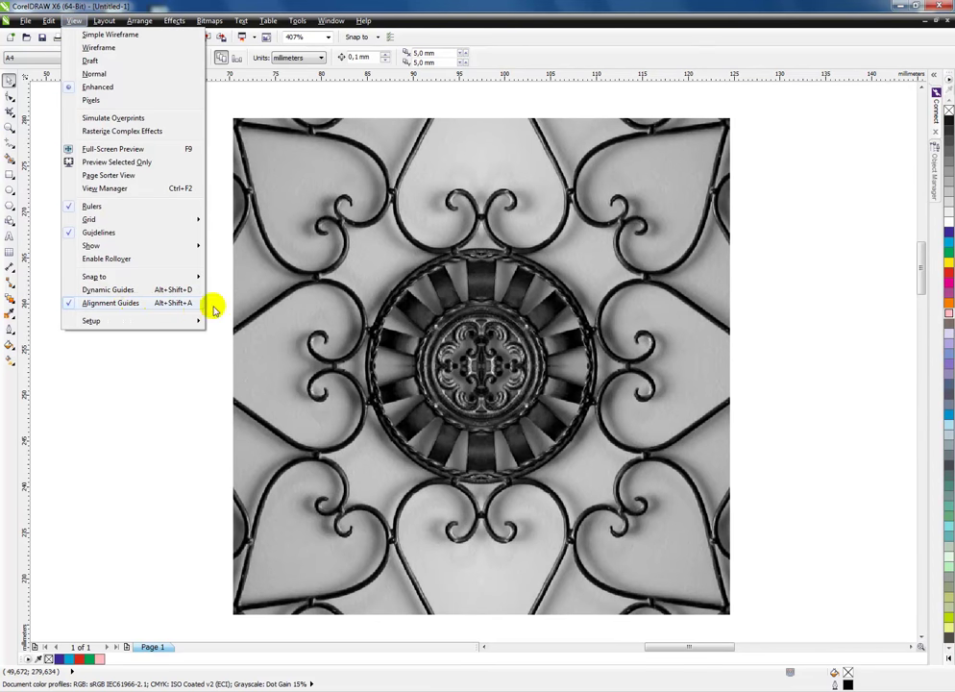
{"action": "left_click", "coordinate": [843, 248]}
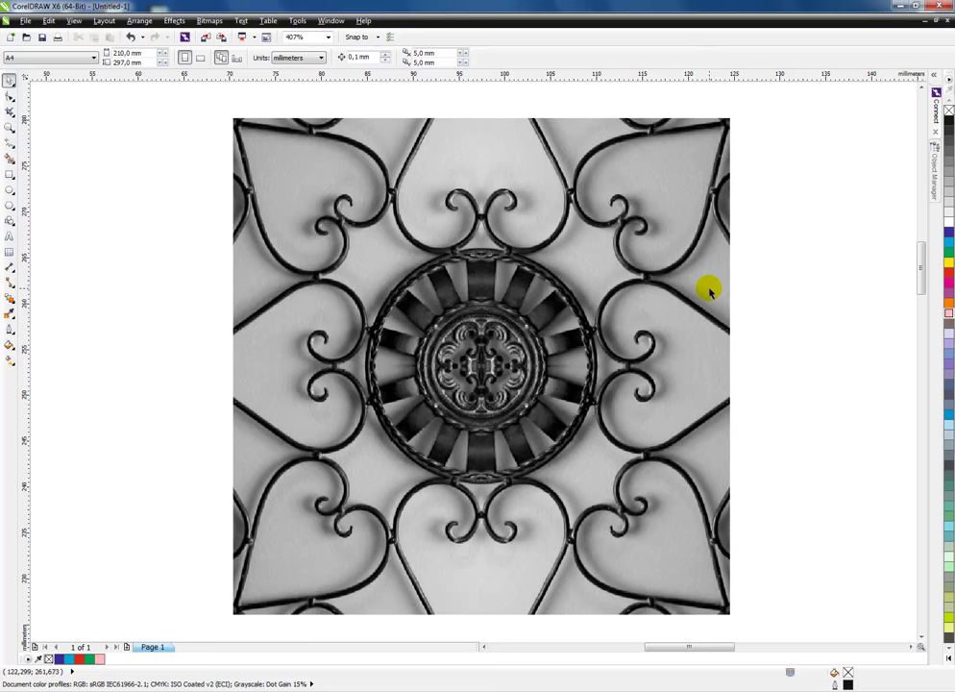
{"action": "left_click", "coordinate": [9, 112]}
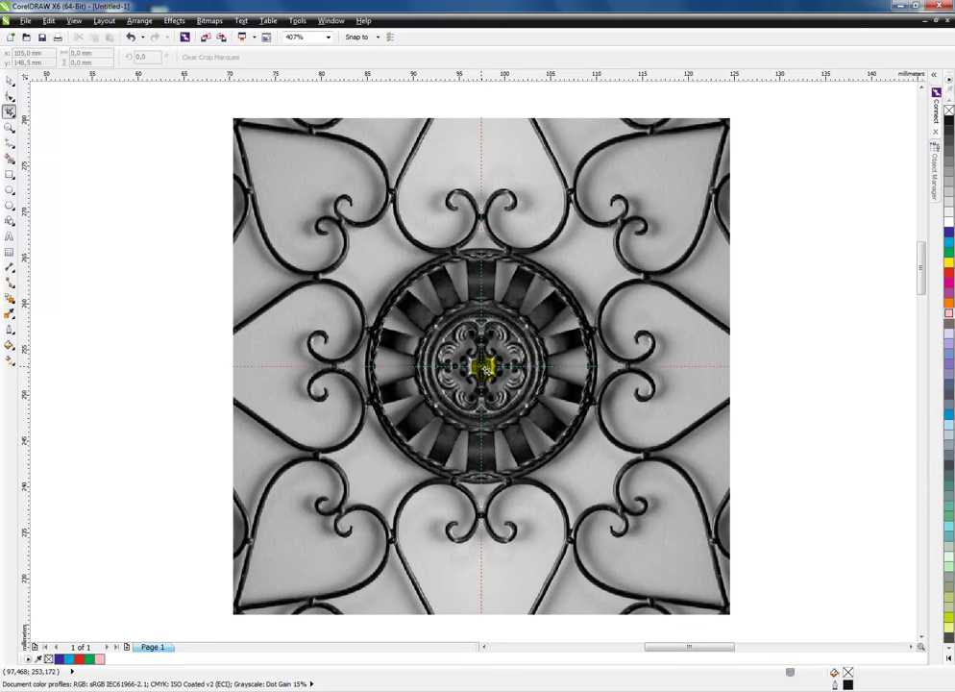
{"action": "left_click_drag", "start_coordinate": [485, 368], "coordinate": [677, 557]}
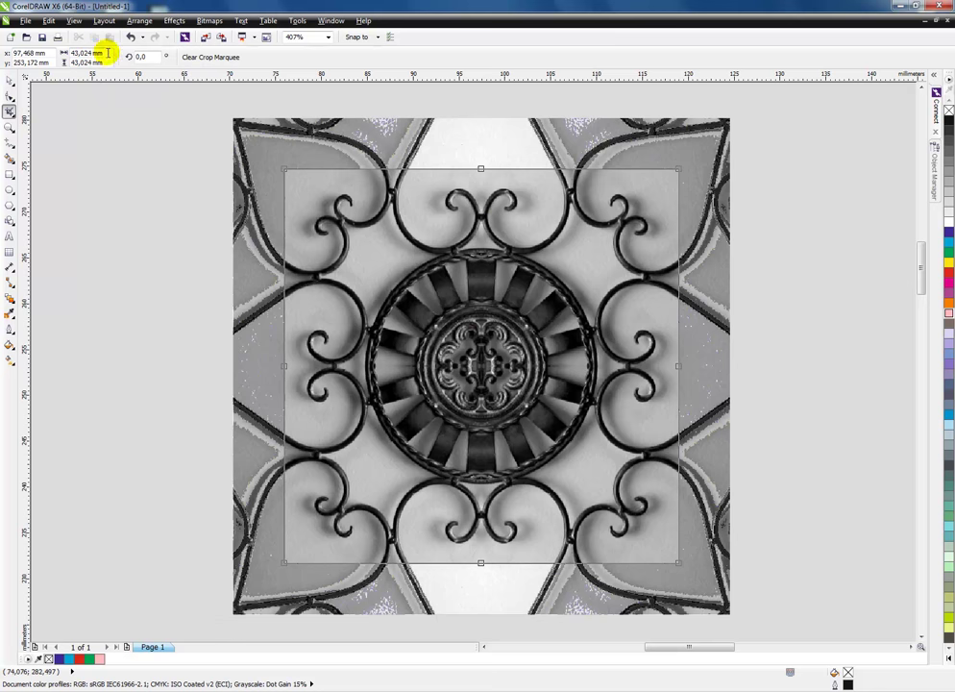
Set the crop marquee to 45 × 45 mm, crop the bitmap to it and deselect the result
{"action": "type", "text": "45"}
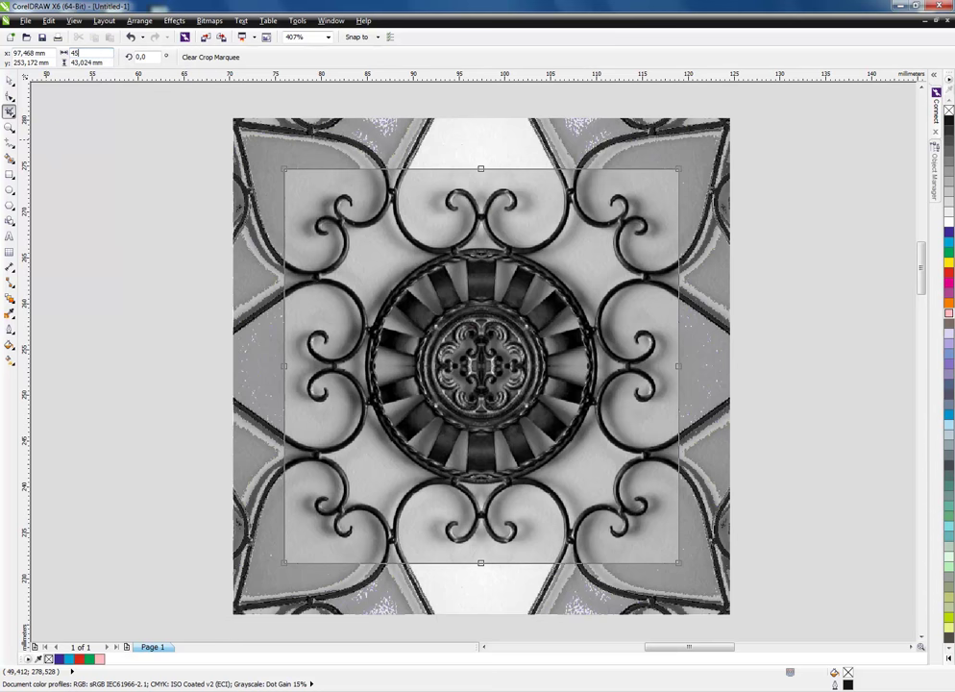
{"action": "type", "text": "45"}
{"action": "key", "text": "Return"}
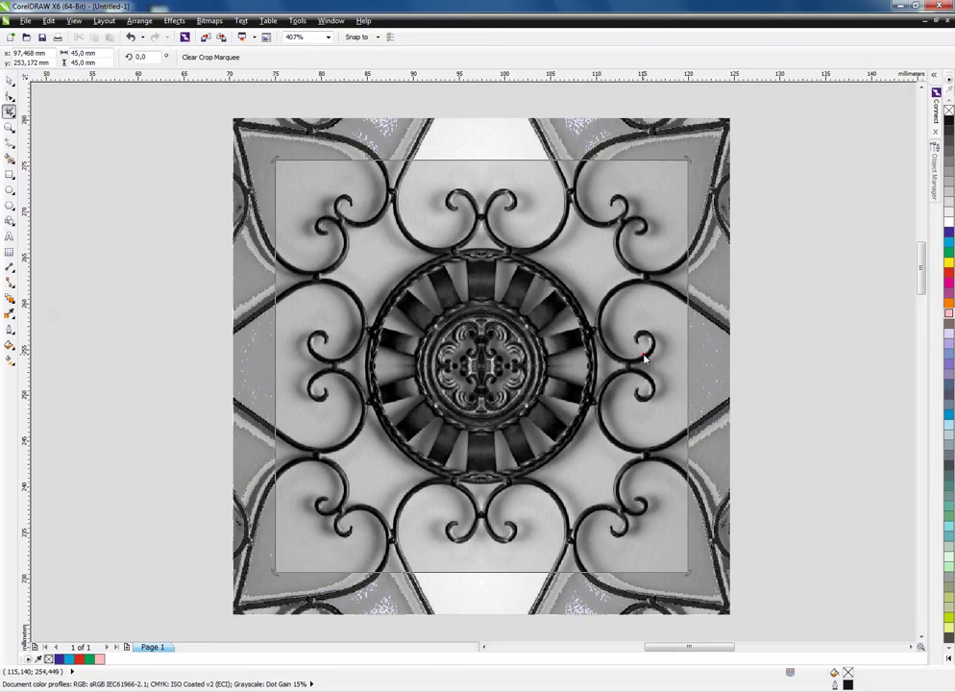
{"action": "double_click", "coordinate": [646, 352]}
{"action": "key", "text": "space"}
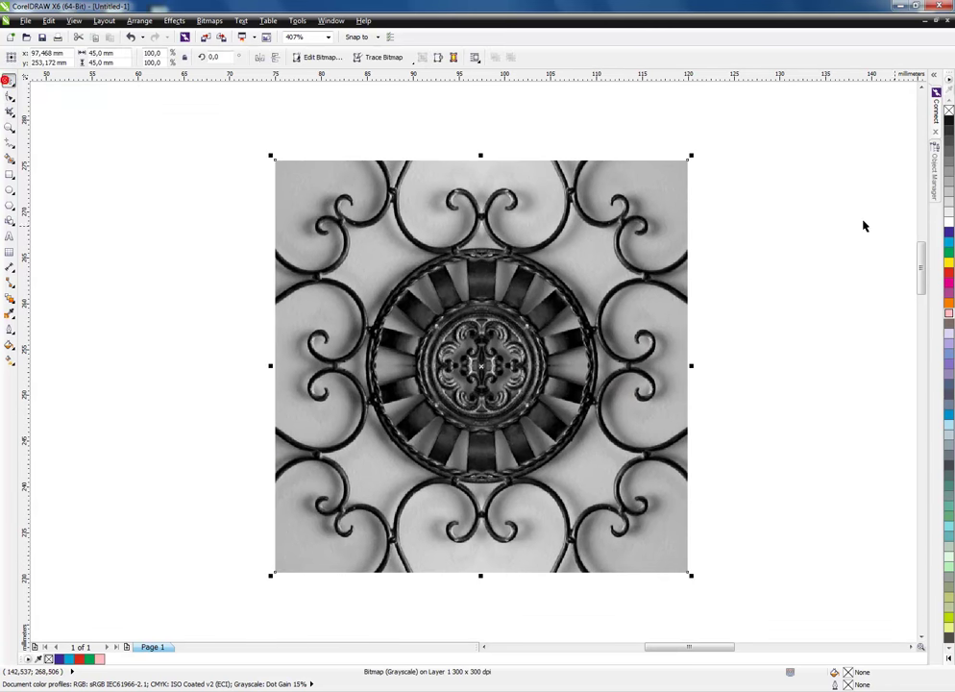
{"action": "left_click", "coordinate": [796, 233]}
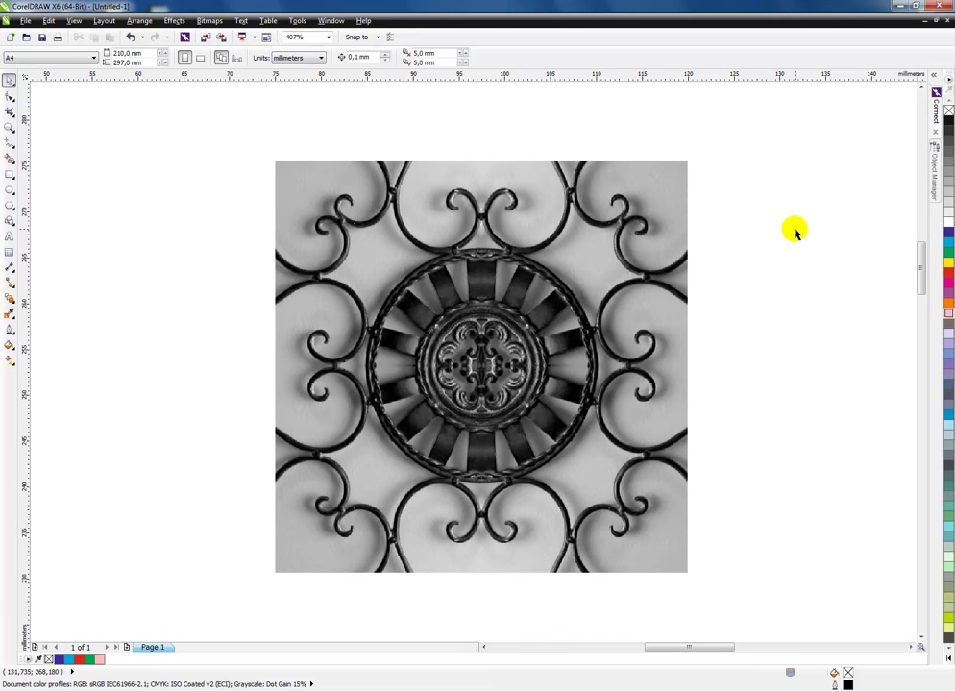
Move the cropped bitmap toward the page's upper-left area and deselect it
{"action": "scroll", "coordinate": [795, 231], "scroll_direction": "down", "scroll_amount": 2}
{"action": "left_click", "coordinate": [703, 249]}
{"action": "left_click_drag", "start_coordinate": [702, 249], "coordinate": [440, 187]}
{"action": "left_click", "coordinate": [721, 271]}
Duplicate the cropped bitmap side by side with itself and delete the right-hand copy
{"action": "left_click_drag", "start_coordinate": [356, 249], "coordinate": [566, 252]}
{"action": "left_click_drag", "start_coordinate": [663, 260], "coordinate": [452, 264]}
{"action": "right_click", "coordinate": [451, 264]}
{"action": "left_click", "coordinate": [842, 289]}
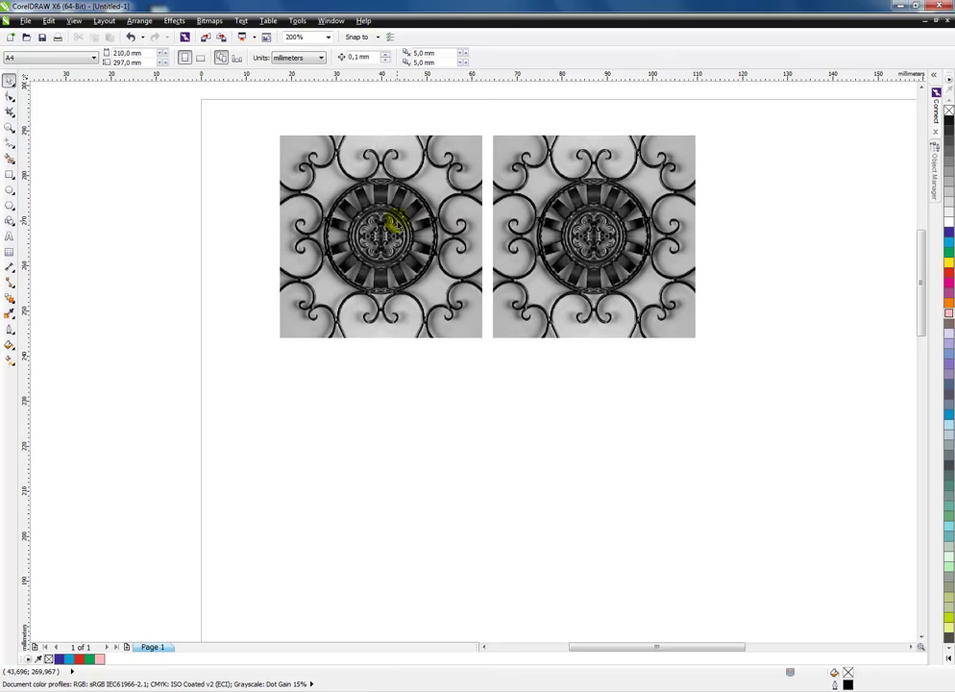
{"action": "left_click_drag", "start_coordinate": [560, 226], "coordinate": [763, 225]}
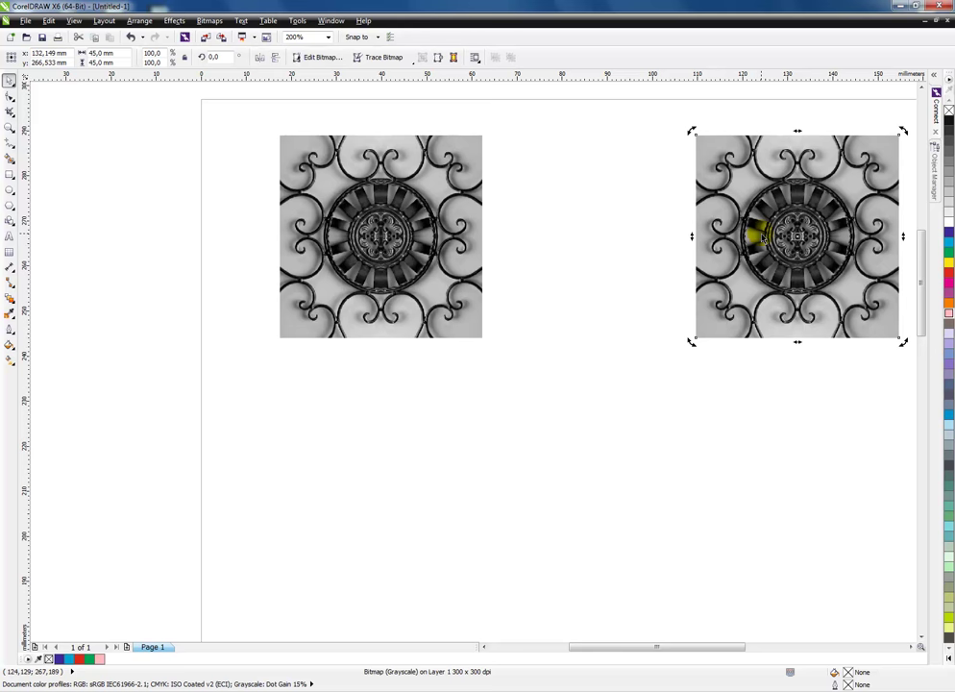
{"action": "key", "text": "Delete"}
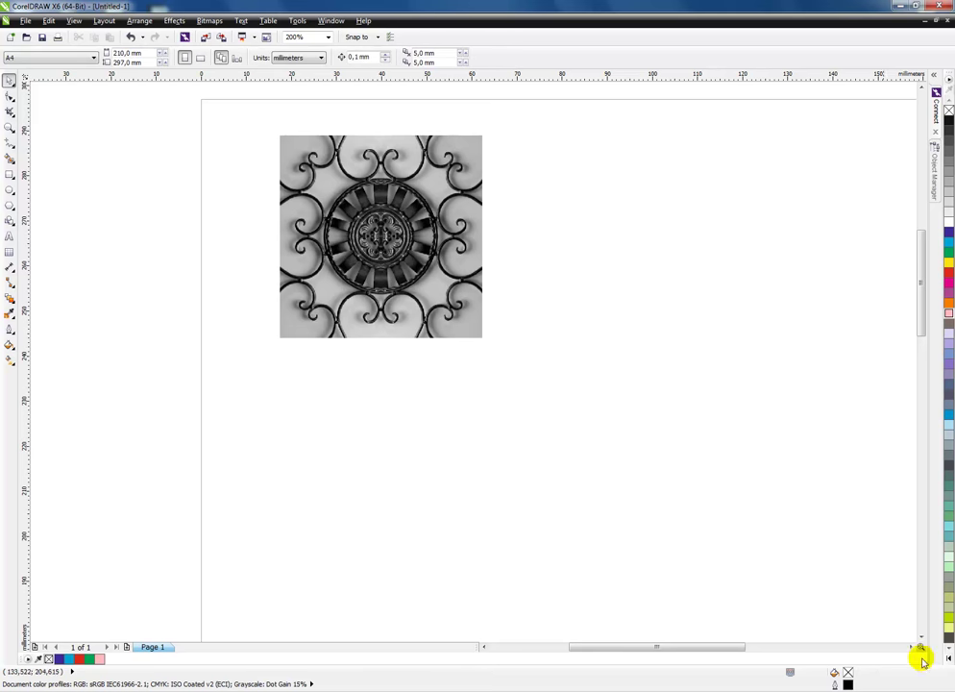
Move the remaining bitmap to the upper-right corner of the page and deselect it
{"action": "left_click", "coordinate": [911, 646]}
{"action": "left_click_drag", "start_coordinate": [224, 257], "coordinate": [833, 221]}
{"action": "left_click", "coordinate": [538, 494]}
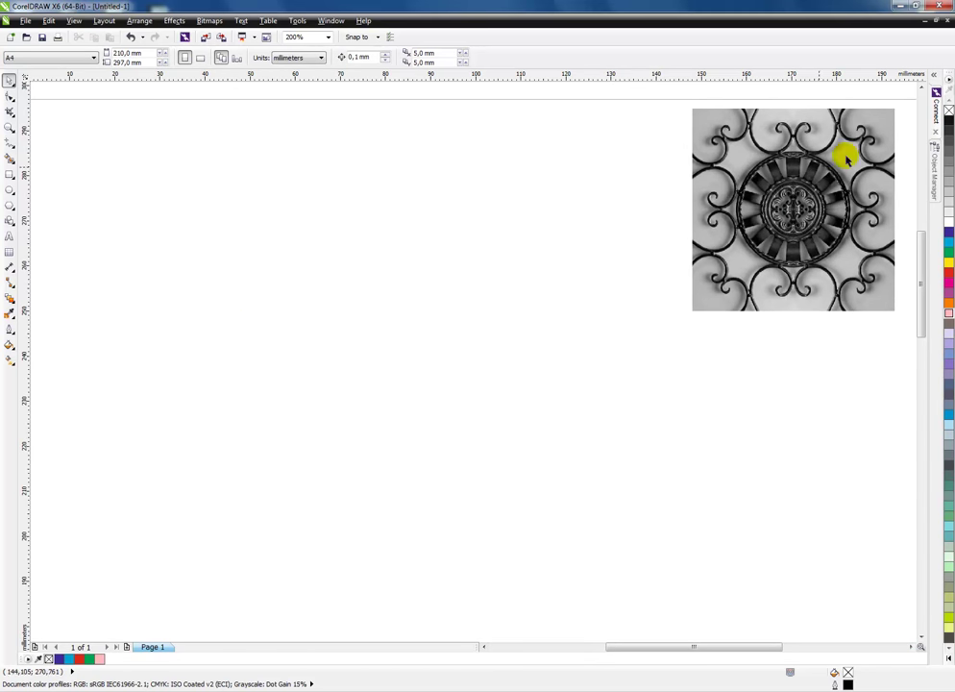
Draw a rectangle about 51 × 35 mm left of the bitmap, fill it with blue and remove its outline
{"action": "left_click", "coordinate": [9, 176]}
{"action": "left_click_drag", "start_coordinate": [278, 230], "coordinate": [512, 386]}
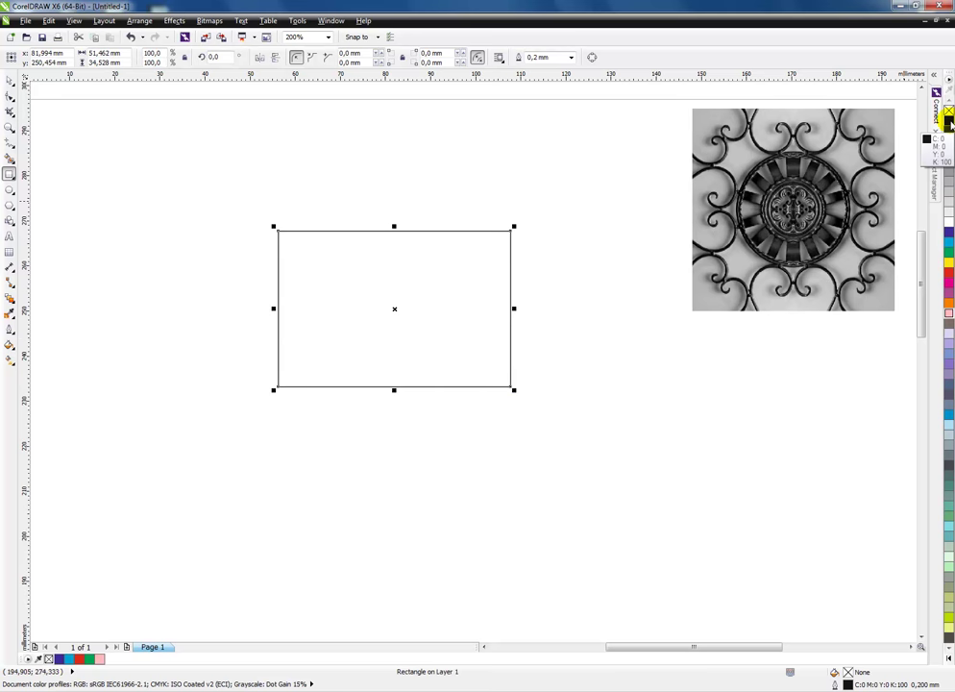
{"action": "left_click_drag", "start_coordinate": [947, 230], "coordinate": [396, 306]}
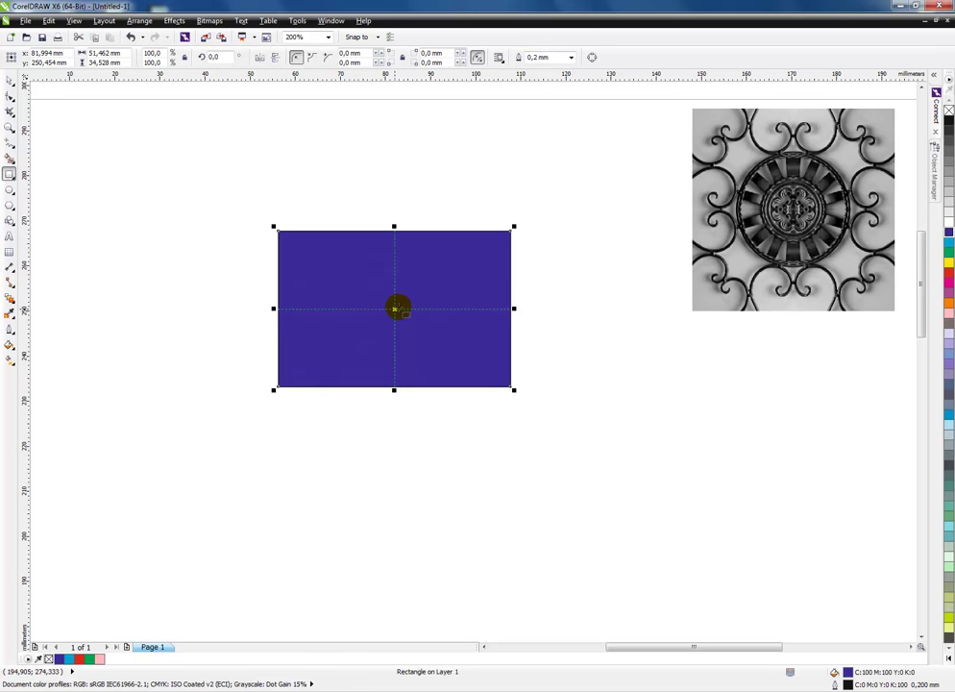
{"action": "right_click", "coordinate": [949, 109]}
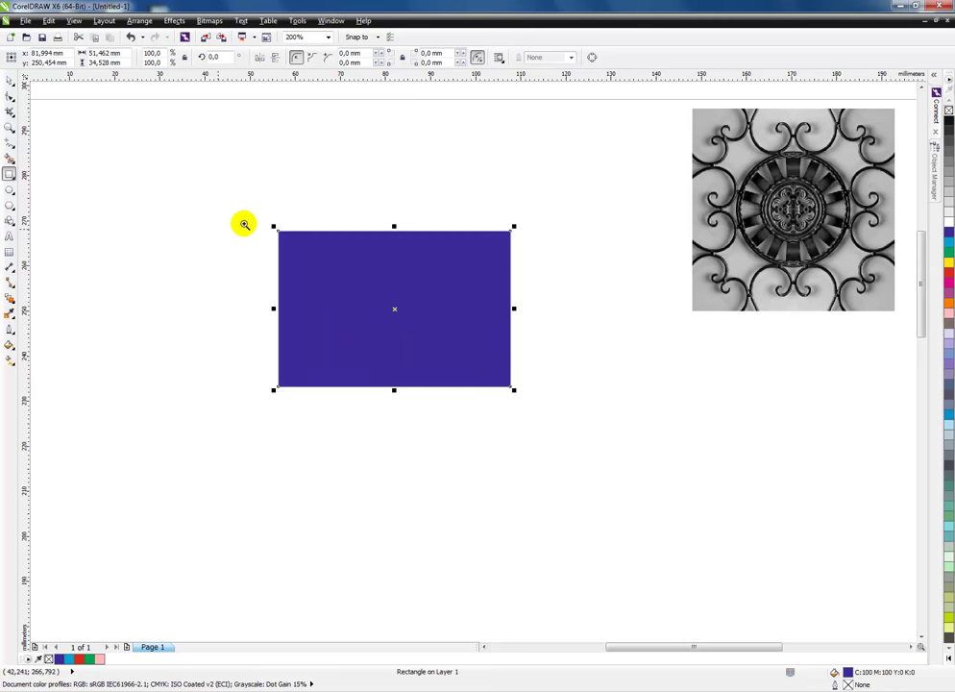
Cut the blue rectangle diagonally with the Knife tool from its upper-left corner to its lower-right corner
{"action": "left_click_drag", "start_coordinate": [265, 217], "coordinate": [522, 399]}
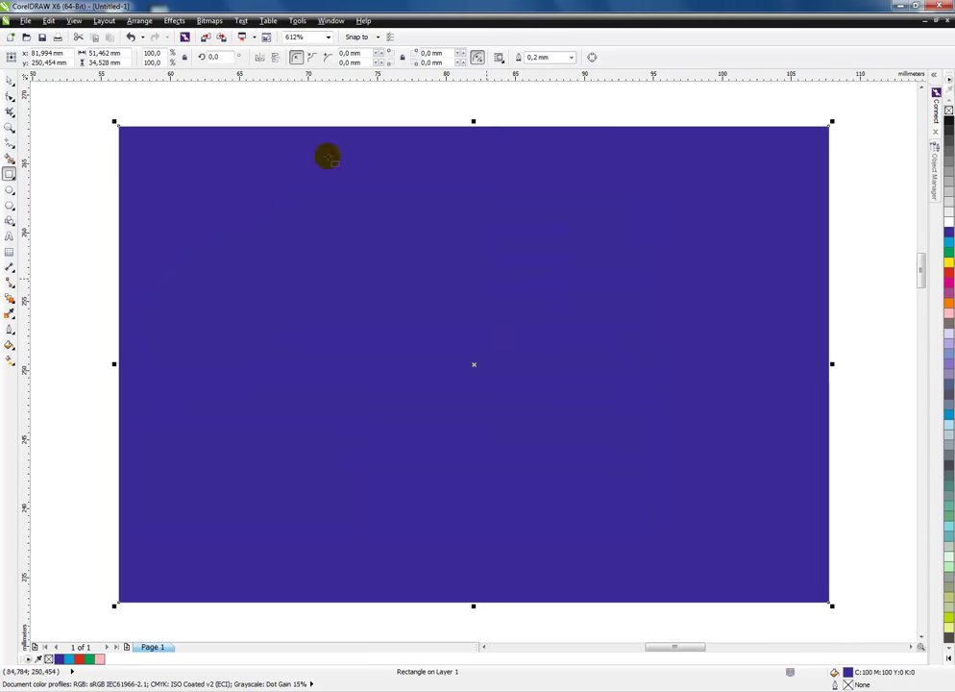
{"action": "left_click", "coordinate": [10, 112]}
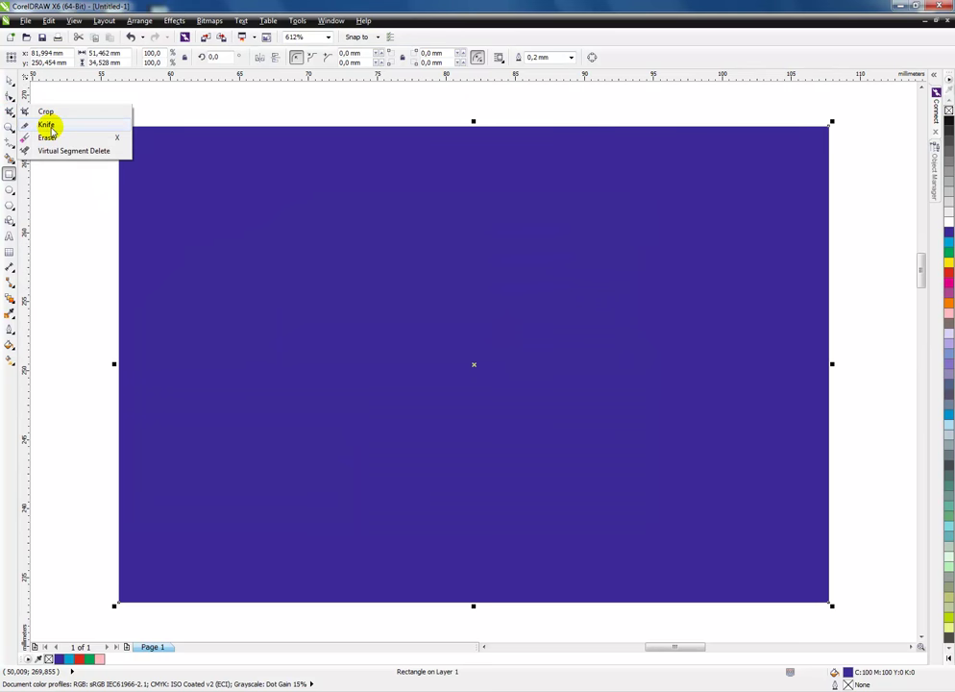
{"action": "left_click", "coordinate": [49, 126]}
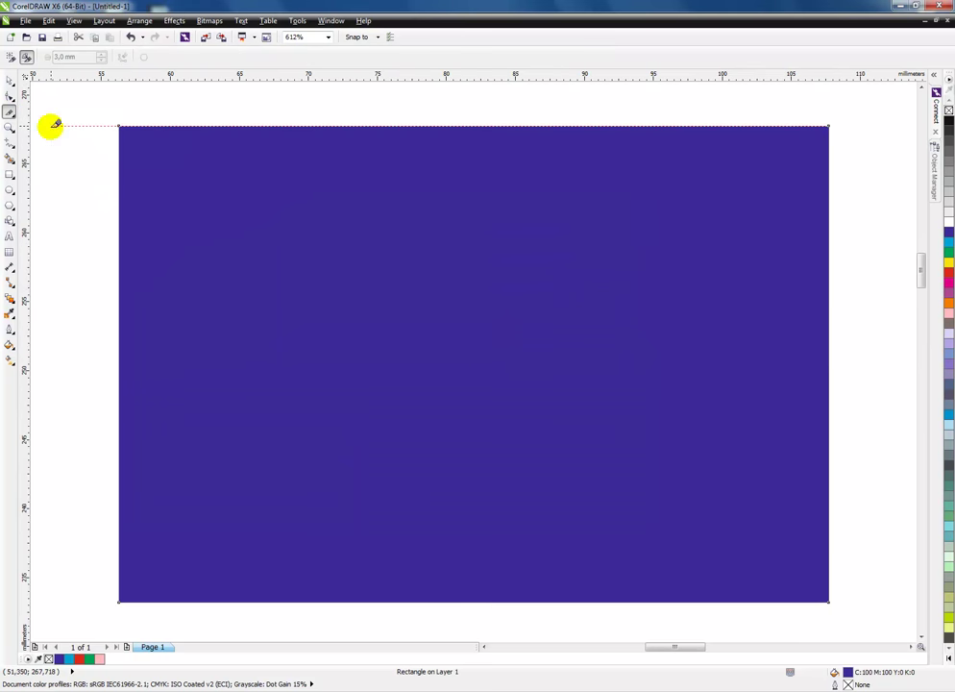
{"action": "left_click", "coordinate": [119, 125]}
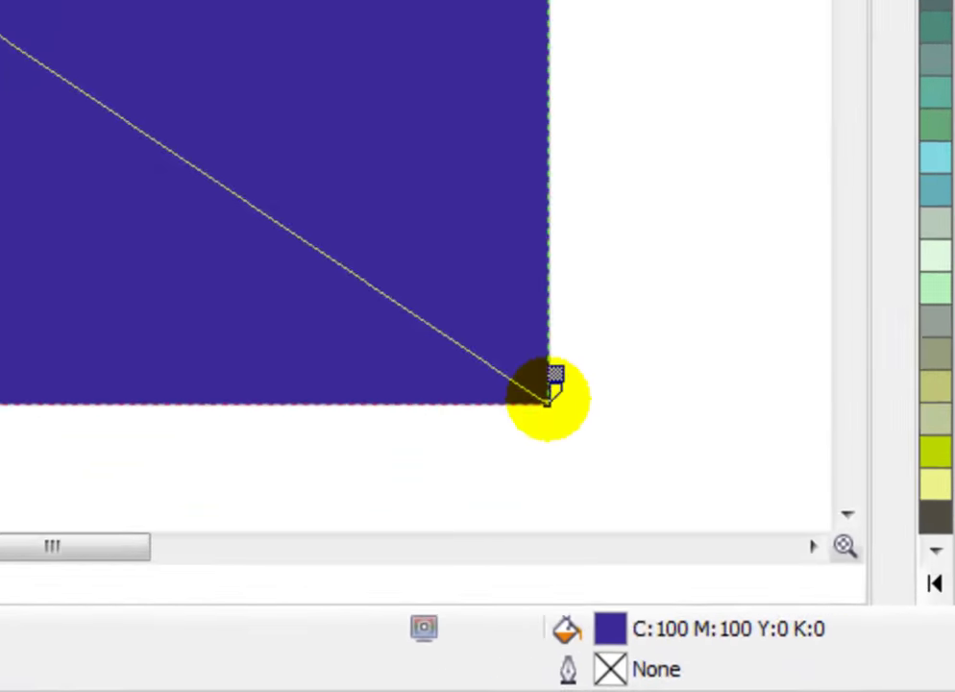
{"action": "left_click", "coordinate": [548, 401]}
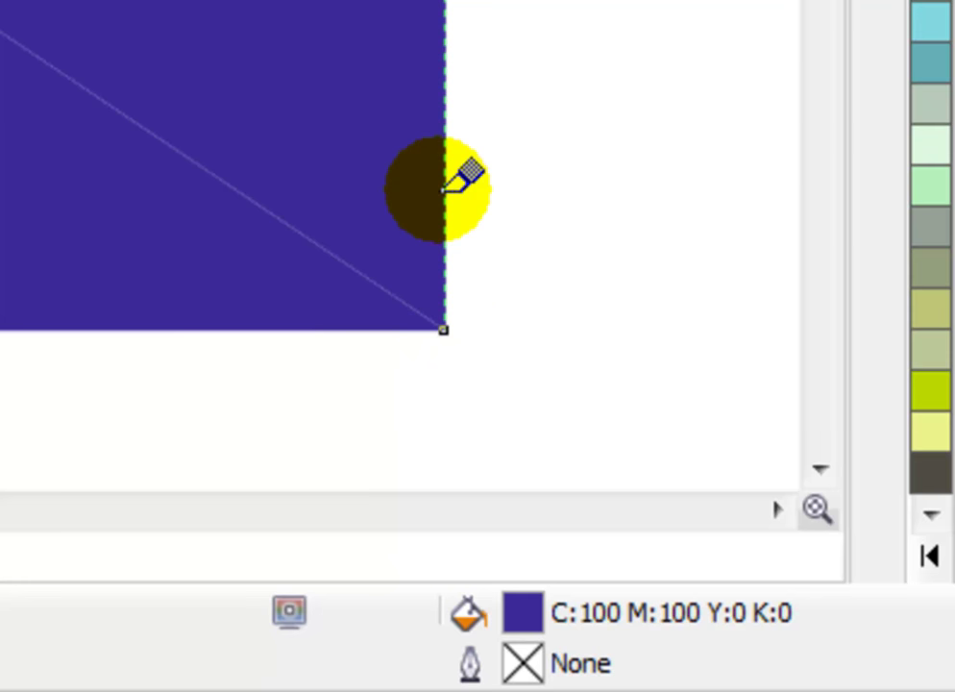
{"action": "left_click", "coordinate": [444, 327]}
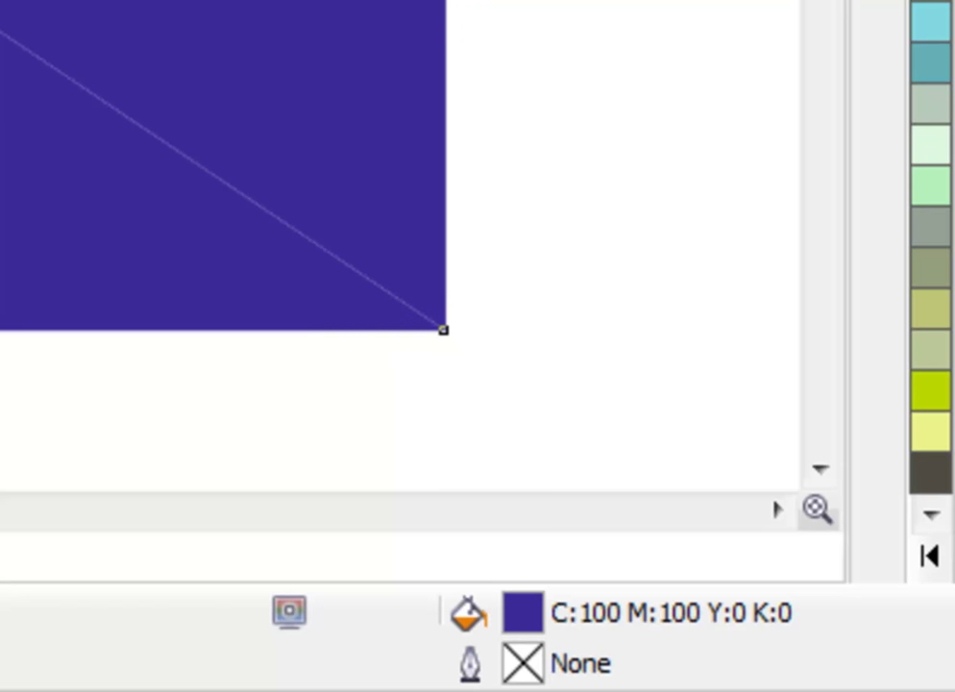
Move the two triangular halves slightly apart, the upper one up and right, the lower one down and left, and deselect them
{"action": "left_click_drag", "start_coordinate": [561, 272], "coordinate": [582, 262]}
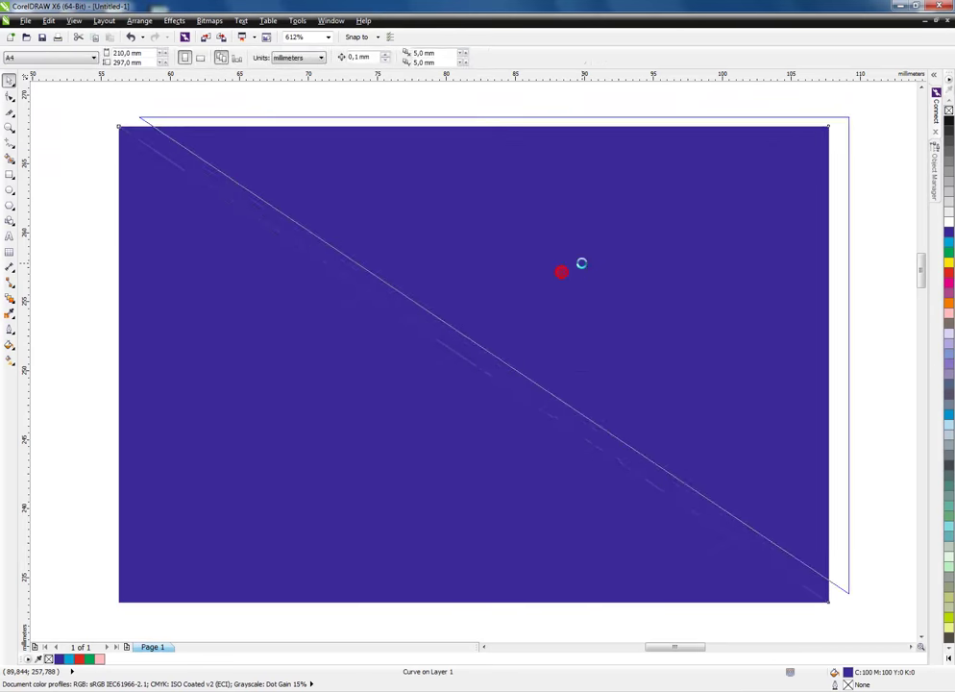
{"action": "left_click", "coordinate": [93, 187]}
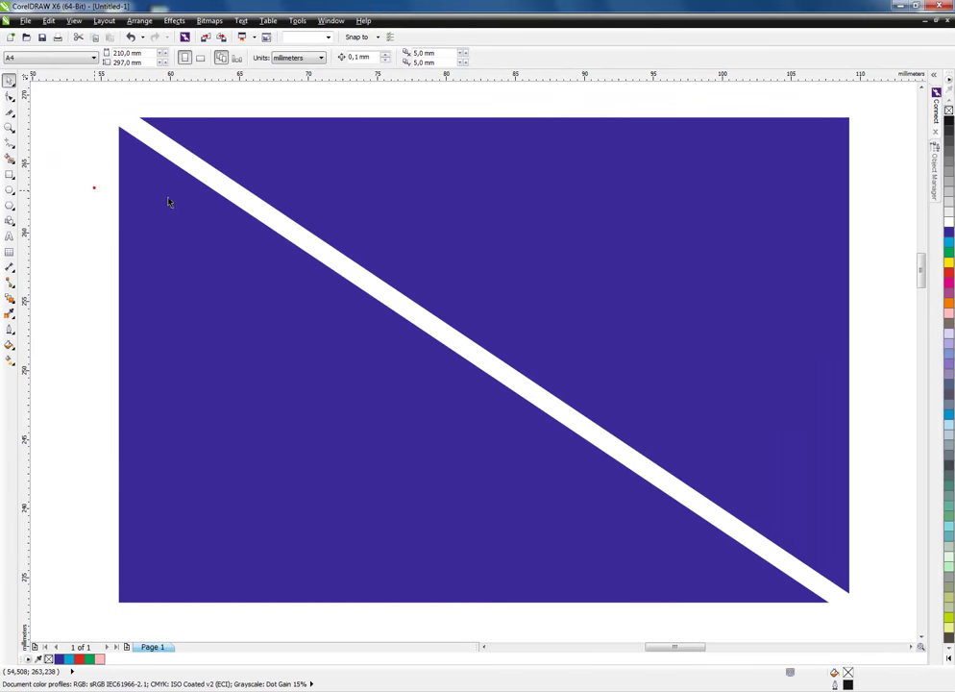
{"action": "left_click_drag", "start_coordinate": [326, 320], "coordinate": [313, 327]}
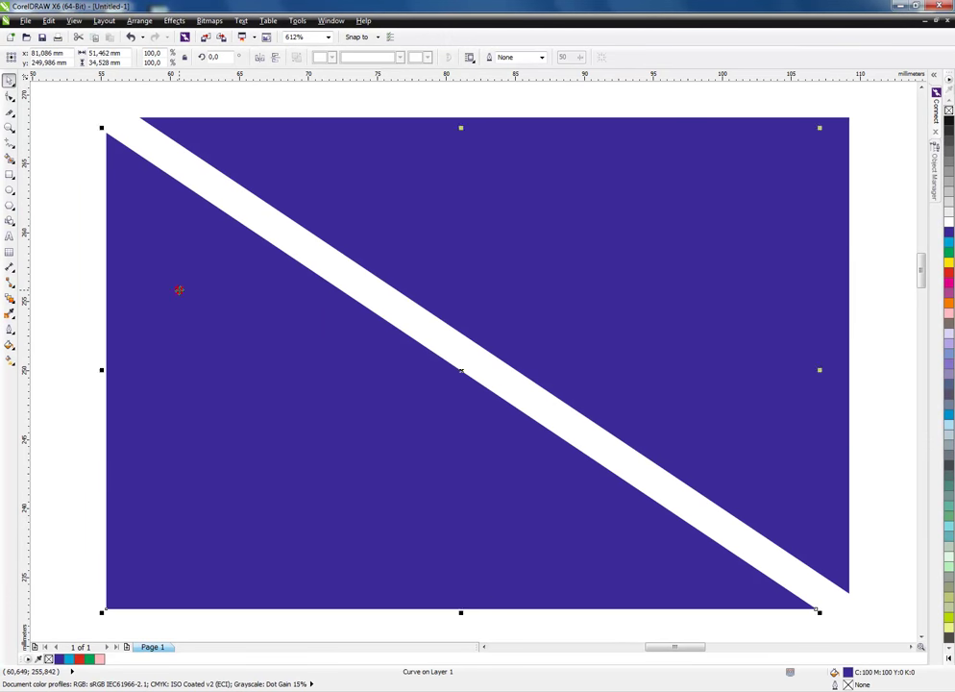
{"action": "left_click", "coordinate": [393, 110]}
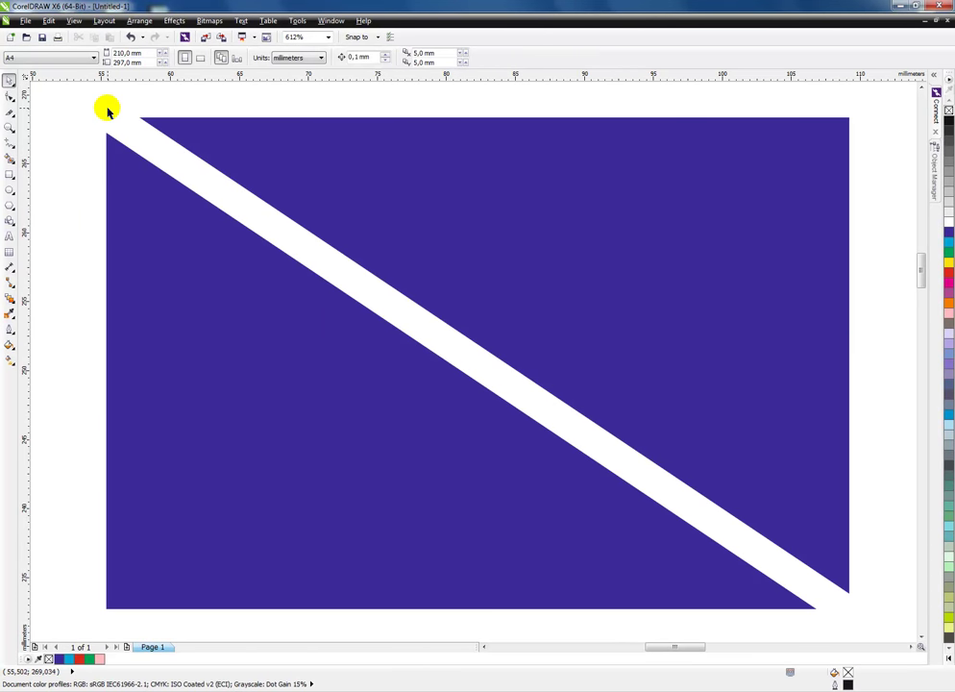
Delete both triangular halves of the blue rectangle
{"action": "scroll", "coordinate": [107, 111], "scroll_direction": "down", "scroll_amount": 2}
{"action": "left_click", "coordinate": [432, 230]}
{"action": "left_click_drag", "start_coordinate": [545, 393], "coordinate": [144, 103]}
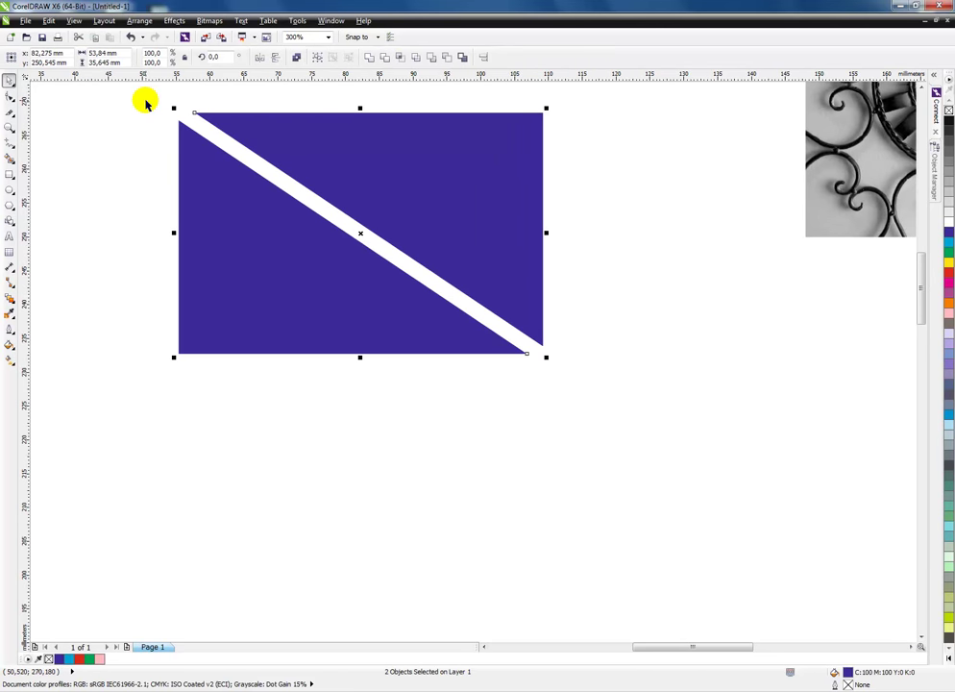
{"action": "key", "text": "Delete"}
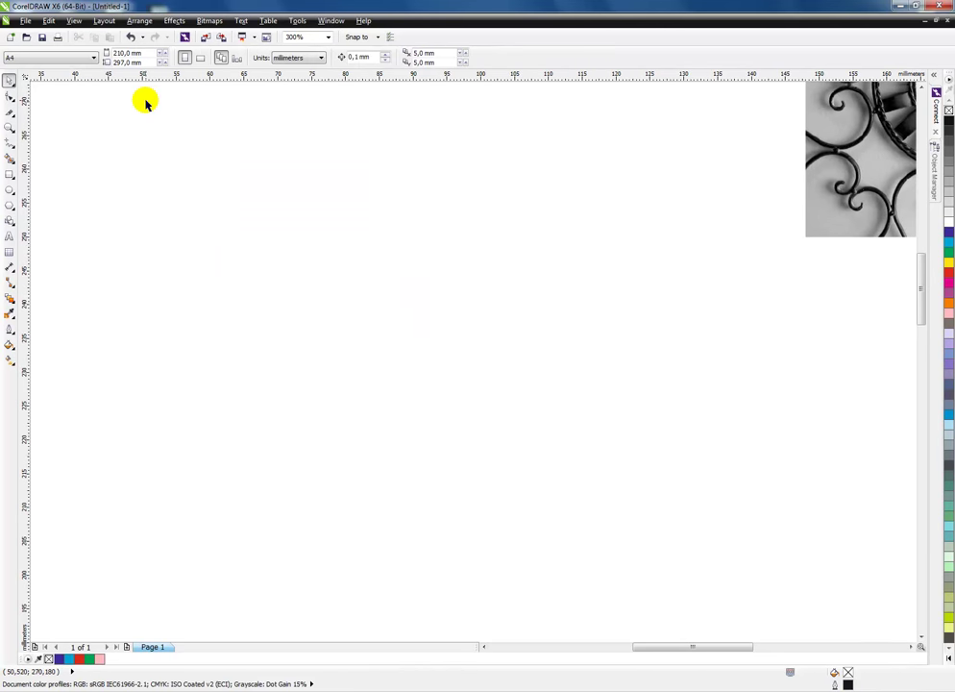
Draw a rectangle about 82 × 61 mm left of the bitmap, fill it with red and remove its outline
{"action": "left_click", "coordinate": [10, 174]}
{"action": "left_click_drag", "start_coordinate": [183, 150], "coordinate": [741, 567]}
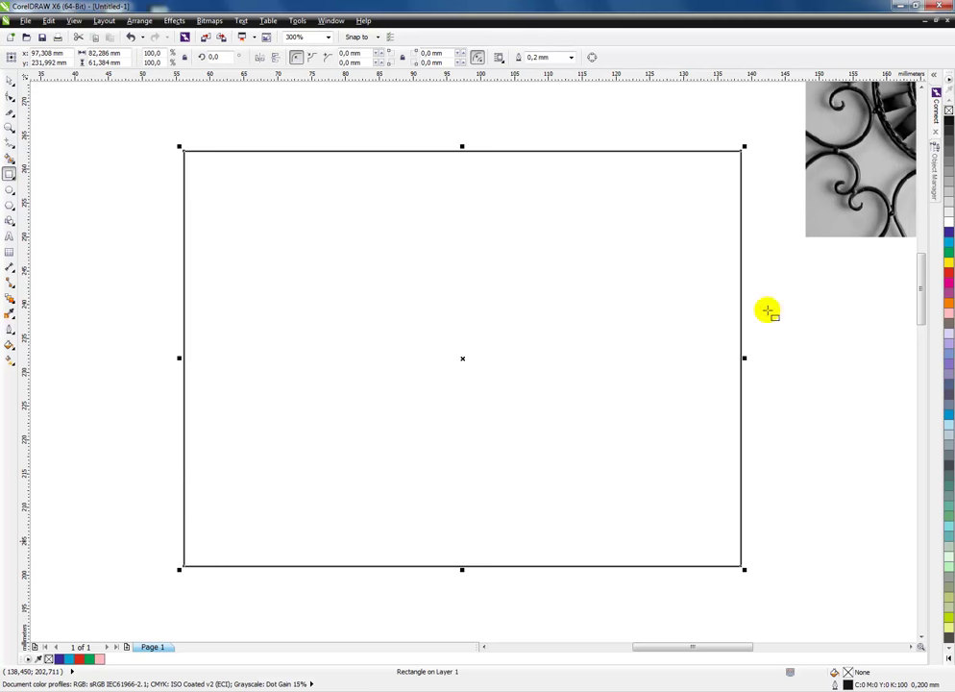
{"action": "left_click", "coordinate": [948, 272]}
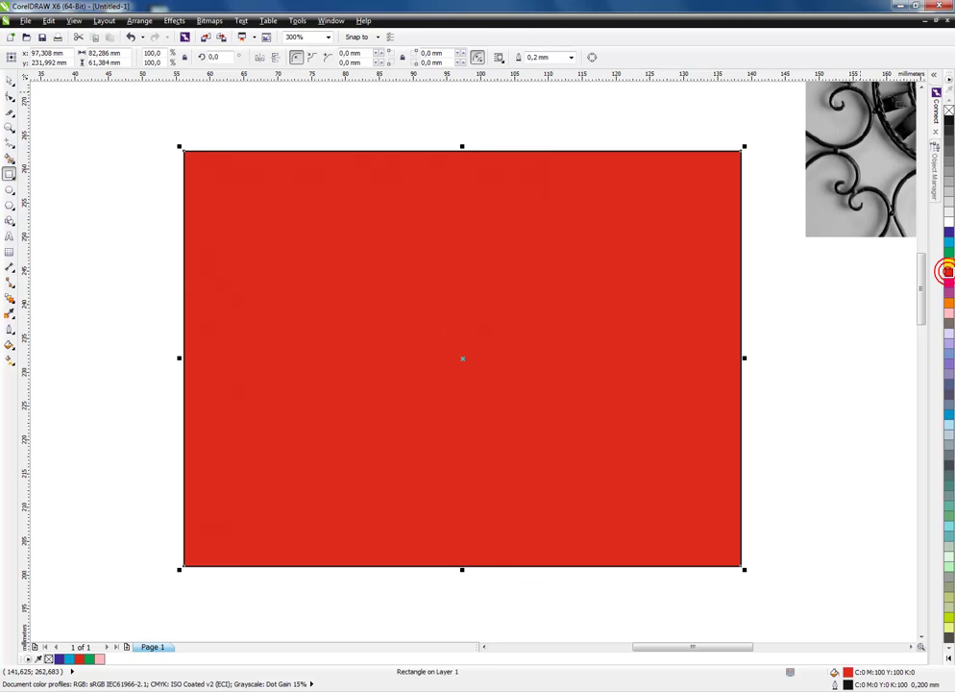
{"action": "right_click", "coordinate": [947, 110]}
{"action": "left_click", "coordinate": [10, 112]}
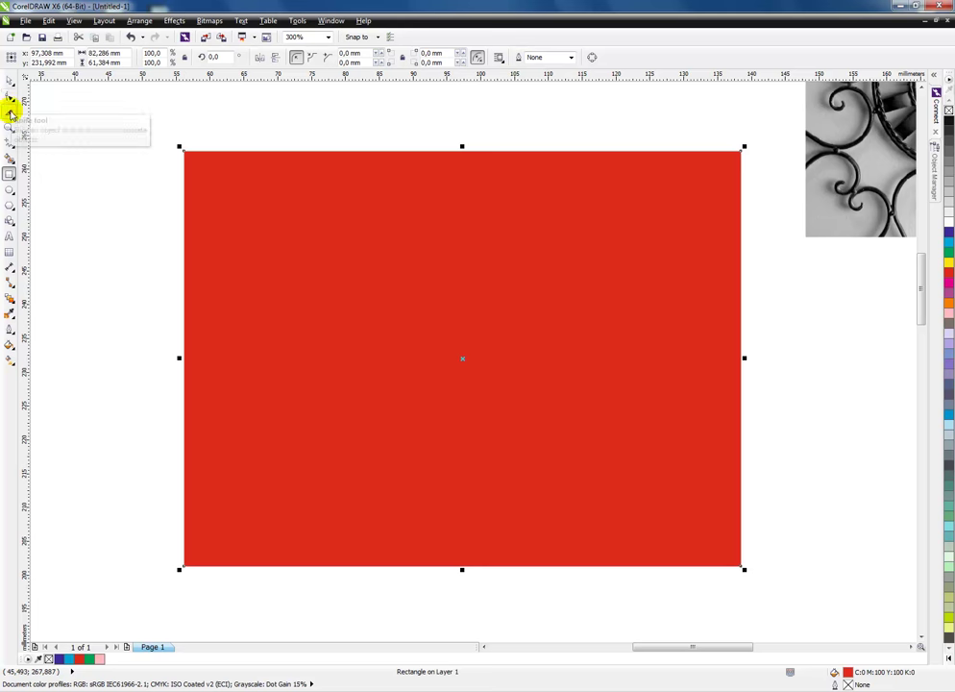
{"action": "left_click", "coordinate": [57, 107]}
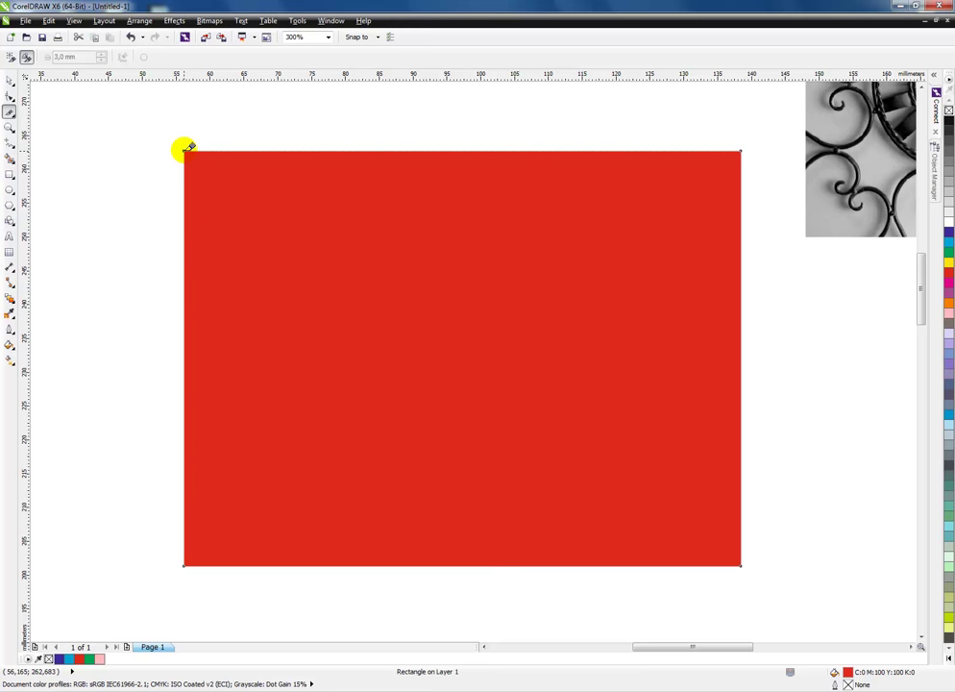
{"action": "left_click", "coordinate": [26, 58]}
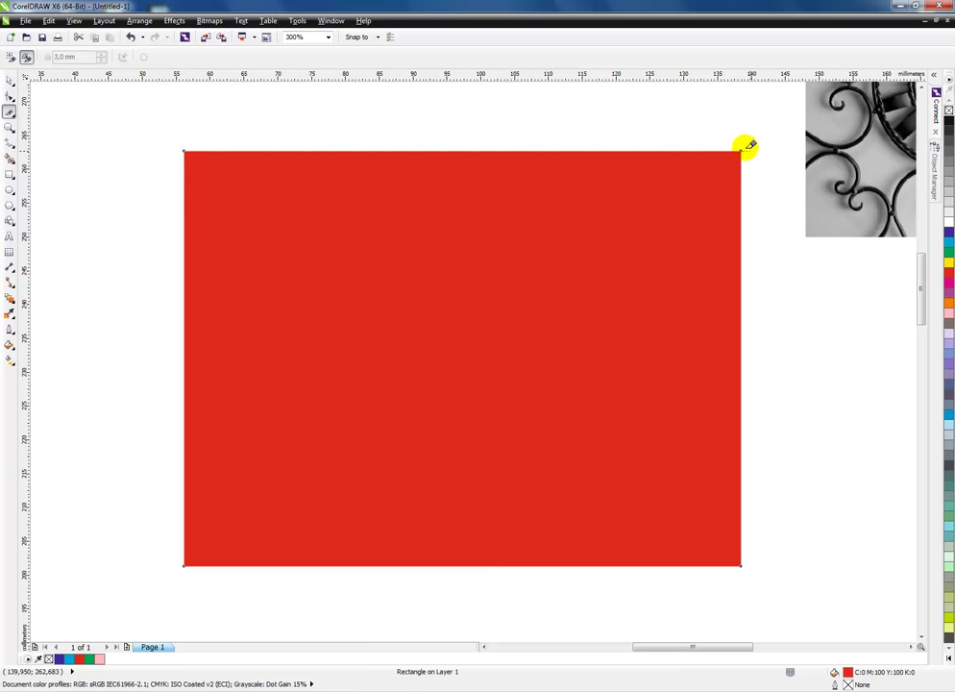
{"action": "left_click", "coordinate": [11, 82]}
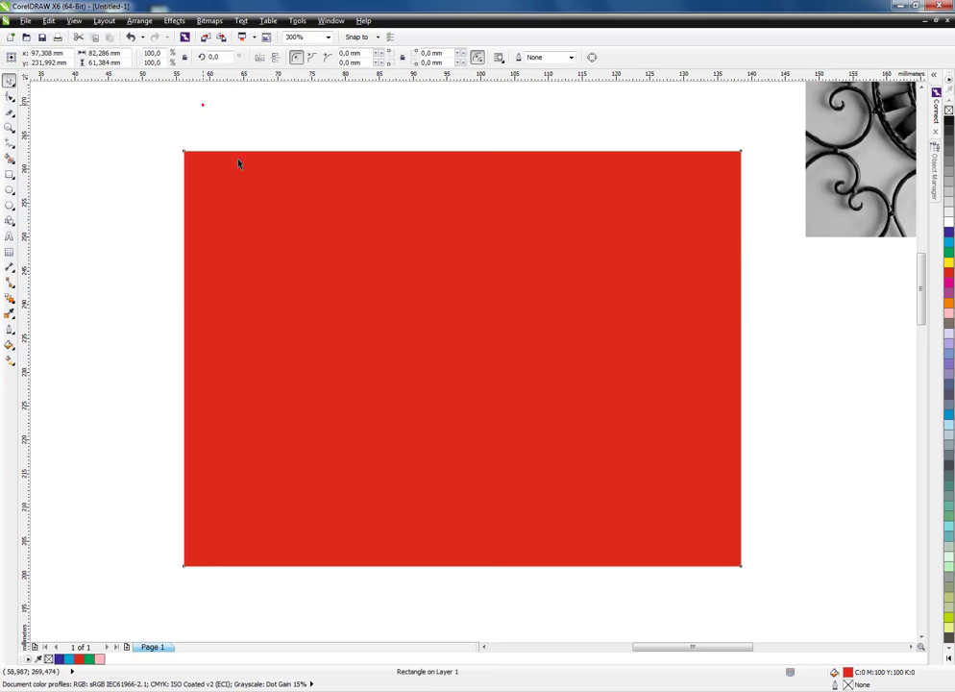
{"action": "left_click", "coordinate": [10, 112]}
{"action": "left_click", "coordinate": [187, 146]}
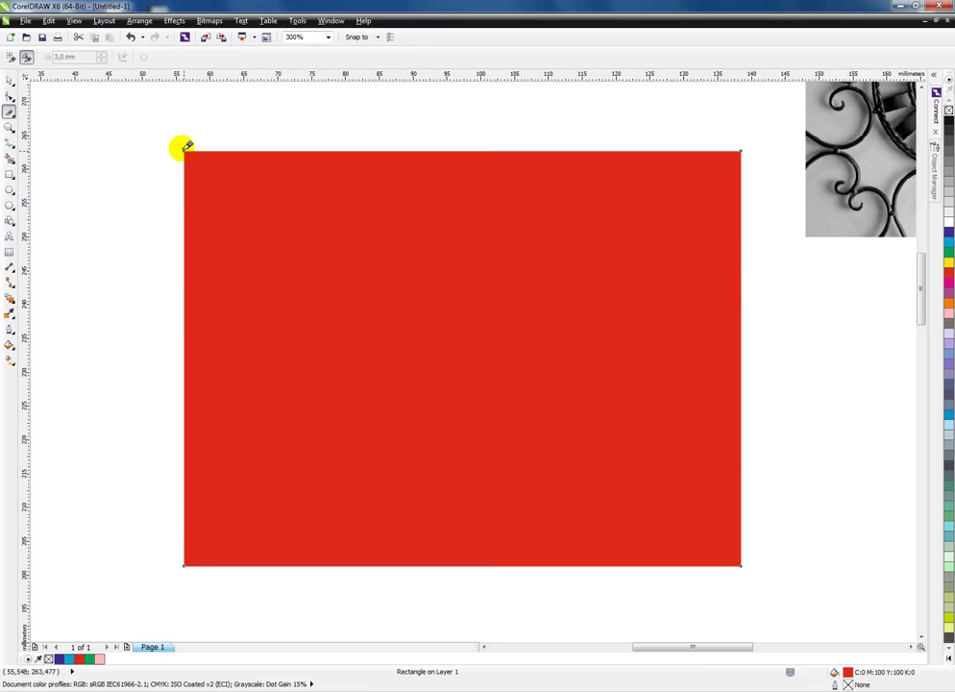
{"action": "left_click", "coordinate": [10, 82]}
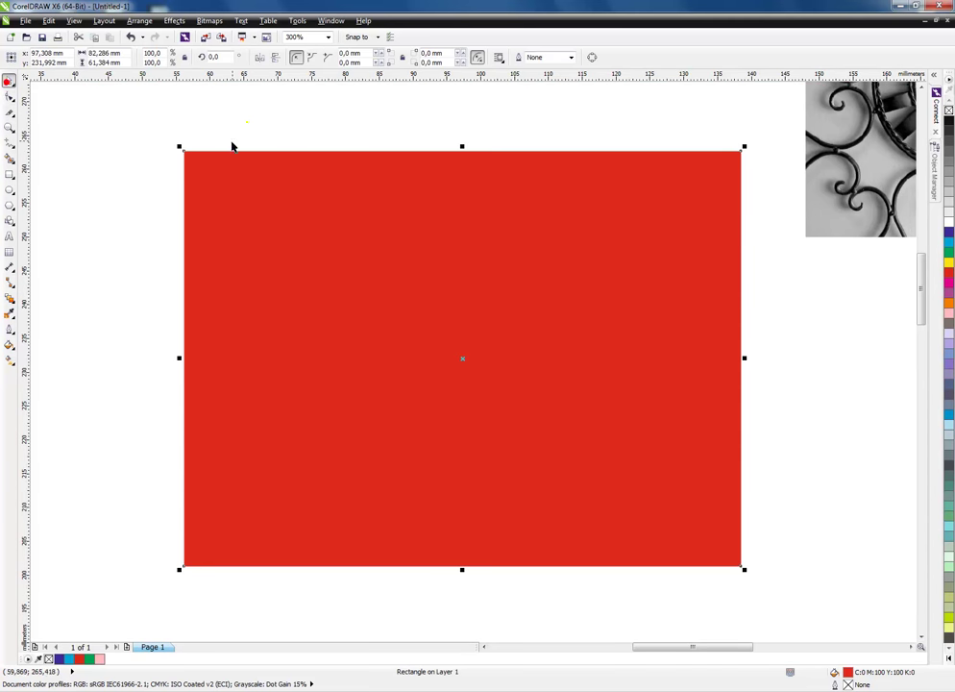
Cut the red rectangle with the Knife tool along a winding Bézier curve from its upper-left corner to its lower-right corner
{"action": "key", "text": "F2"}
{"action": "left_click_drag", "start_coordinate": [154, 135], "coordinate": [761, 592]}
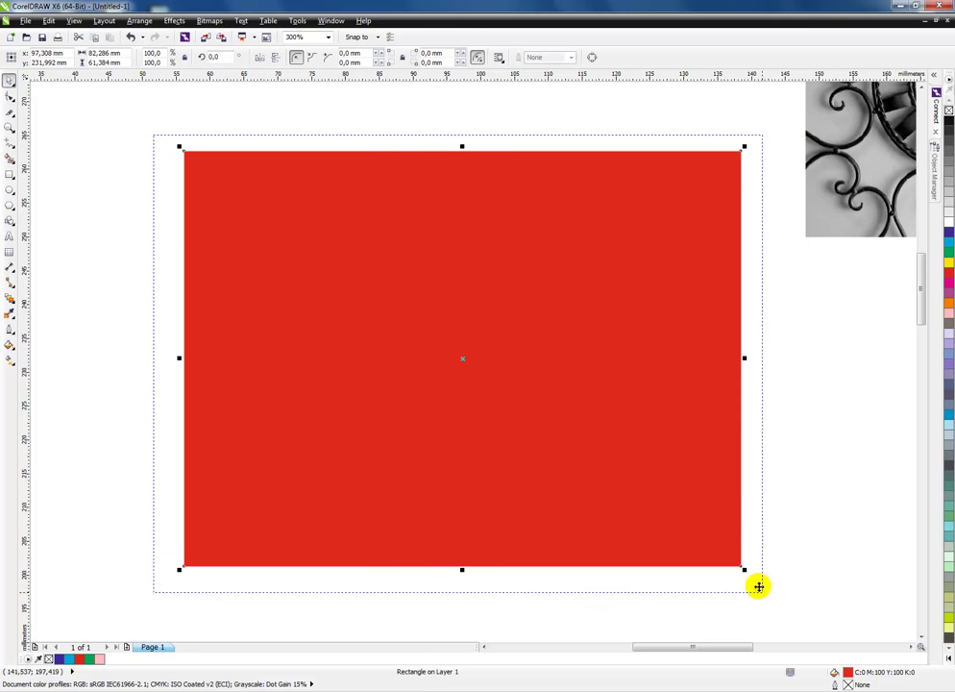
{"action": "left_click", "coordinate": [10, 111]}
{"action": "left_click", "coordinate": [140, 95]}
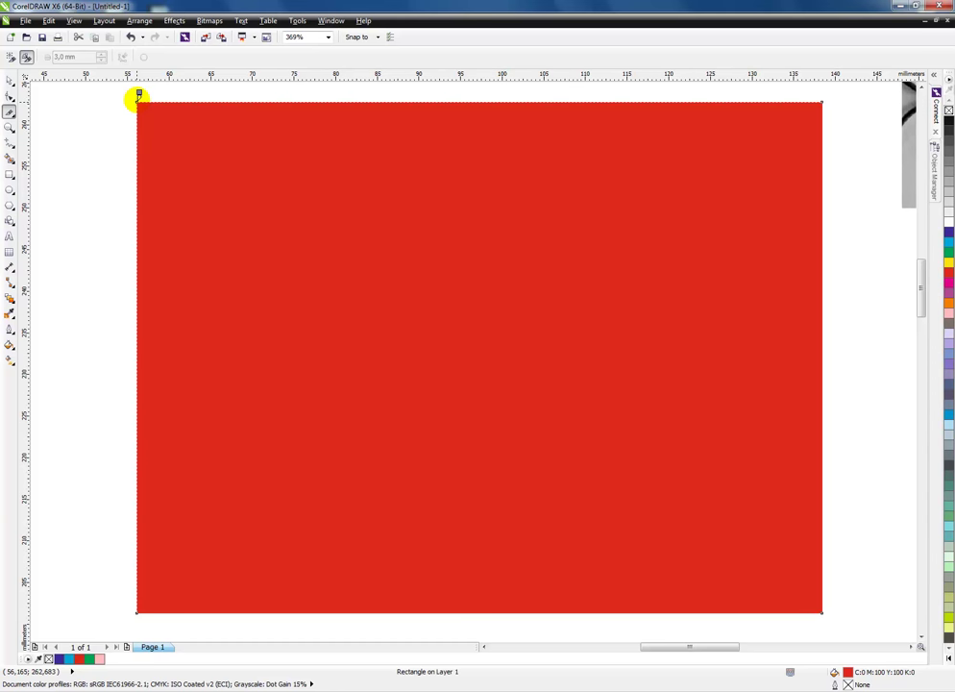
{"action": "left_click_drag", "start_coordinate": [139, 95], "coordinate": [134, 99]}
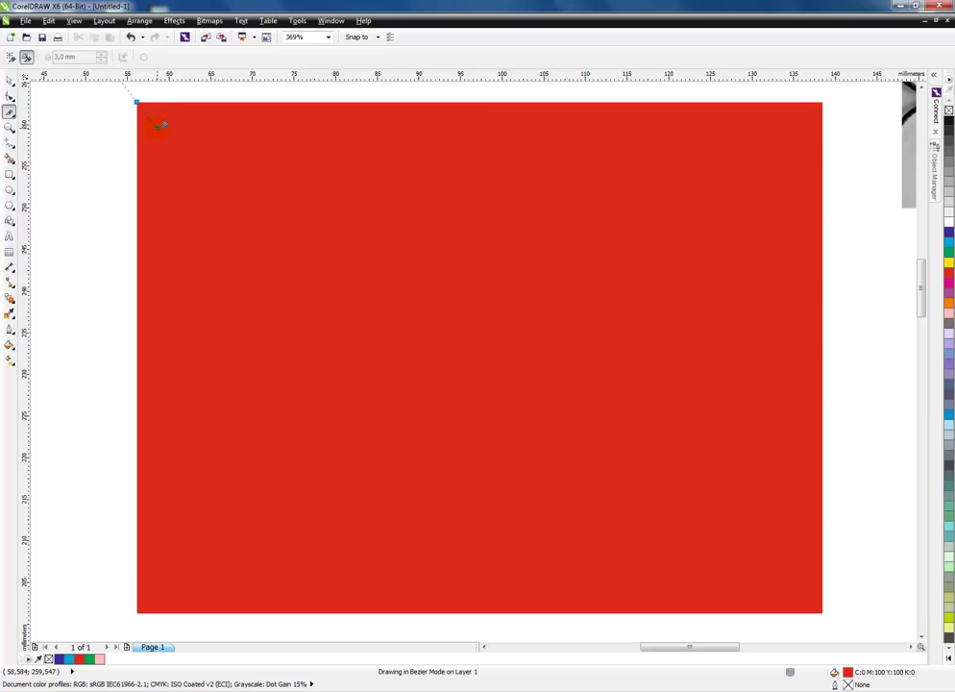
{"action": "left_click", "coordinate": [197, 179]}
{"action": "left_click_drag", "start_coordinate": [243, 192], "coordinate": [331, 193]}
{"action": "left_click_drag", "start_coordinate": [419, 153], "coordinate": [420, 153]}
{"action": "left_click_drag", "start_coordinate": [506, 160], "coordinate": [544, 155]}
{"action": "left_click_drag", "start_coordinate": [563, 198], "coordinate": [563, 198]}
{"action": "left_click_drag", "start_coordinate": [603, 237], "coordinate": [608, 259]}
{"action": "left_click_drag", "start_coordinate": [527, 343], "coordinate": [485, 354]}
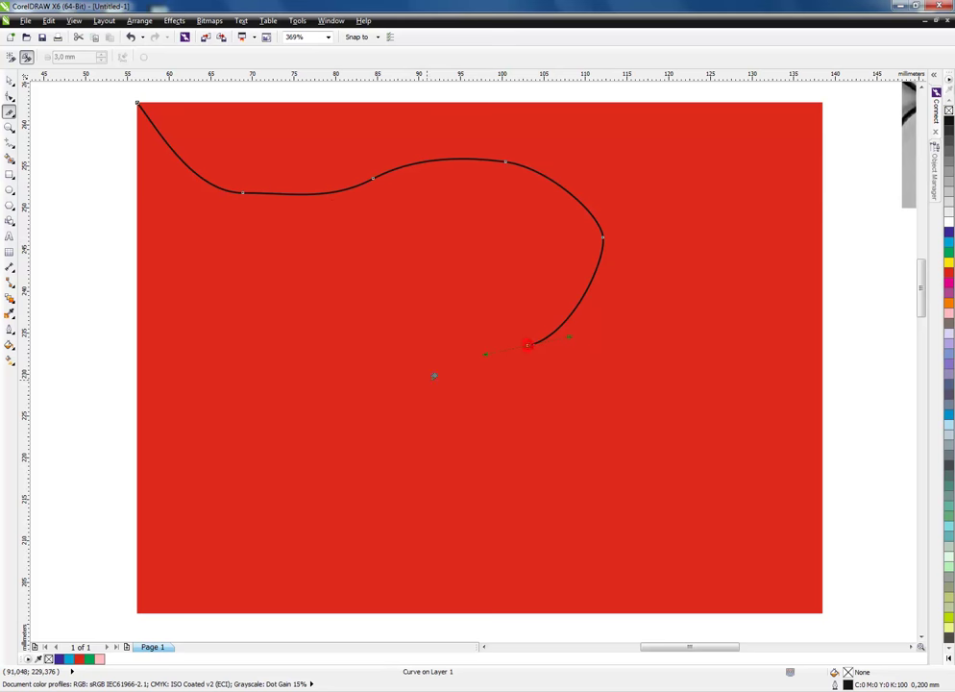
{"action": "left_click_drag", "start_coordinate": [349, 388], "coordinate": [312, 411]}
{"action": "left_click_drag", "start_coordinate": [336, 499], "coordinate": [353, 508]}
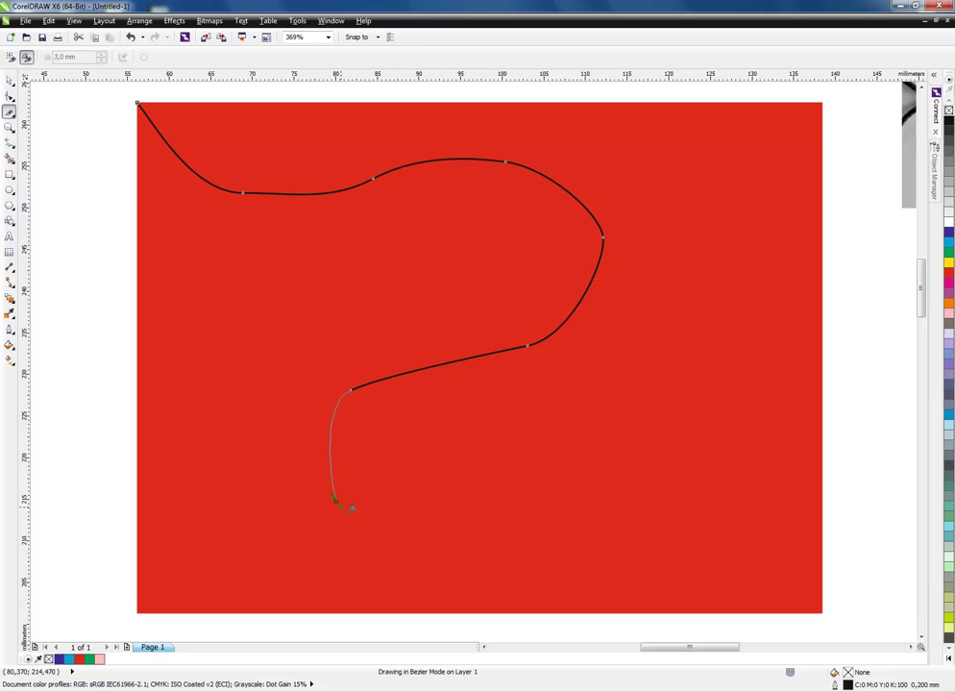
{"action": "left_click_drag", "start_coordinate": [445, 537], "coordinate": [445, 537]}
{"action": "left_click_drag", "start_coordinate": [510, 523], "coordinate": [567, 492]}
{"action": "left_click_drag", "start_coordinate": [630, 434], "coordinate": [727, 372]}
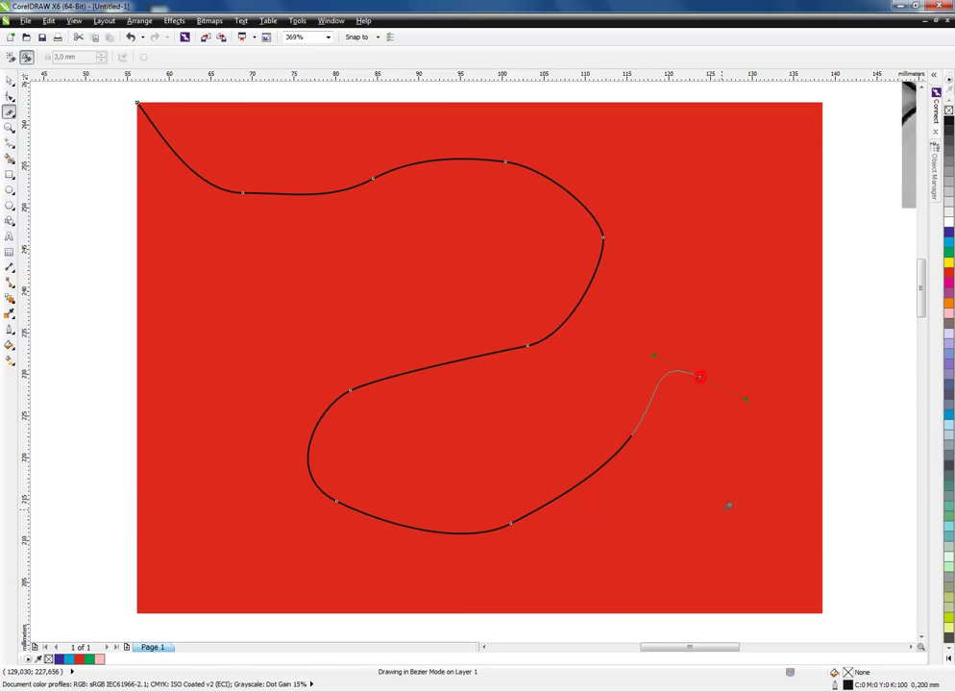
{"action": "left_click_drag", "start_coordinate": [755, 512], "coordinate": [702, 565]}
{"action": "left_click_drag", "start_coordinate": [579, 583], "coordinate": [616, 603]}
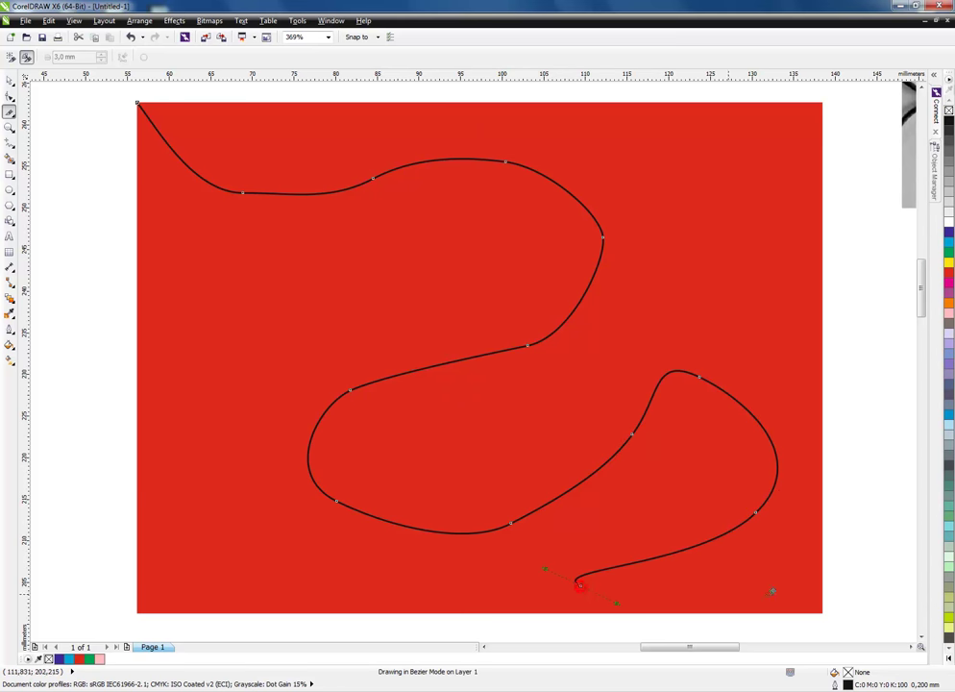
{"action": "left_click_drag", "start_coordinate": [803, 601], "coordinate": [822, 606]}
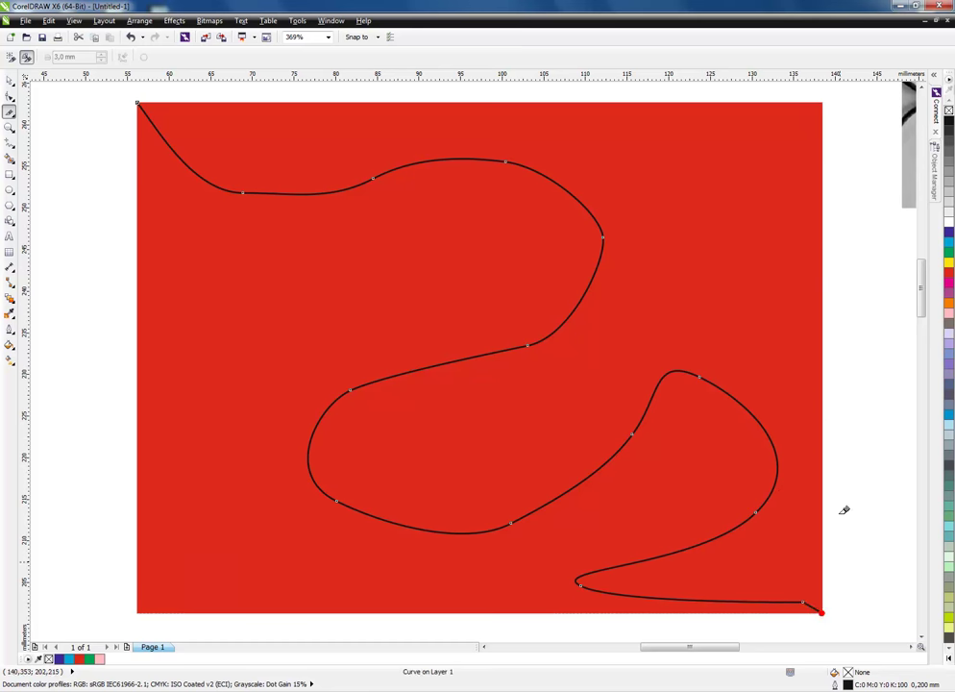
{"action": "left_click", "coordinate": [118, 113]}
Separate the two red pieces, moving the lower one down and left and the upper one upward, and deselect them
{"action": "left_click", "coordinate": [10, 80]}
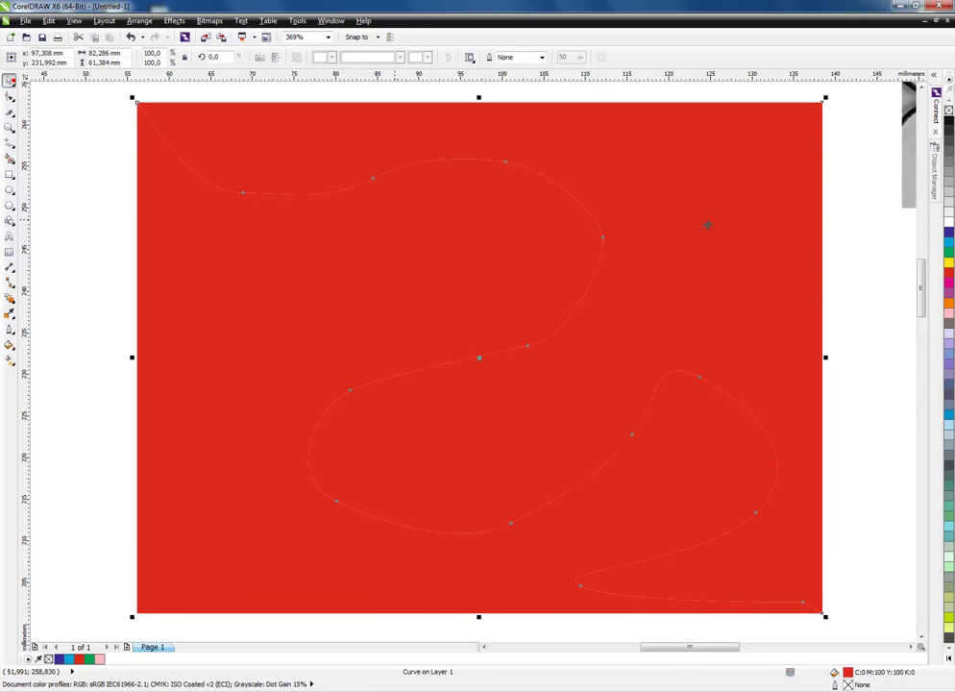
{"action": "left_click", "coordinate": [895, 288]}
{"action": "left_click_drag", "start_coordinate": [768, 290], "coordinate": [778, 276]}
{"action": "left_click_drag", "start_coordinate": [369, 273], "coordinate": [234, 339]}
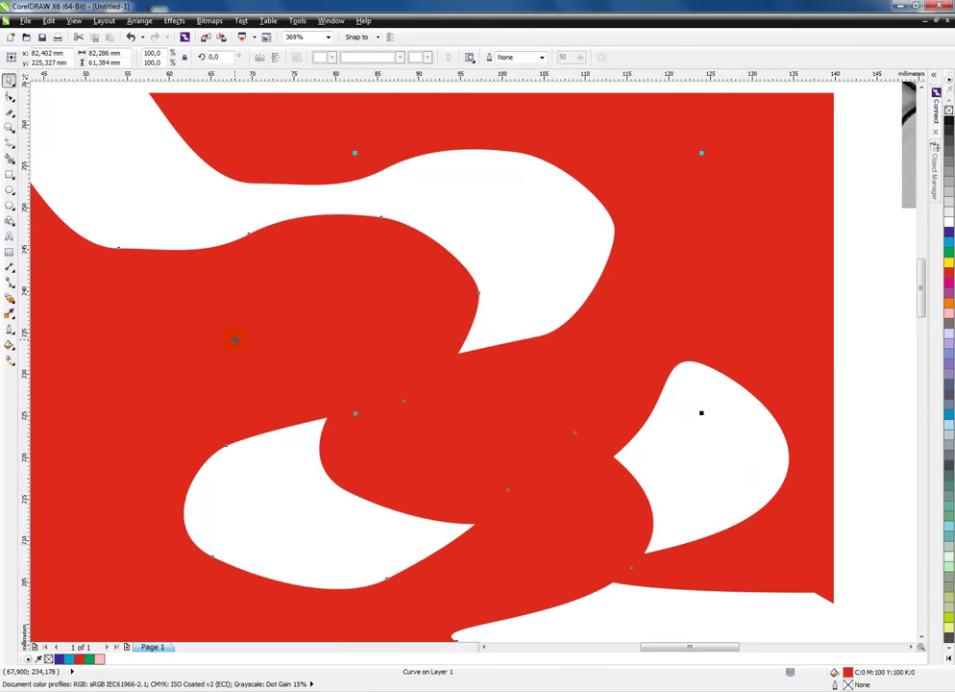
{"action": "scroll", "coordinate": [235, 339], "scroll_direction": "down", "scroll_amount": 2}
{"action": "left_click_drag", "start_coordinate": [123, 329], "coordinate": [60, 386]}
{"action": "left_click", "coordinate": [633, 422]}
{"action": "left_click_drag", "start_coordinate": [496, 277], "coordinate": [493, 178]}
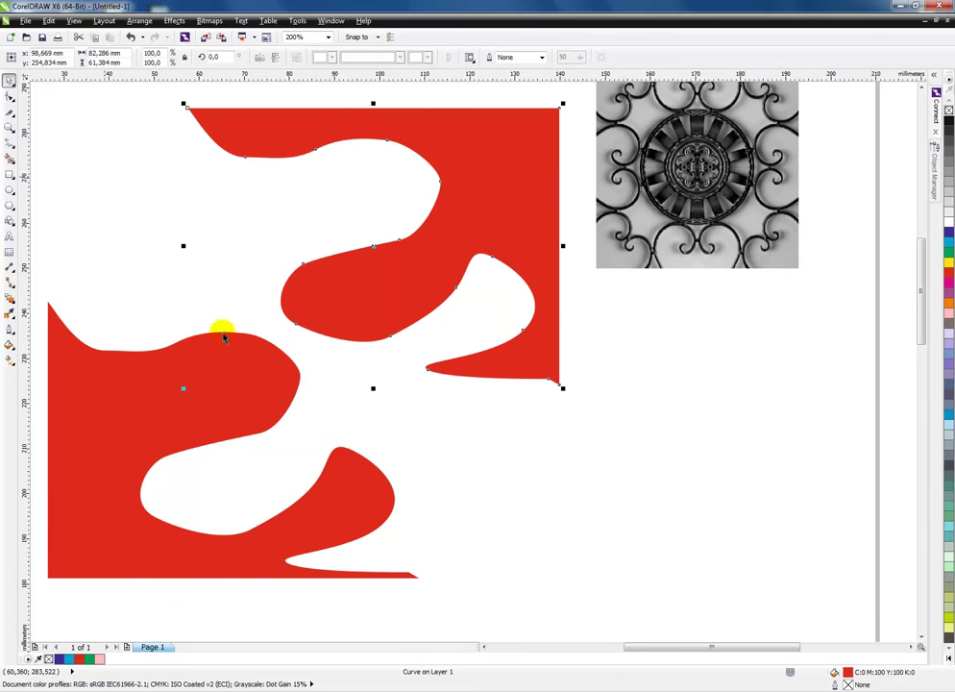
{"action": "left_click", "coordinate": [576, 446]}
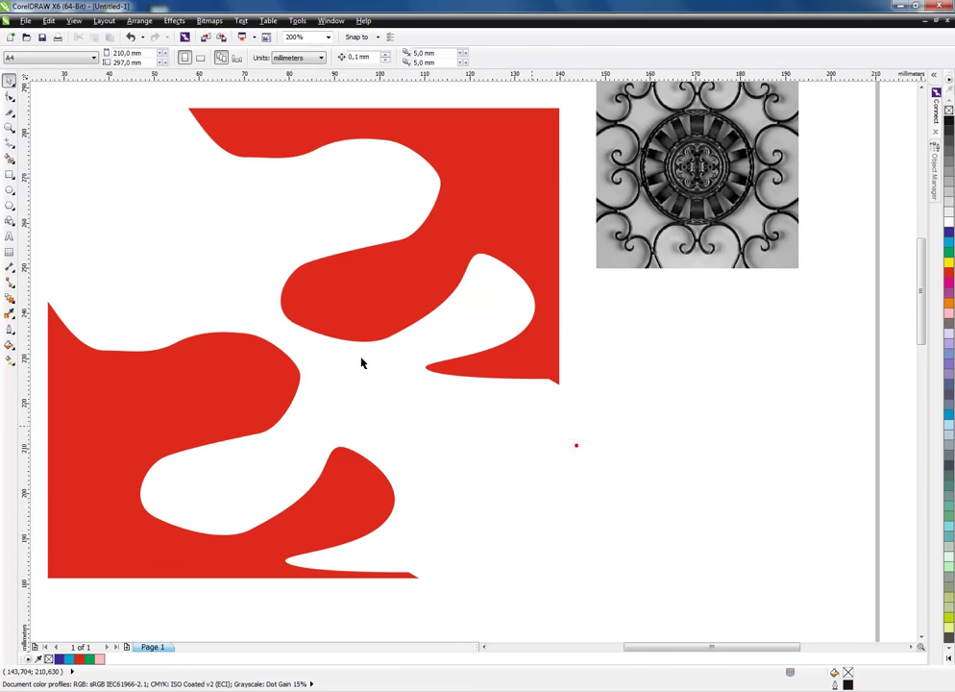
Move the lower red piece to the right and the upper red piece down so that it overlaps the lower one
{"action": "left_click_drag", "start_coordinate": [208, 391], "coordinate": [272, 394]}
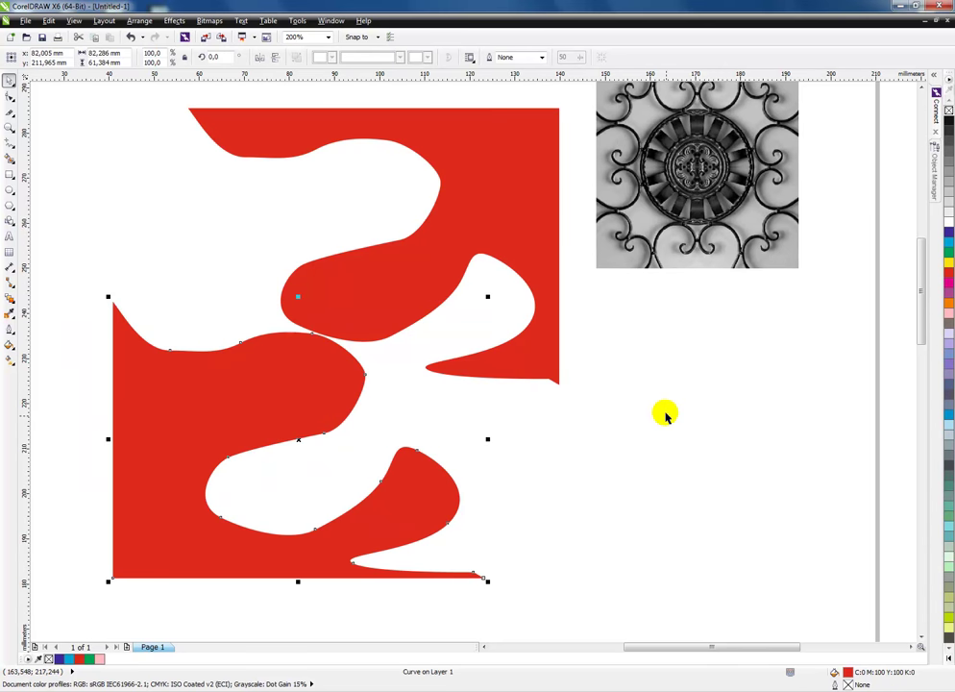
{"action": "left_click", "coordinate": [496, 206]}
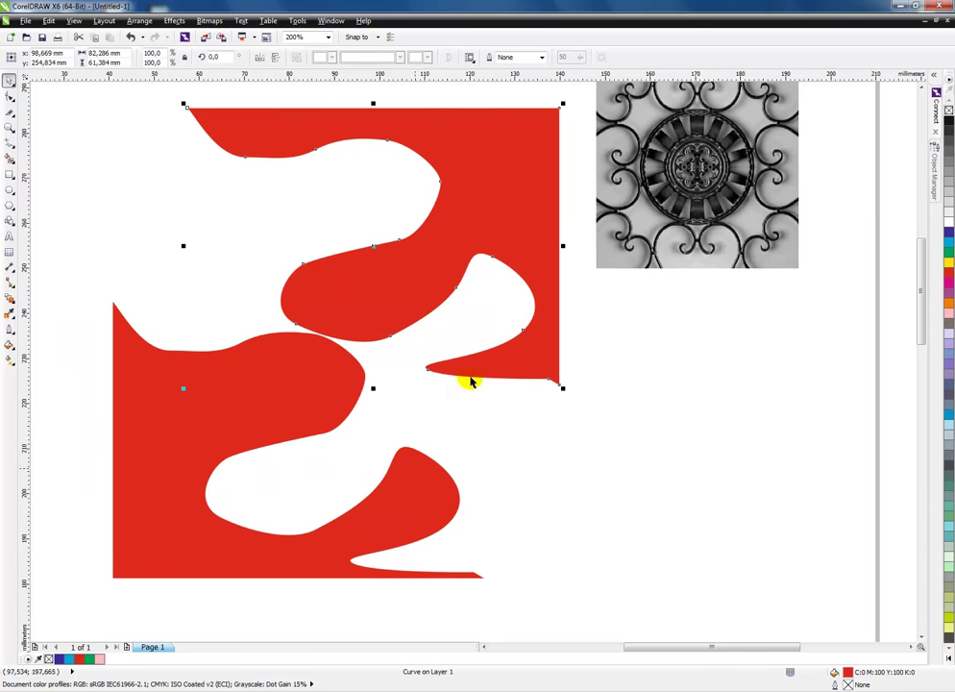
{"action": "left_click", "coordinate": [601, 421]}
{"action": "left_click", "coordinate": [312, 405]}
{"action": "left_click_drag", "start_coordinate": [416, 261], "coordinate": [434, 370]}
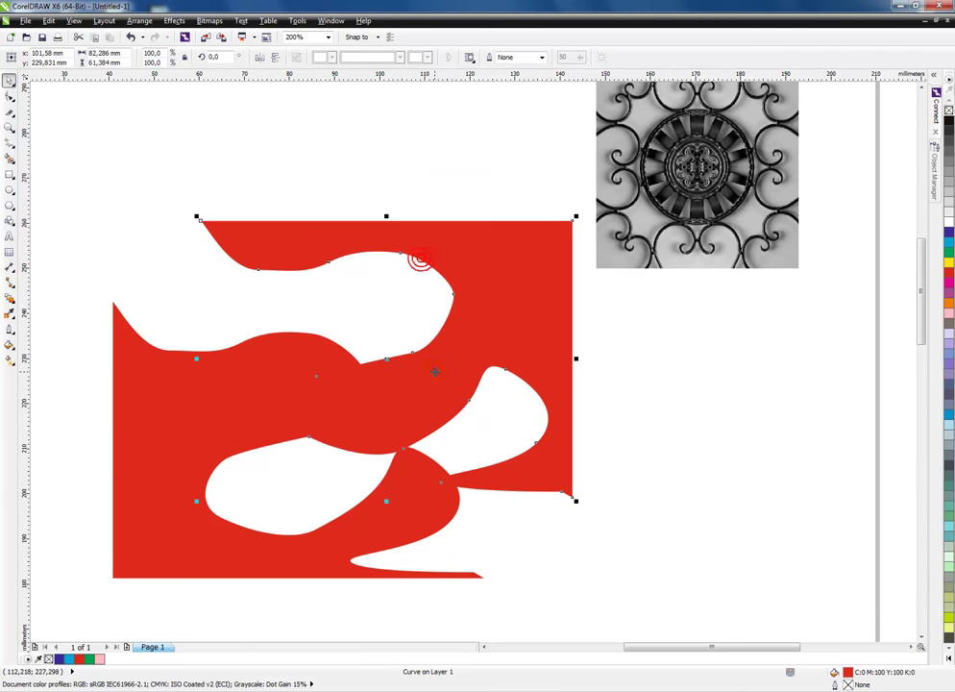
Delete both curved red pieces
{"action": "key", "text": "Delete"}
{"action": "left_click", "coordinate": [235, 397]}
{"action": "key", "text": "Delete"}
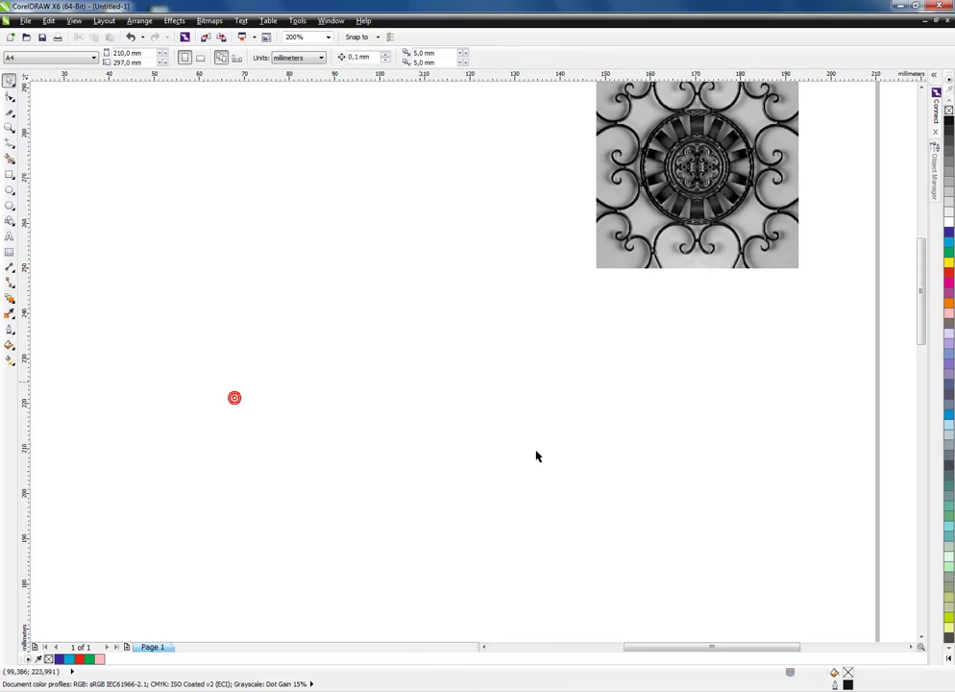
{"action": "left_click", "coordinate": [10, 176]}
{"action": "left_click_drag", "start_coordinate": [173, 222], "coordinate": [548, 514]}
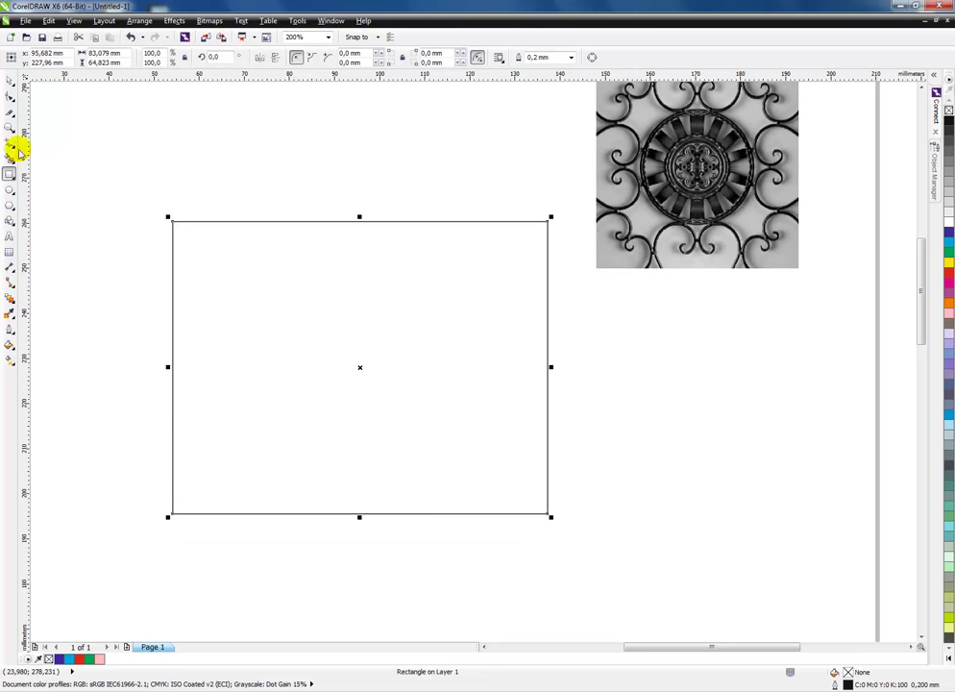
{"action": "left_click", "coordinate": [7, 84]}
{"action": "left_click", "coordinate": [437, 323]}
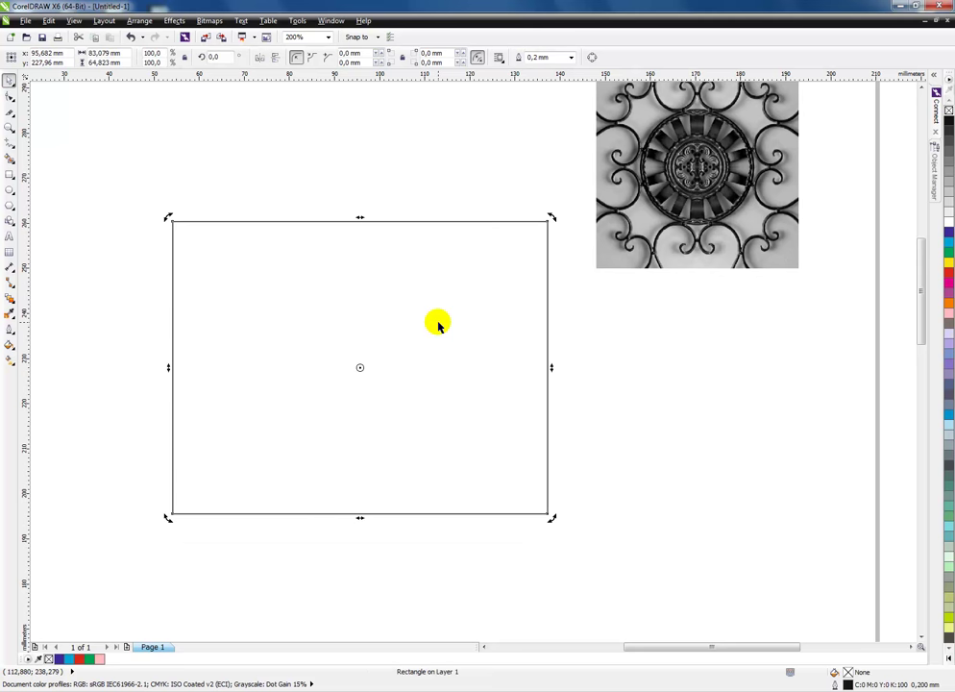
{"action": "key", "text": "Delete"}
Draw a circle about 55 mm in diameter left of the bitmap, fill it with green and remove its outline
{"action": "left_click", "coordinate": [8, 189]}
{"action": "left_click_drag", "start_coordinate": [235, 228], "coordinate": [487, 478]}
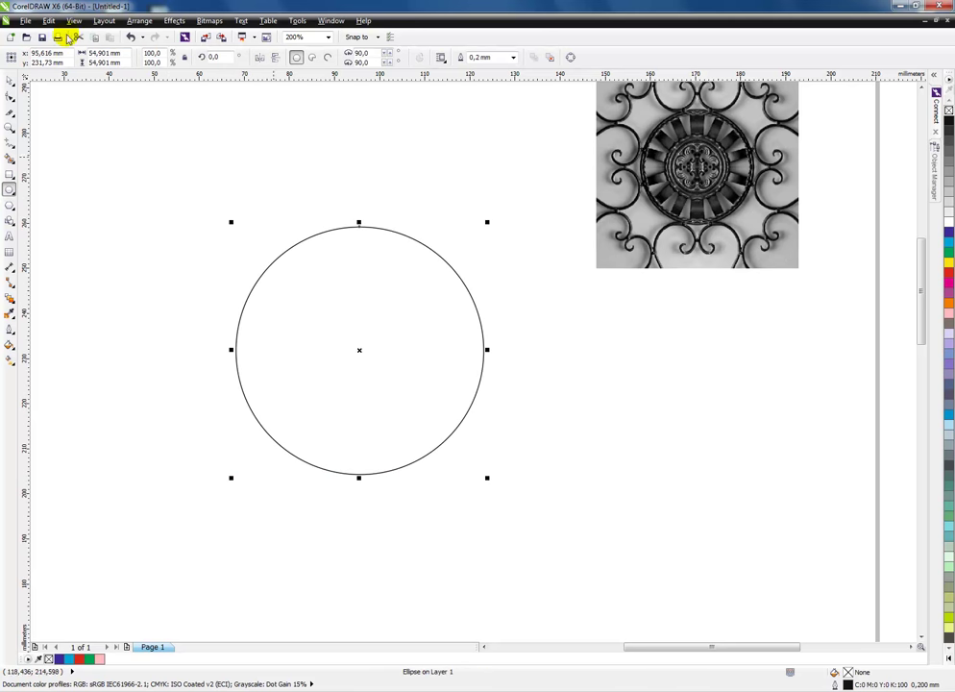
{"action": "left_click", "coordinate": [10, 81]}
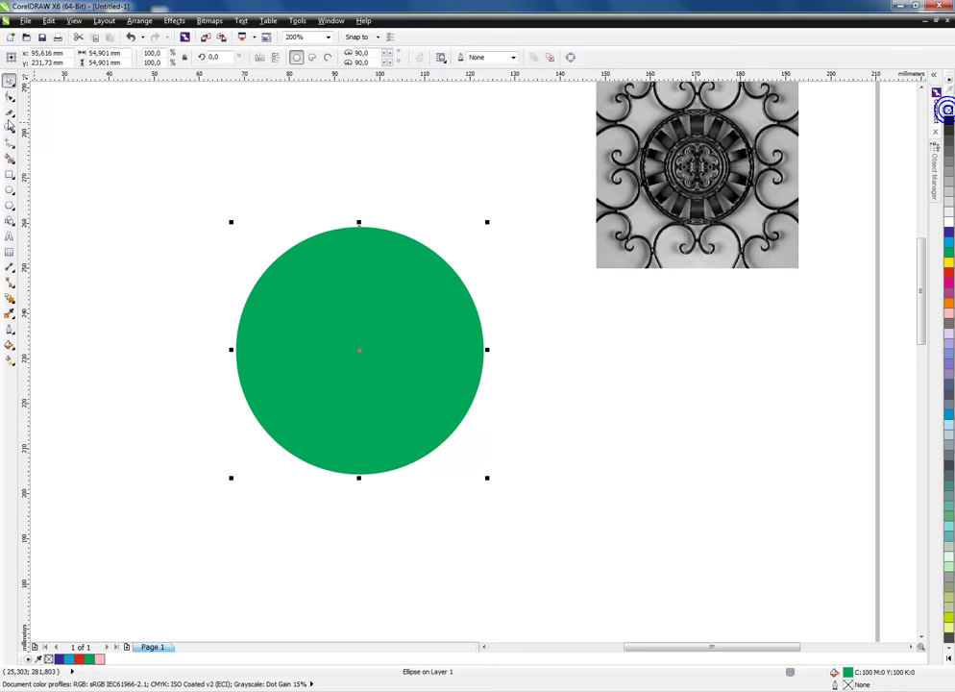
Try to cut the green circle with the Knife tool, starting near its top
{"action": "left_click", "coordinate": [9, 125]}
{"action": "left_click_drag", "start_coordinate": [203, 206], "coordinate": [510, 508]}
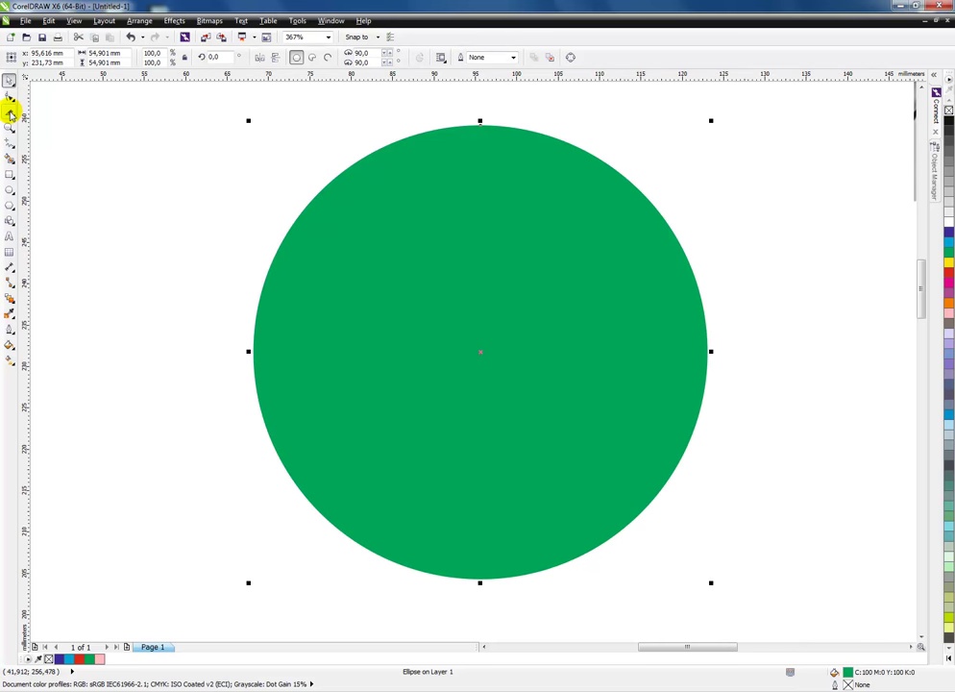
{"action": "left_click", "coordinate": [9, 113]}
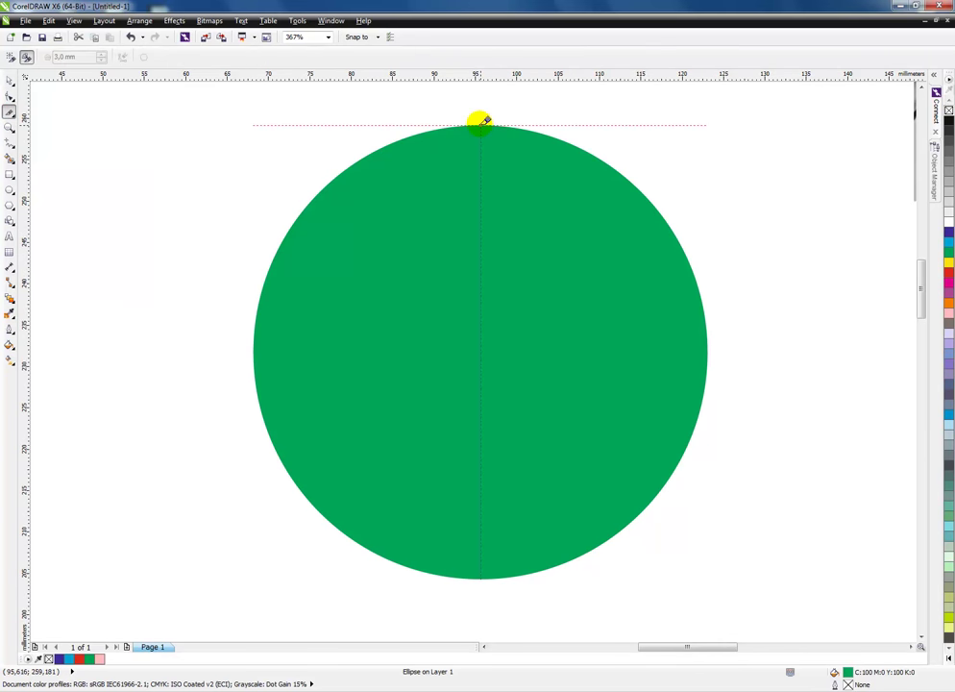
{"action": "left_click", "coordinate": [498, 168]}
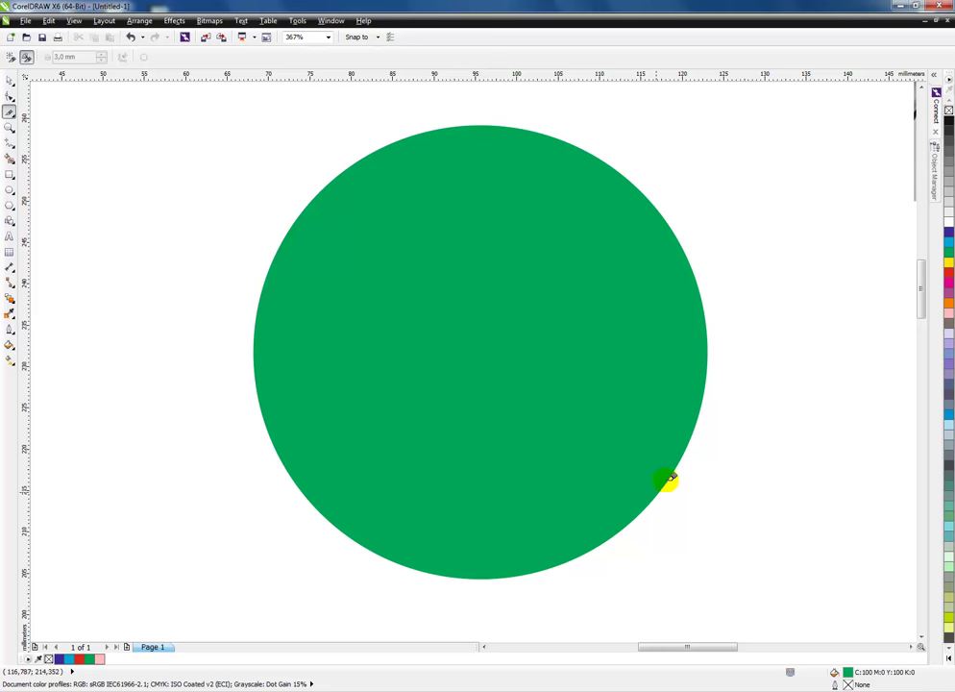
Delete the green circle
{"action": "left_click", "coordinate": [10, 79]}
{"action": "left_click", "coordinate": [536, 265]}
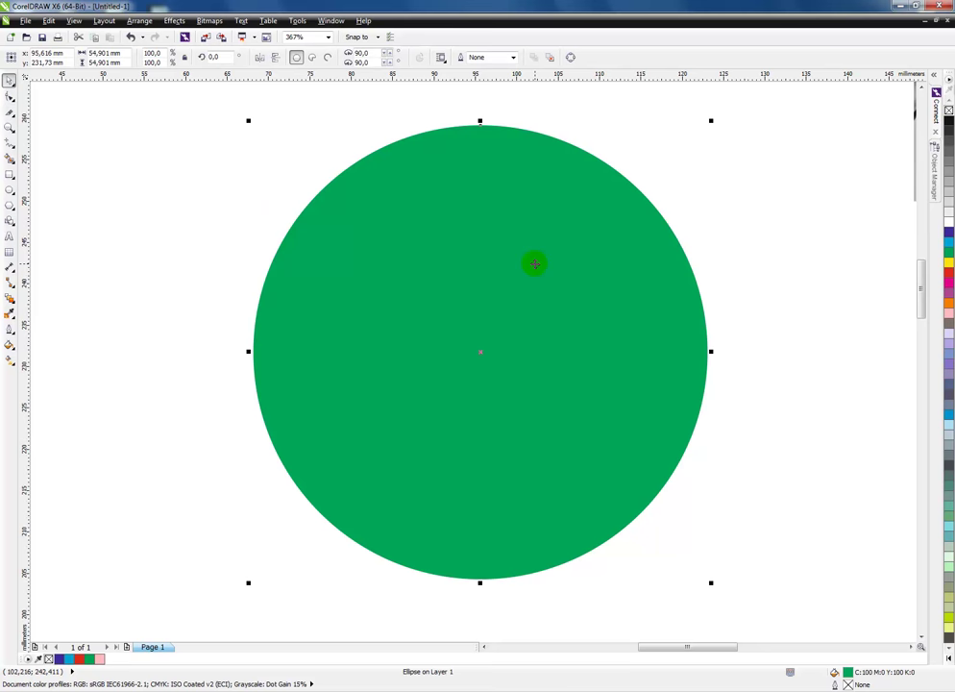
{"action": "key", "text": "Delete"}
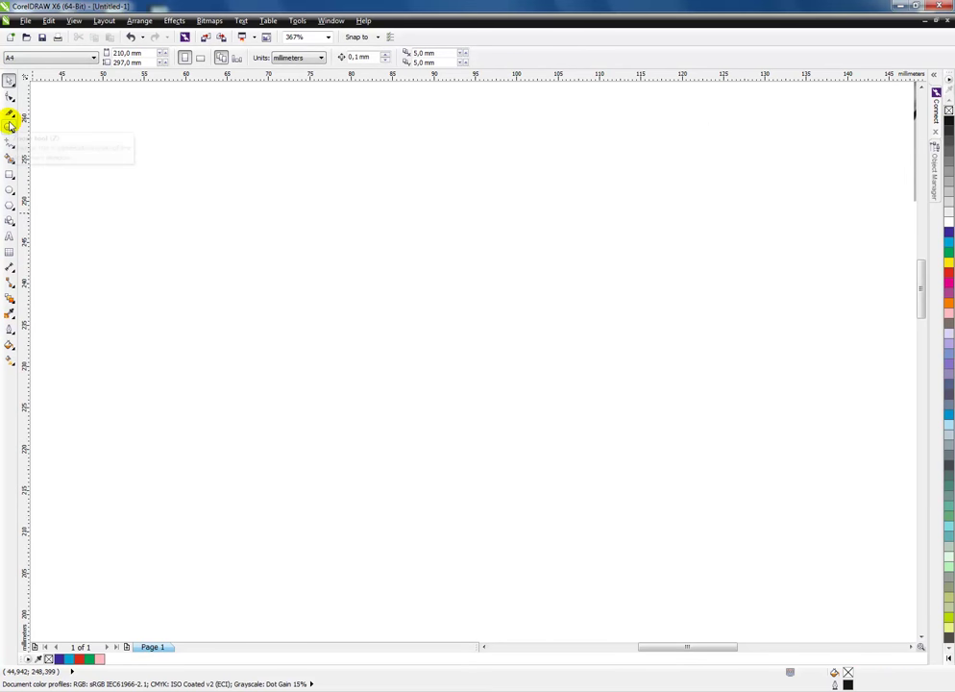
Draw a circle about 31 mm wide and 30 mm high on the empty page area and fill it with green
{"action": "left_click", "coordinate": [10, 189]}
{"action": "left_click_drag", "start_coordinate": [339, 201], "coordinate": [435, 288]}
{"action": "left_click_drag", "start_coordinate": [510, 328], "coordinate": [598, 447]}
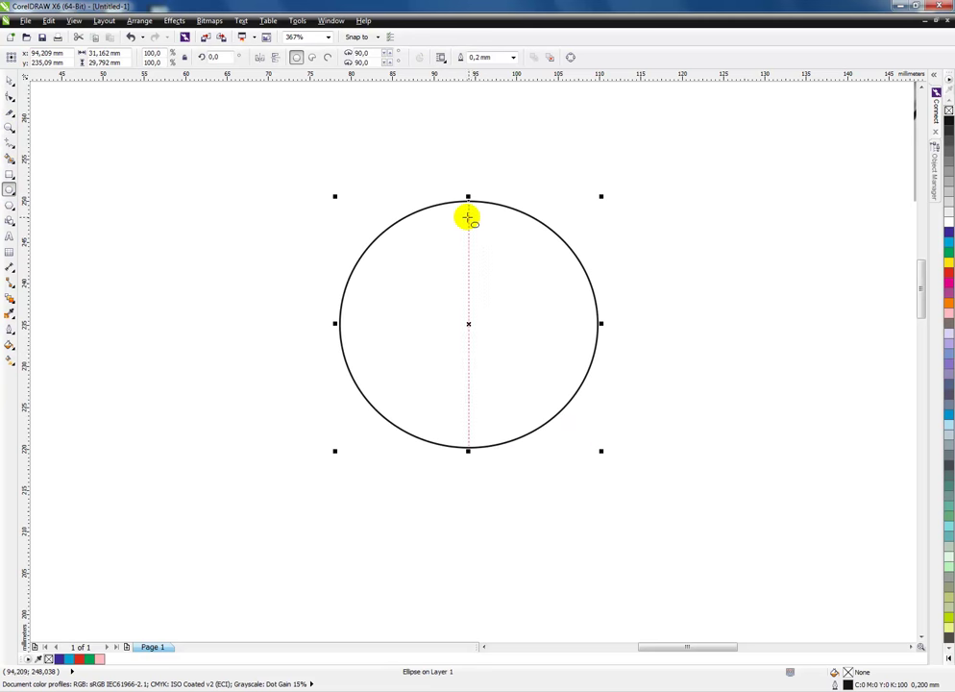
{"action": "key", "text": "F2"}
{"action": "left_click_drag", "start_coordinate": [305, 181], "coordinate": [610, 427]}
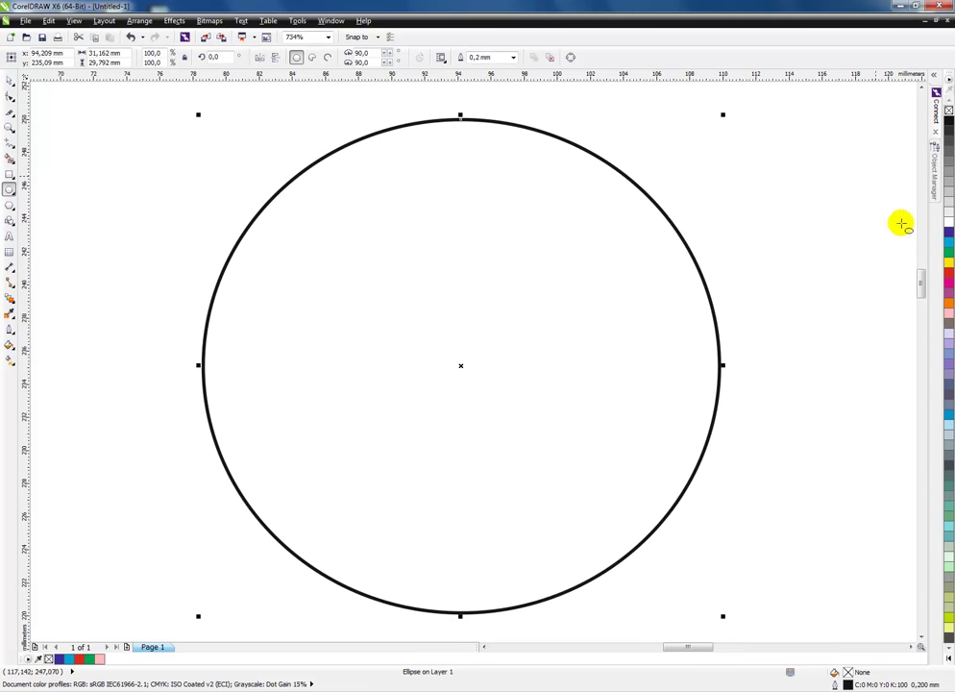
{"action": "left_click_drag", "start_coordinate": [947, 248], "coordinate": [595, 200]}
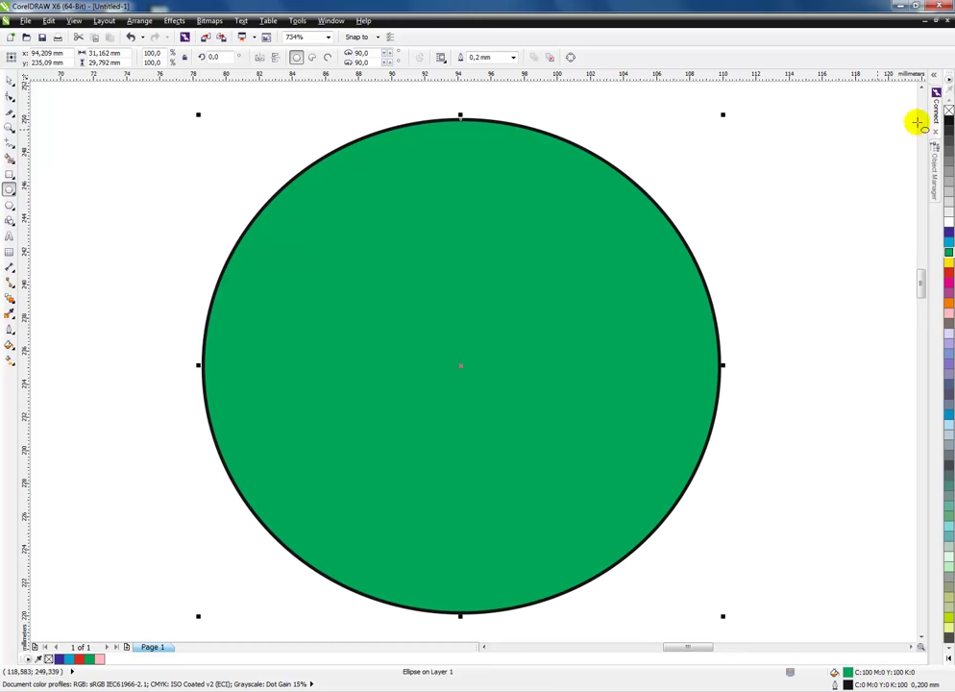
Split the green circle into two halves with the Knife tool along a vertical straight line from its top node to its bottom node
{"action": "left_click", "coordinate": [8, 111]}
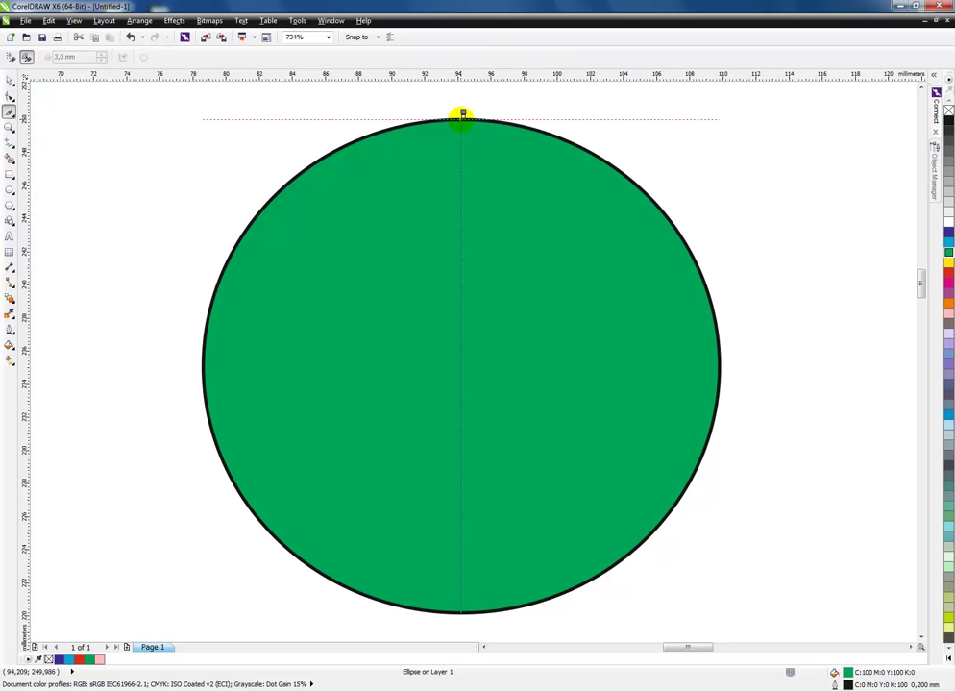
{"action": "mouse_move", "coordinate": [461, 118]}
{"action": "left_mouse_down"}
{"action": "mouse_move", "coordinate": [500, 243]}
{"action": "mouse_move", "coordinate": [499, 292]}
{"action": "mouse_move", "coordinate": [434, 386]}
{"action": "mouse_move", "coordinate": [565, 277]}
{"action": "mouse_move", "coordinate": [351, 288]}
{"action": "mouse_move", "coordinate": [500, 443]}
{"action": "mouse_move", "coordinate": [552, 358]}
{"action": "left_mouse_up"}
{"action": "left_click_drag", "start_coordinate": [429, 329], "coordinate": [343, 336]}
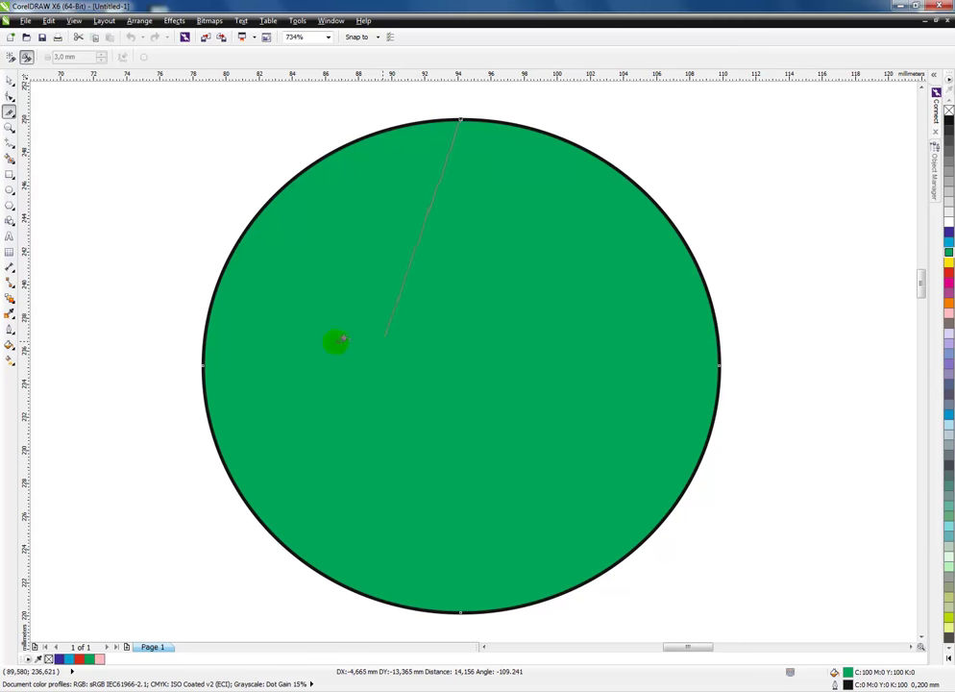
{"action": "mouse_move", "coordinate": [463, 348]}
{"action": "left_mouse_down"}
{"action": "mouse_move", "coordinate": [567, 373]}
{"action": "mouse_move", "coordinate": [631, 403]}
{"action": "mouse_move", "coordinate": [645, 486]}
{"action": "mouse_move", "coordinate": [555, 491]}
{"action": "mouse_move", "coordinate": [538, 455]}
{"action": "left_mouse_up"}
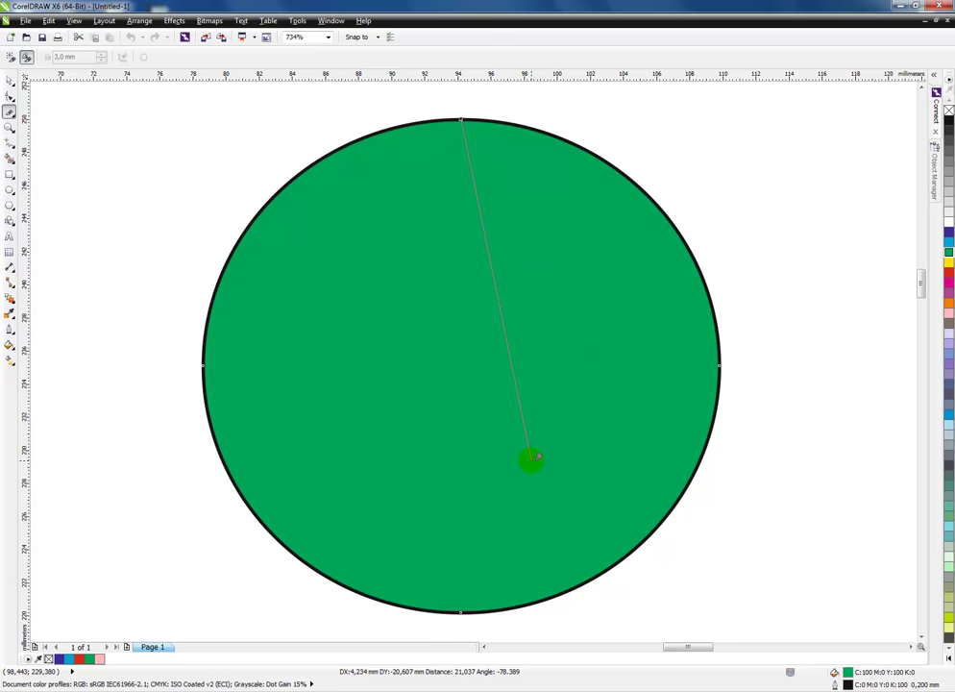
{"action": "left_click_drag", "start_coordinate": [539, 455], "coordinate": [478, 460]}
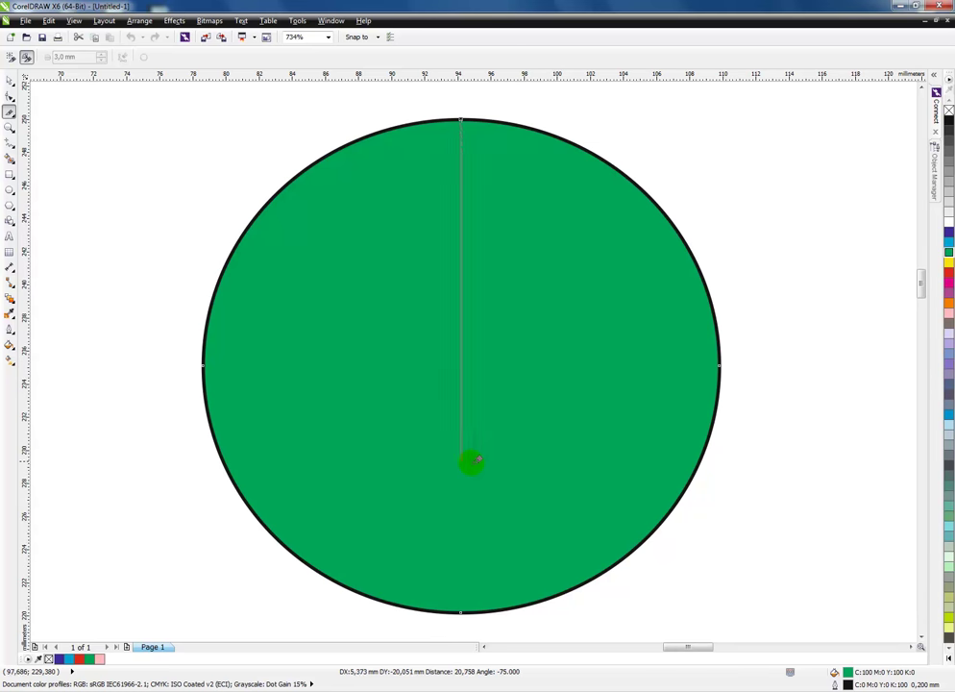
{"action": "left_click_drag", "start_coordinate": [404, 462], "coordinate": [342, 444]}
{"action": "left_click_drag", "start_coordinate": [268, 364], "coordinate": [245, 320]}
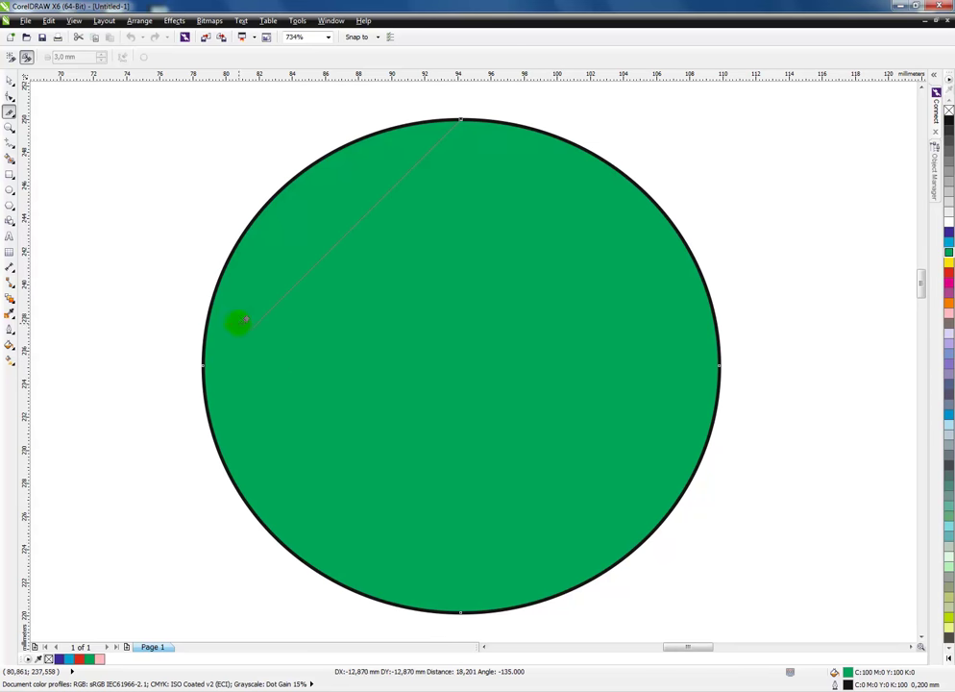
{"action": "mouse_move", "coordinate": [368, 425]}
{"action": "left_mouse_down"}
{"action": "mouse_move", "coordinate": [565, 412]}
{"action": "mouse_move", "coordinate": [677, 381]}
{"action": "mouse_move", "coordinate": [465, 431]}
{"action": "mouse_move", "coordinate": [261, 422]}
{"action": "mouse_move", "coordinate": [446, 433]}
{"action": "mouse_move", "coordinate": [461, 611]}
{"action": "left_mouse_up"}
{"action": "left_click", "coordinate": [457, 611]}
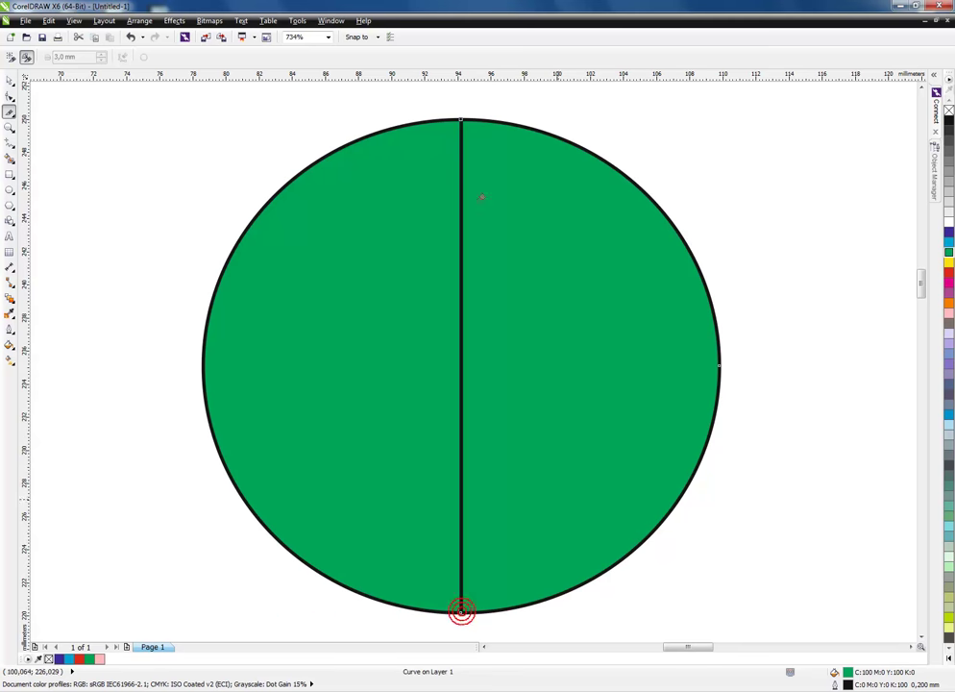
Move the right half of the circle about 3 mm to the right, away from the left half
{"action": "left_click", "coordinate": [10, 80]}
{"action": "left_click_drag", "start_coordinate": [603, 344], "coordinate": [659, 338]}
{"action": "left_click", "coordinate": [838, 228]}
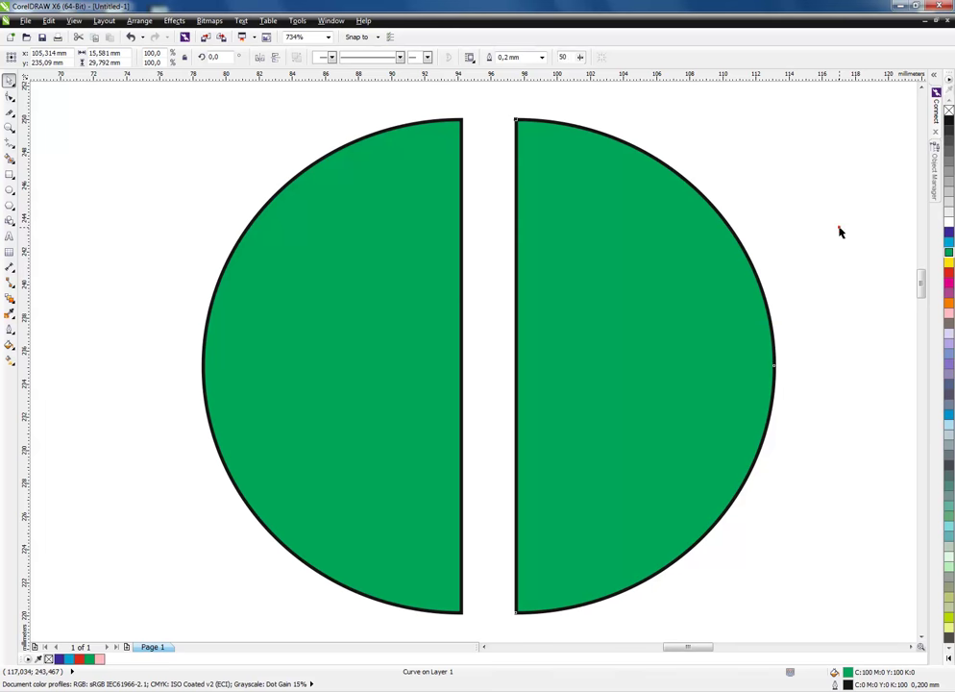
Delete both green semicircles
{"action": "scroll", "coordinate": [838, 228], "scroll_direction": "down", "scroll_amount": 2}
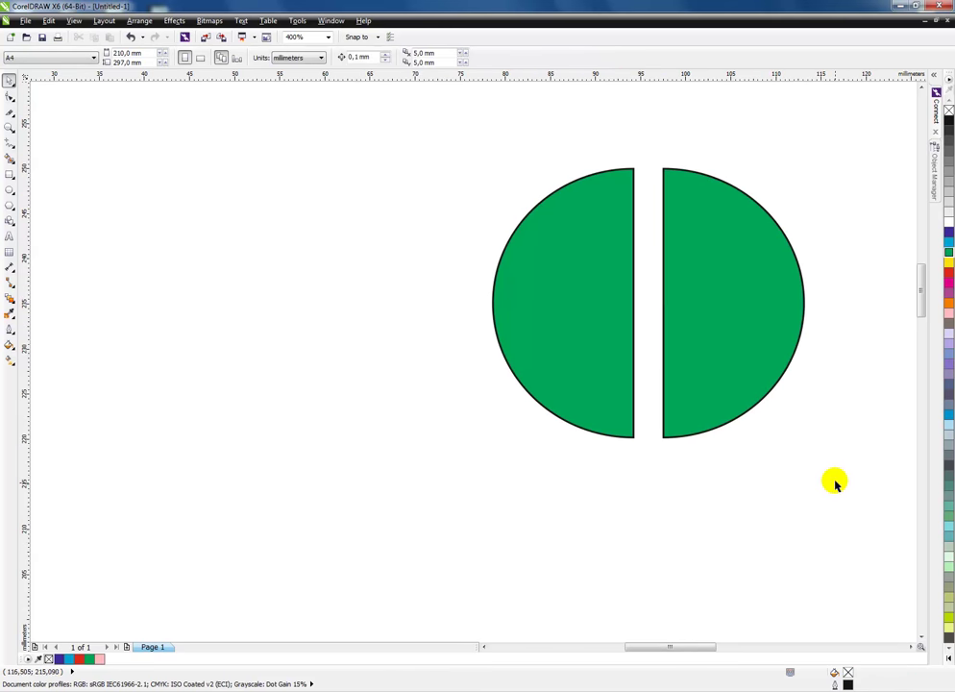
{"action": "left_click", "coordinate": [752, 274]}
{"action": "scroll", "coordinate": [780, 256], "scroll_direction": "down", "scroll_amount": 2}
{"action": "left_click", "coordinate": [796, 427]}
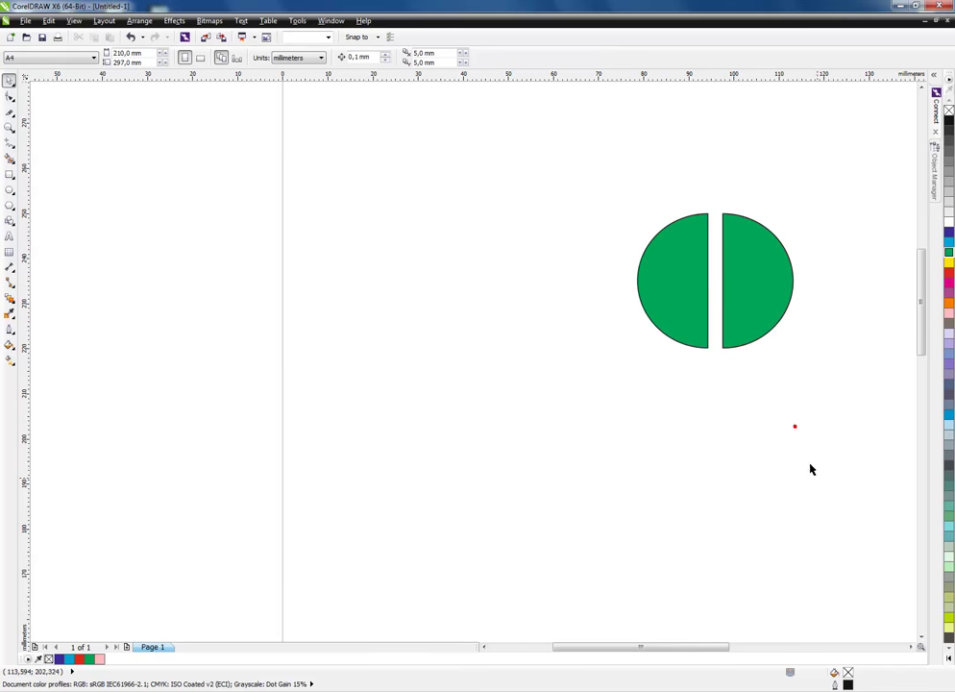
{"action": "scroll", "coordinate": [803, 453], "scroll_direction": "down", "scroll_amount": 2}
{"action": "left_click", "coordinate": [908, 647]}
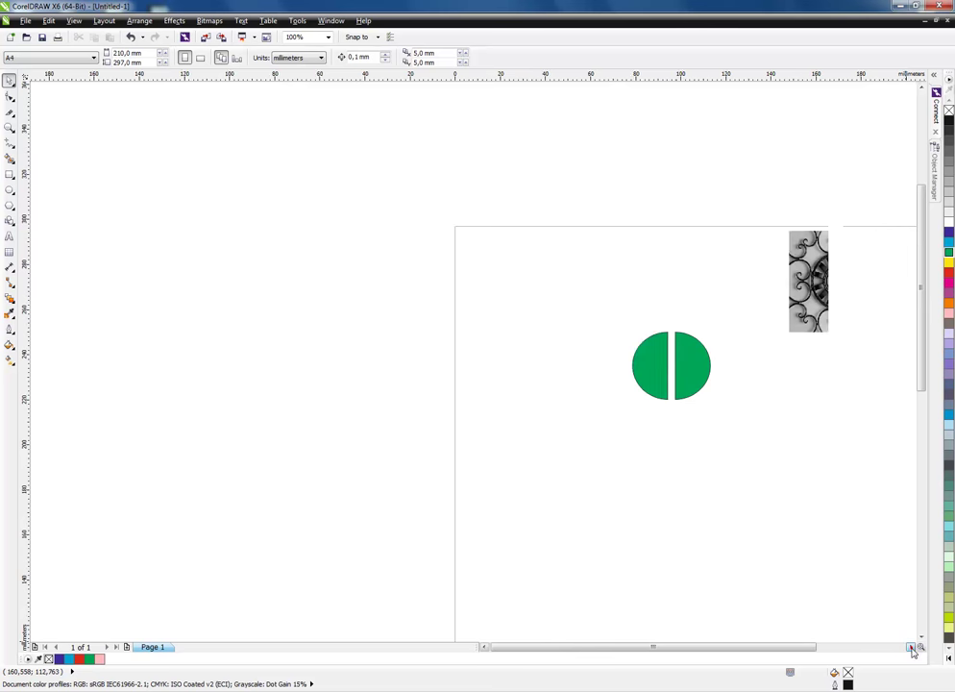
{"action": "left_click_drag", "start_coordinate": [693, 452], "coordinate": [487, 307]}
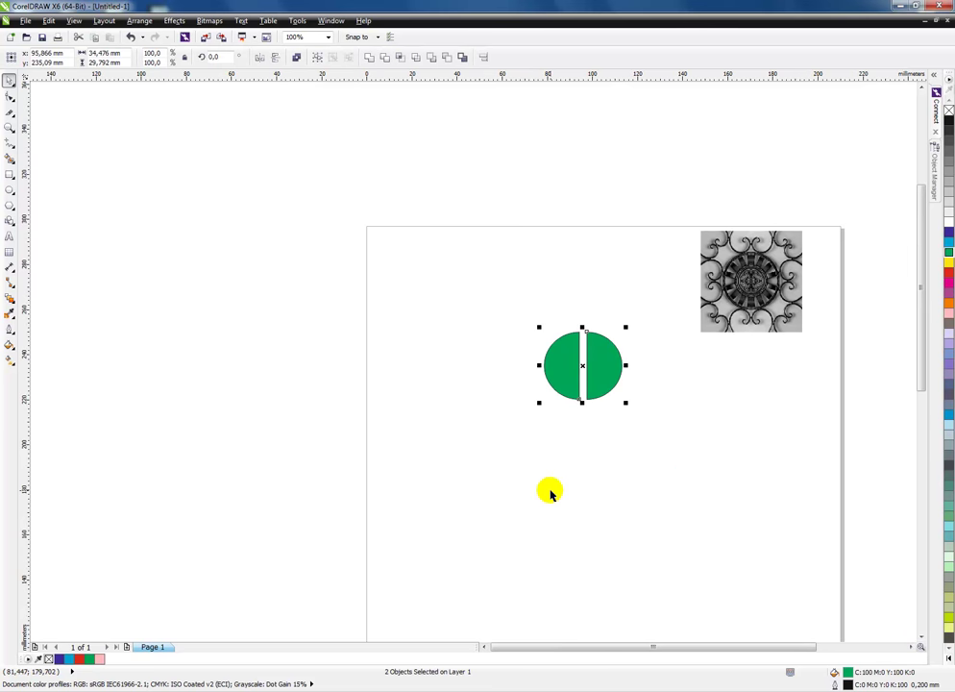
{"action": "key", "text": "Delete"}
Move the ironwork bitmap left and down on the page, to a centre of about X 86 mm, Y 243 mm
{"action": "left_click_drag", "start_coordinate": [778, 261], "coordinate": [591, 317]}
{"action": "left_click", "coordinate": [735, 448]}
{"action": "left_click", "coordinate": [499, 303]}
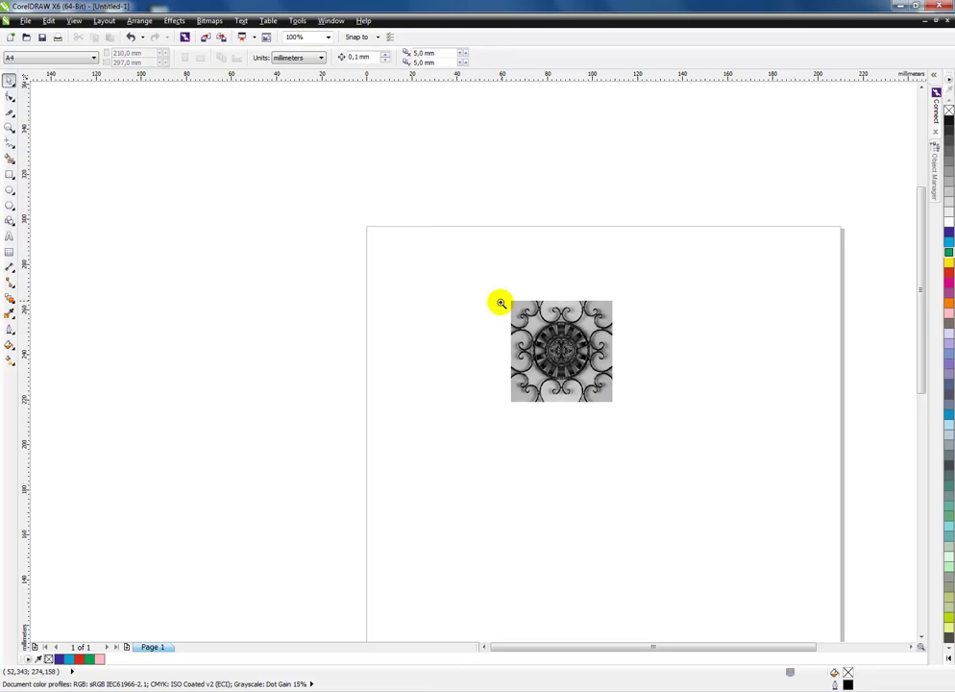
{"action": "left_click_drag", "start_coordinate": [502, 287], "coordinate": [665, 407]}
{"action": "left_click", "coordinate": [884, 313]}
{"action": "left_click", "coordinate": [400, 216]}
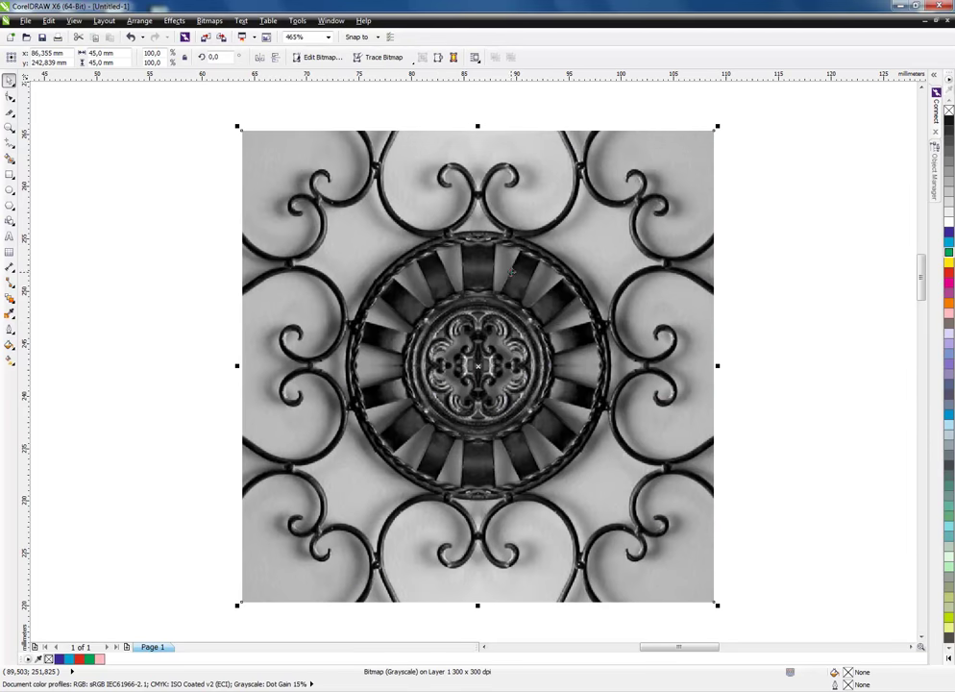
Try to cut the bitmap with a Bézier Knife curve from its upper-left corner past the ring's top to its upper-right corner
{"action": "left_click", "coordinate": [10, 114]}
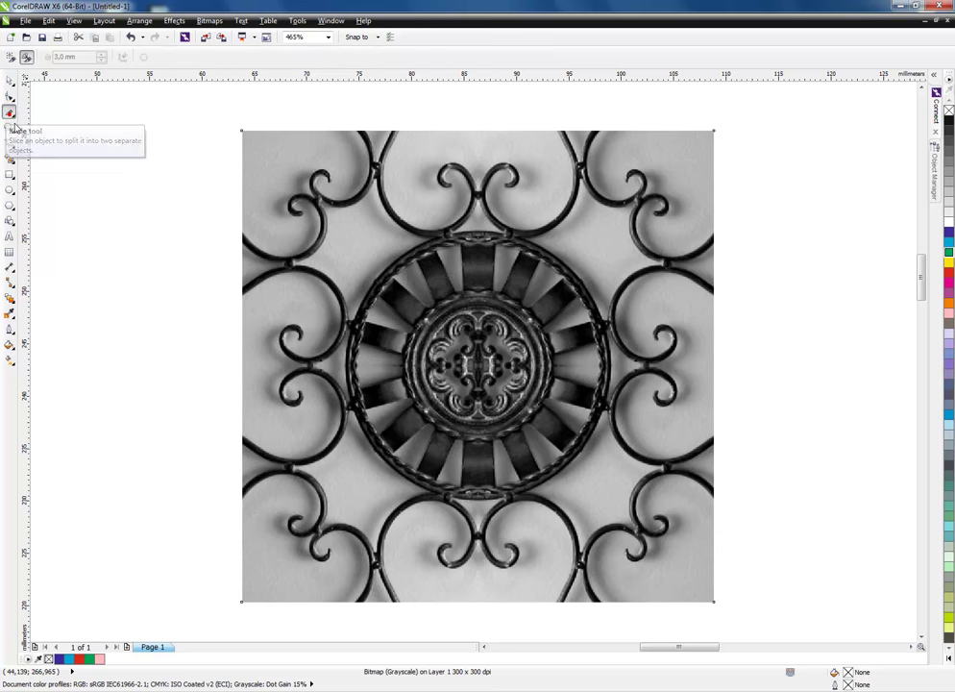
{"action": "left_click", "coordinate": [244, 127]}
{"action": "left_click_drag", "start_coordinate": [243, 128], "coordinate": [278, 153]}
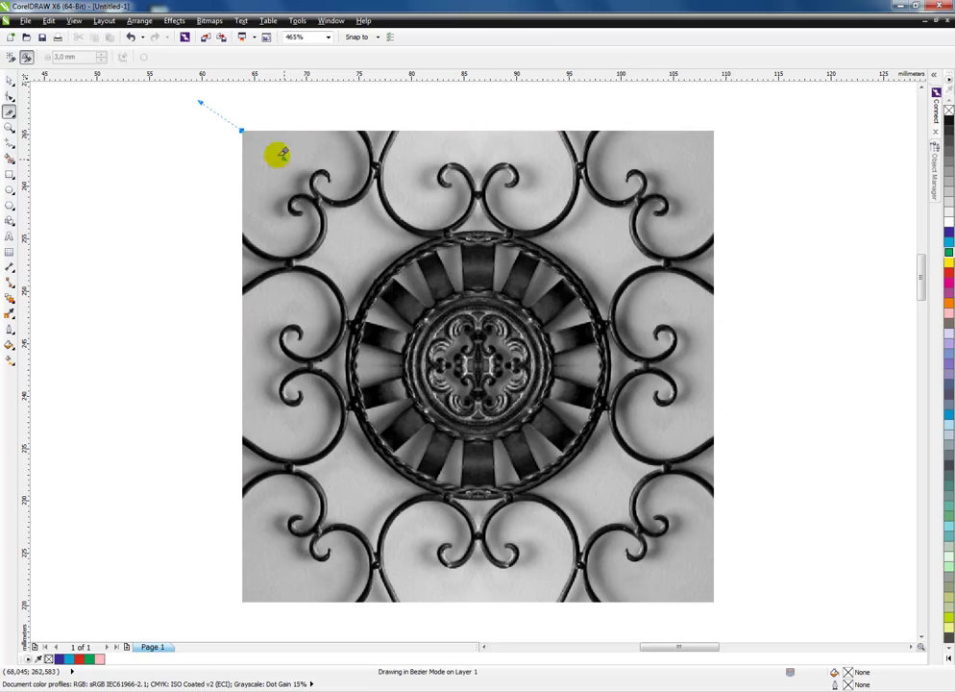
{"action": "left_click_drag", "start_coordinate": [474, 229], "coordinate": [593, 224]}
{"action": "left_click", "coordinate": [715, 134]}
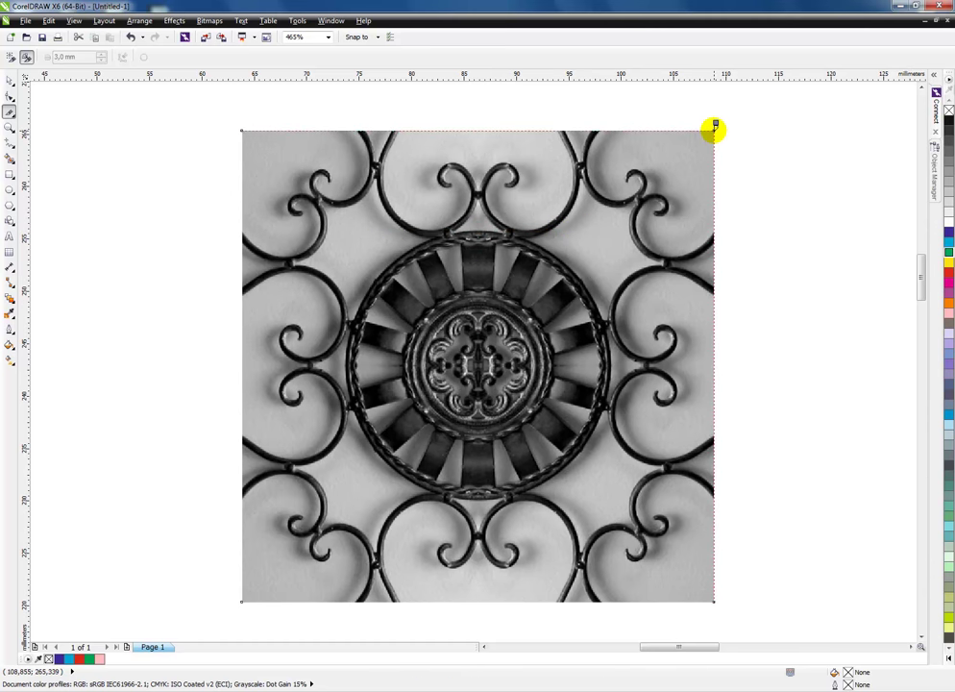
{"action": "left_click", "coordinate": [714, 130]}
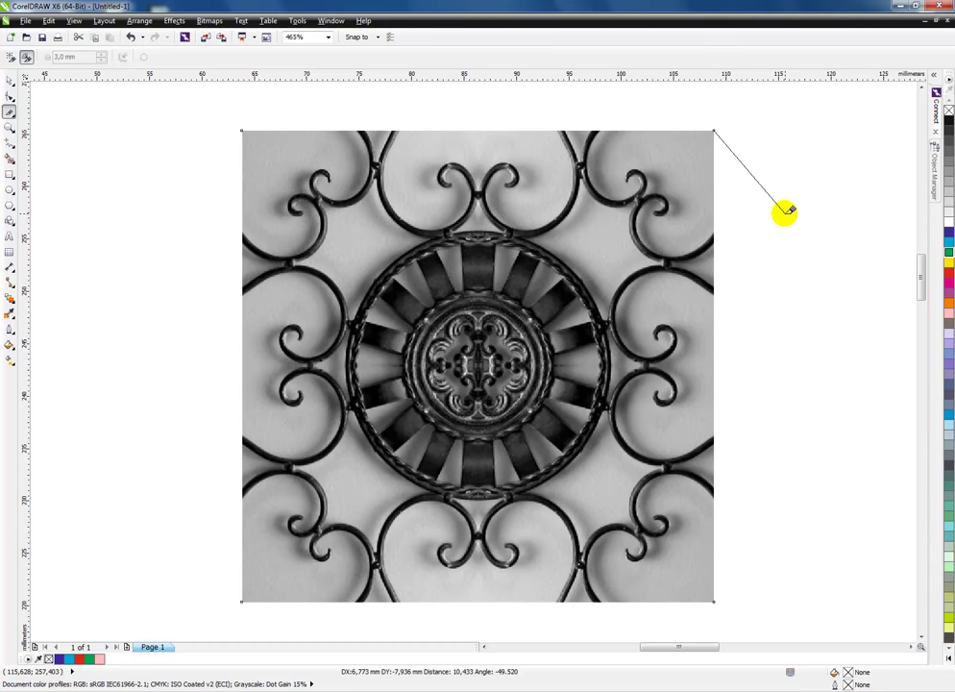
{"action": "key", "text": "Escape"}
Slice off the bitmap's upper part with a Bézier Knife curve running from the upper-left corner through the ring's top to the upper-right corner
{"action": "left_click", "coordinate": [9, 80]}
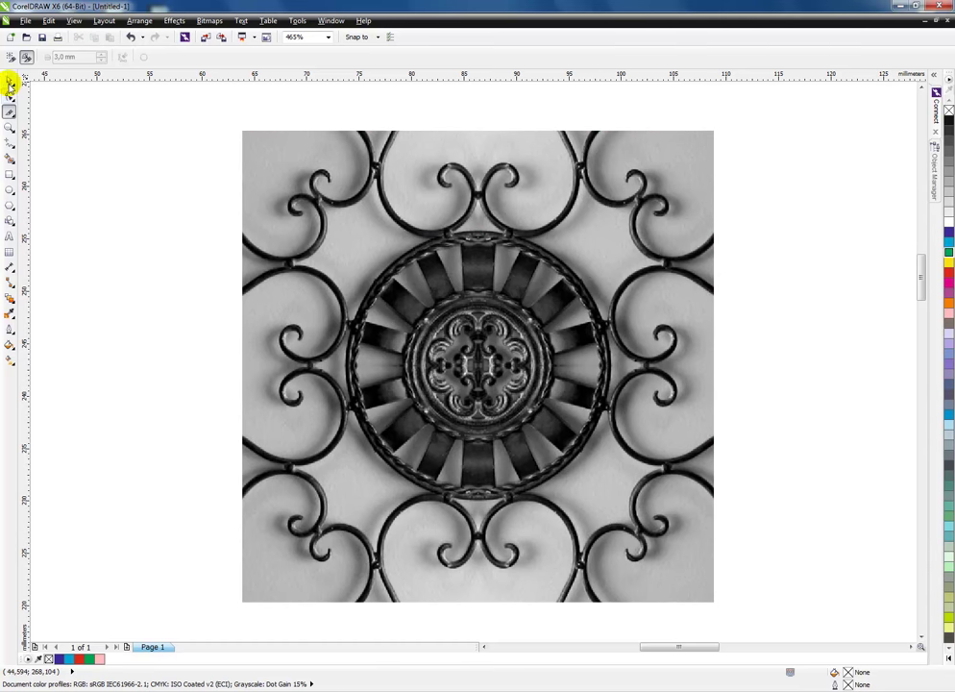
{"action": "left_click", "coordinate": [242, 162]}
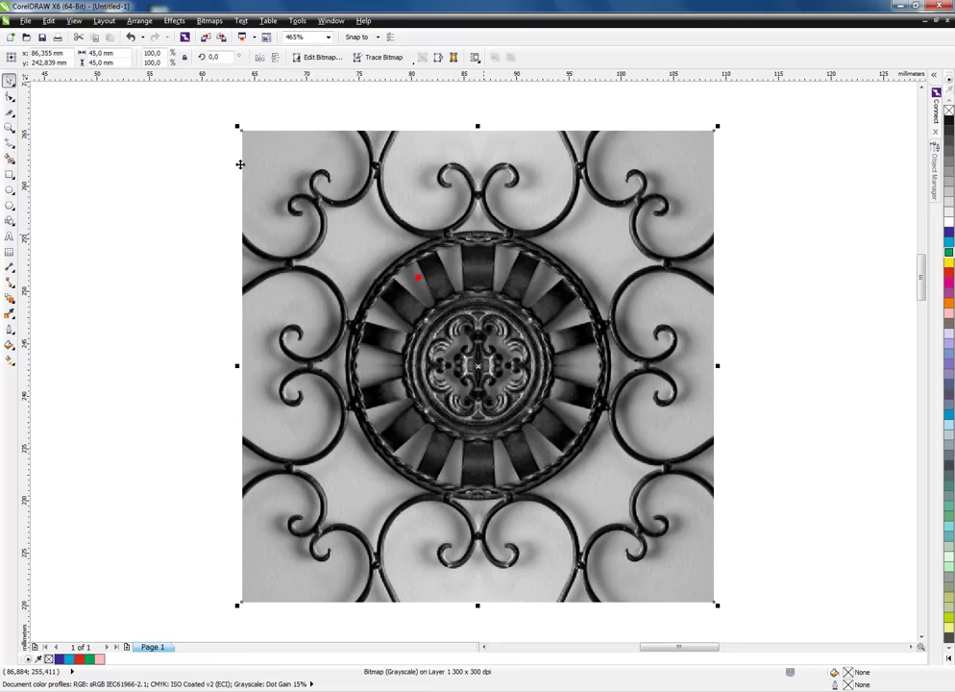
{"action": "left_click", "coordinate": [10, 113]}
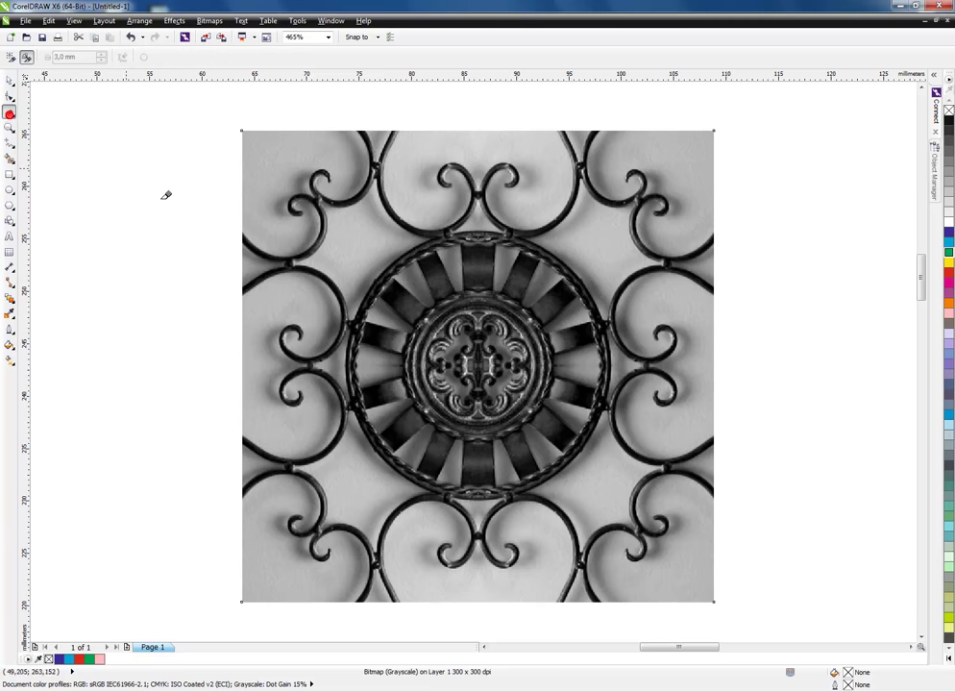
{"action": "left_click", "coordinate": [243, 128]}
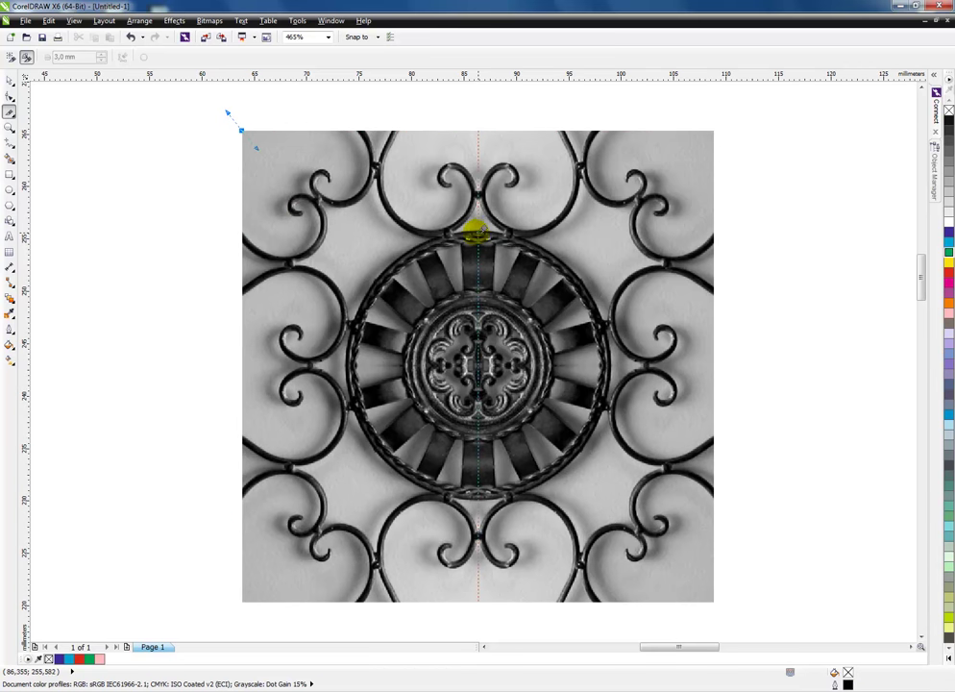
{"action": "left_click_drag", "start_coordinate": [477, 231], "coordinate": [604, 231]}
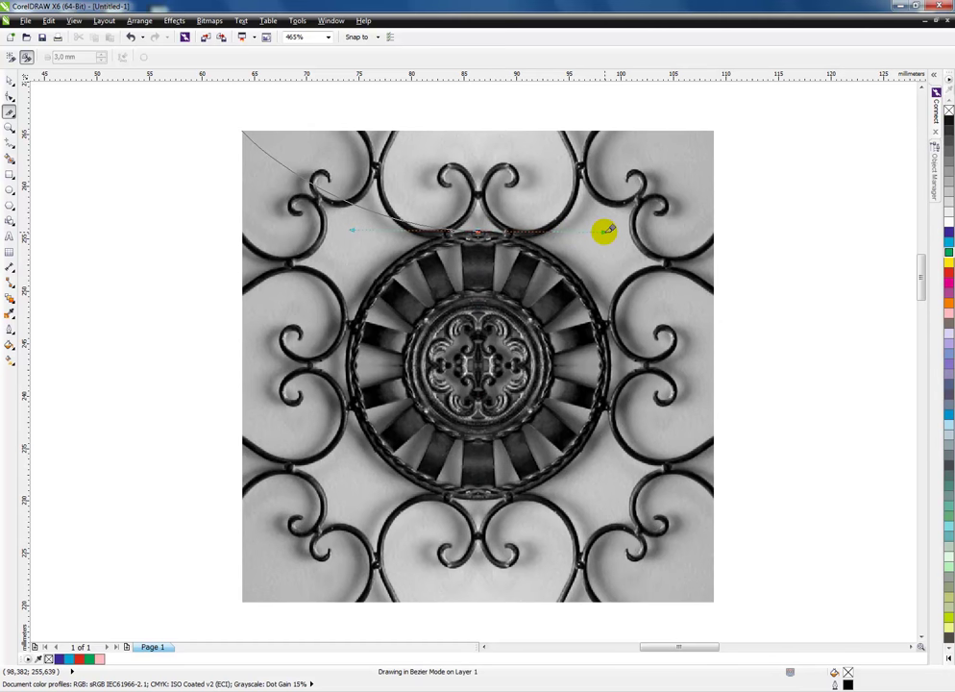
{"action": "left_click", "coordinate": [713, 129]}
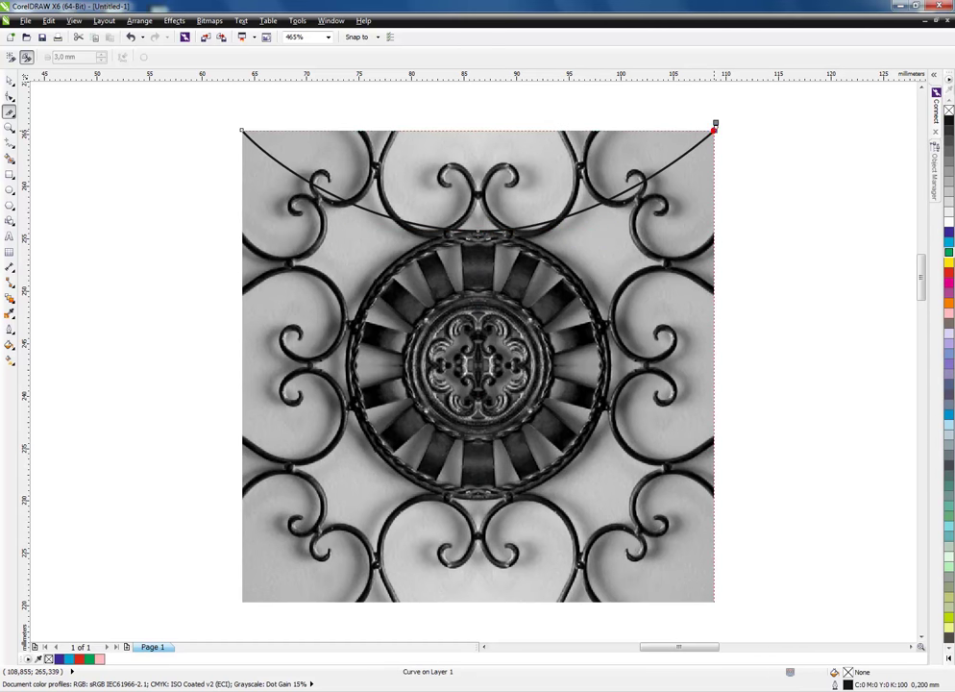
{"action": "left_click", "coordinate": [10, 81]}
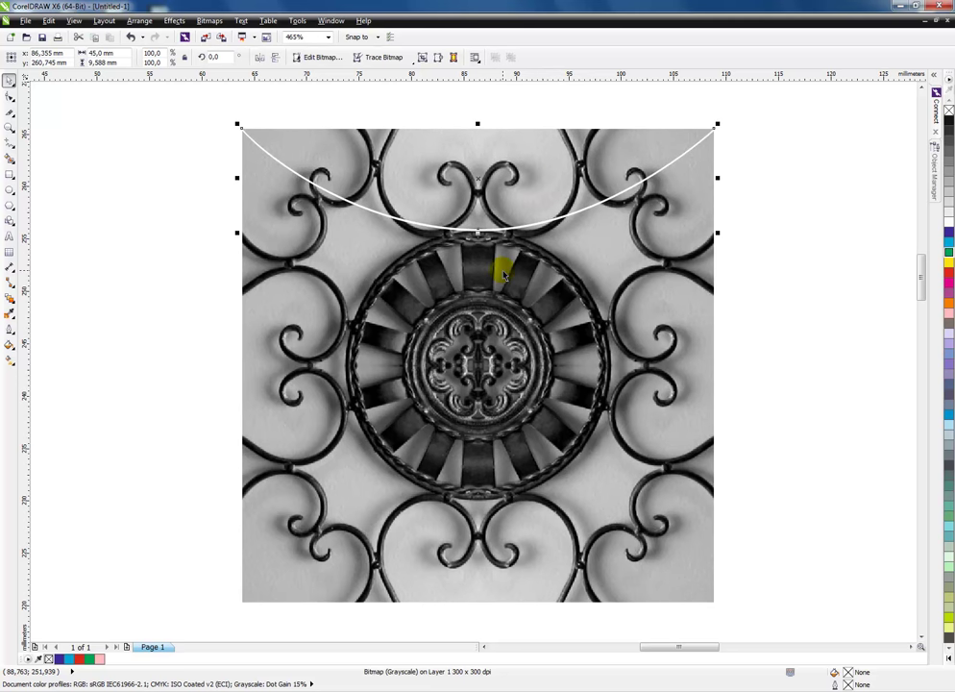
Slice off the bitmap's lower part along a Bézier curve between its bottom corners through the ring's bottom, and nudge that piece slightly down
{"action": "left_click", "coordinate": [503, 276]}
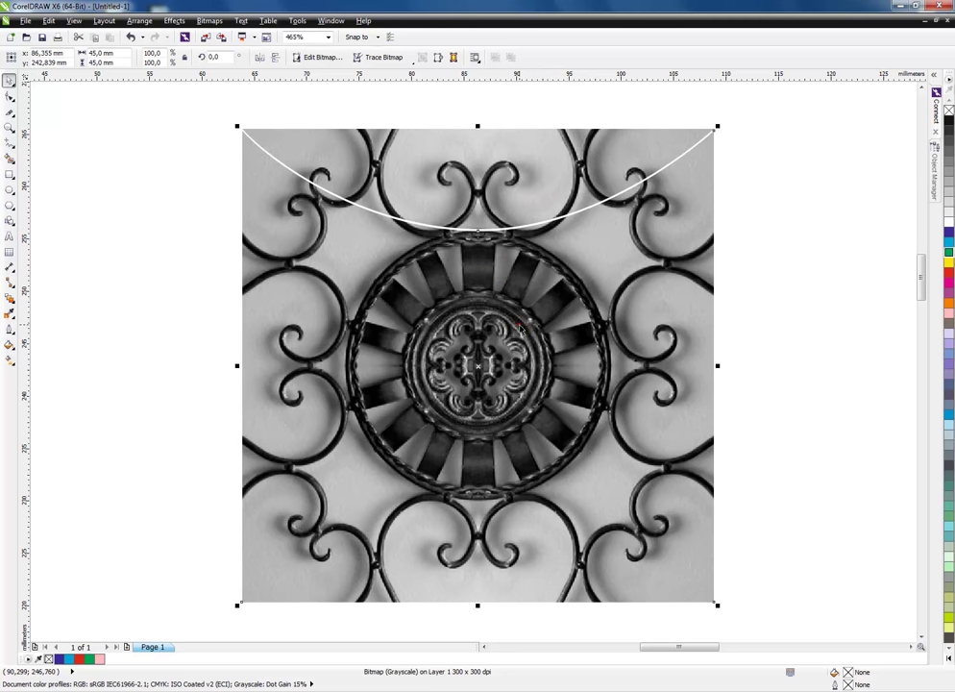
{"action": "left_click", "coordinate": [10, 96]}
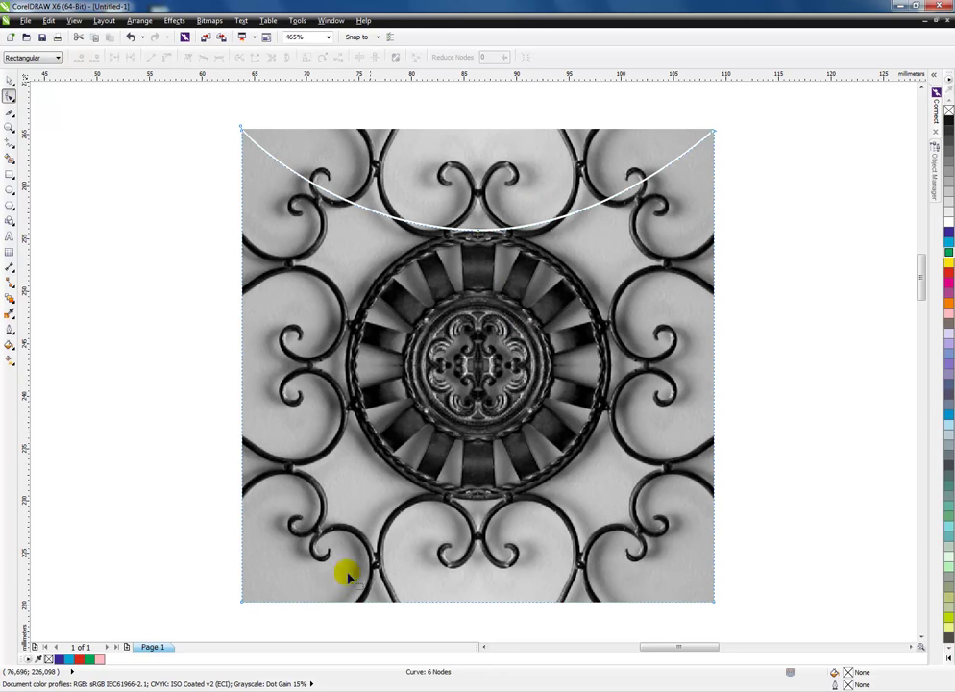
{"action": "left_click", "coordinate": [10, 112]}
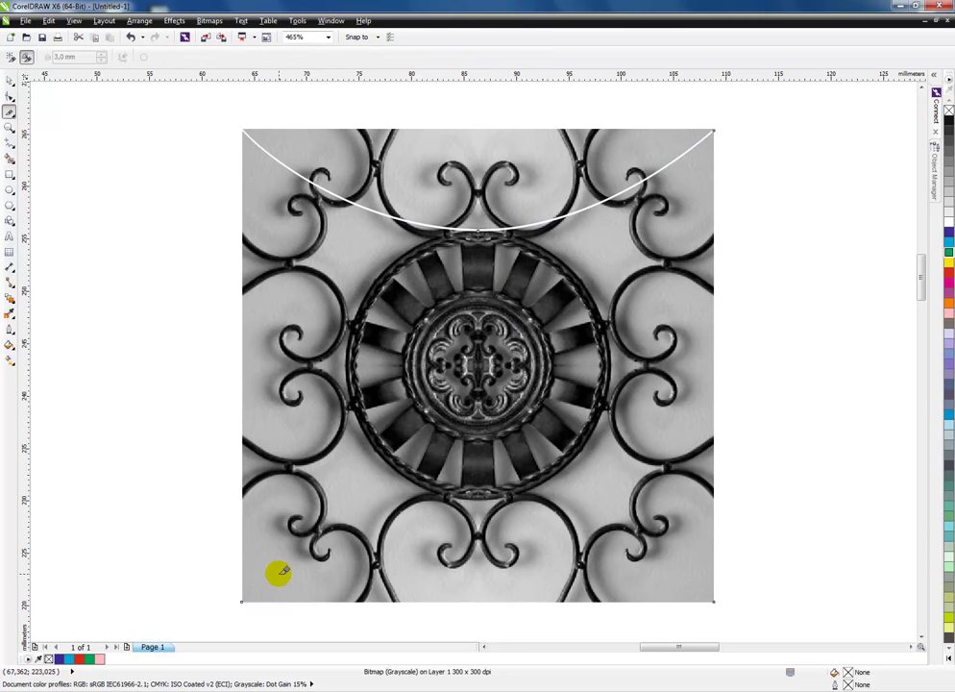
{"action": "left_click", "coordinate": [243, 597]}
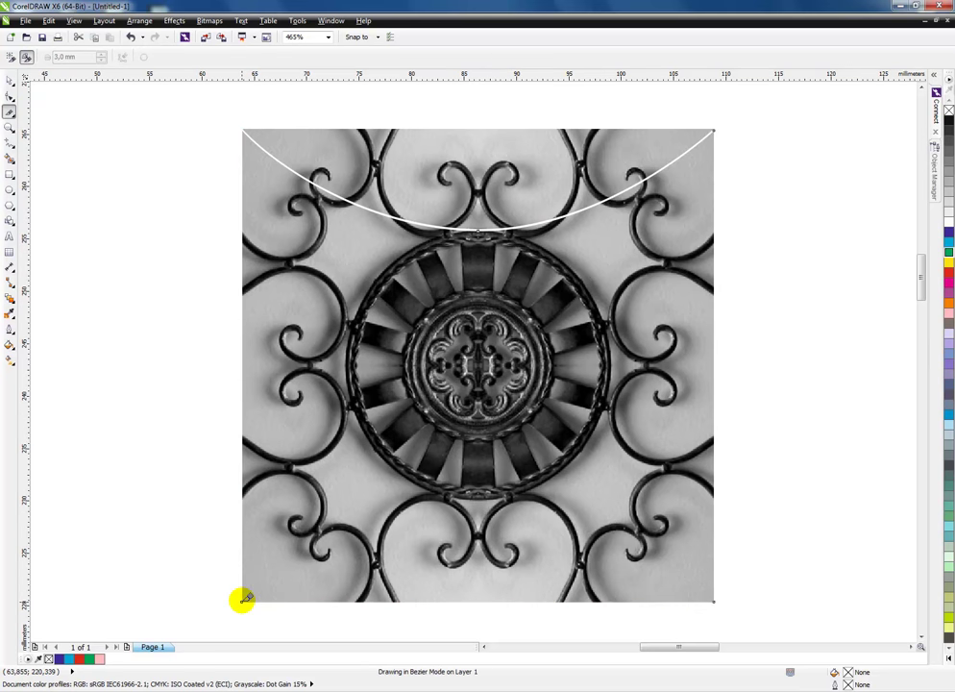
{"action": "left_click_drag", "start_coordinate": [243, 598], "coordinate": [255, 591]}
{"action": "left_click_drag", "start_coordinate": [477, 498], "coordinate": [598, 497]}
{"action": "left_click", "coordinate": [713, 599]}
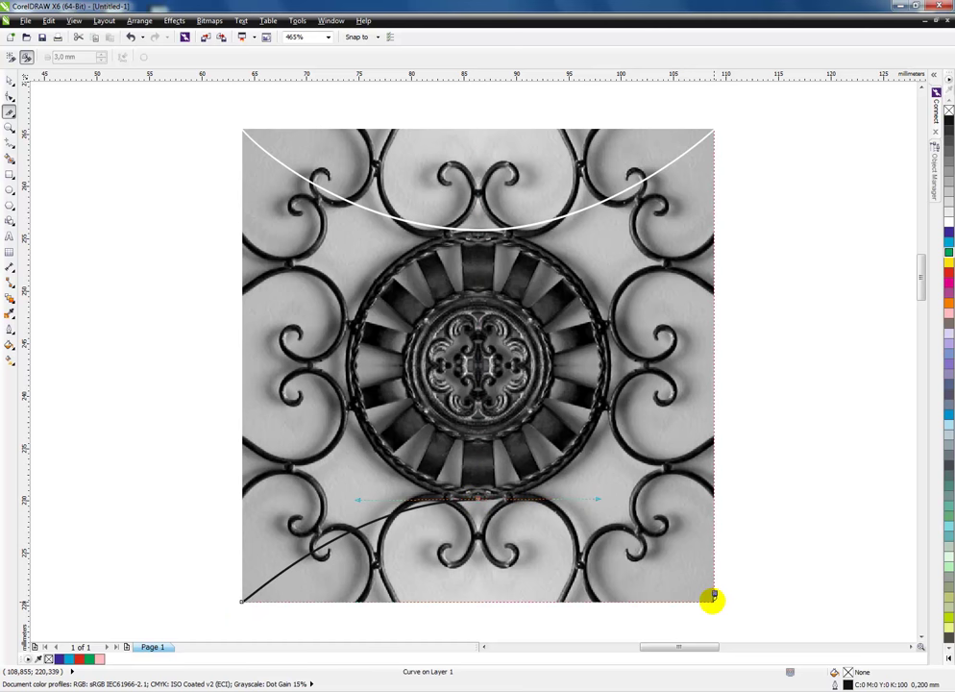
{"action": "key", "text": "ctrl+z"}
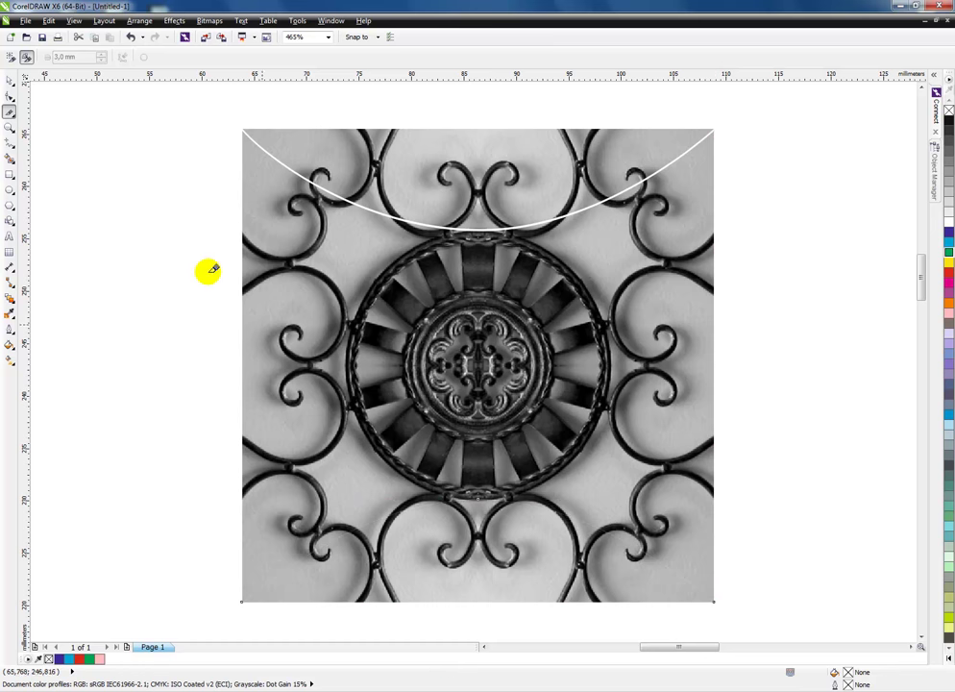
{"action": "key", "text": "ctrl+shift+z"}
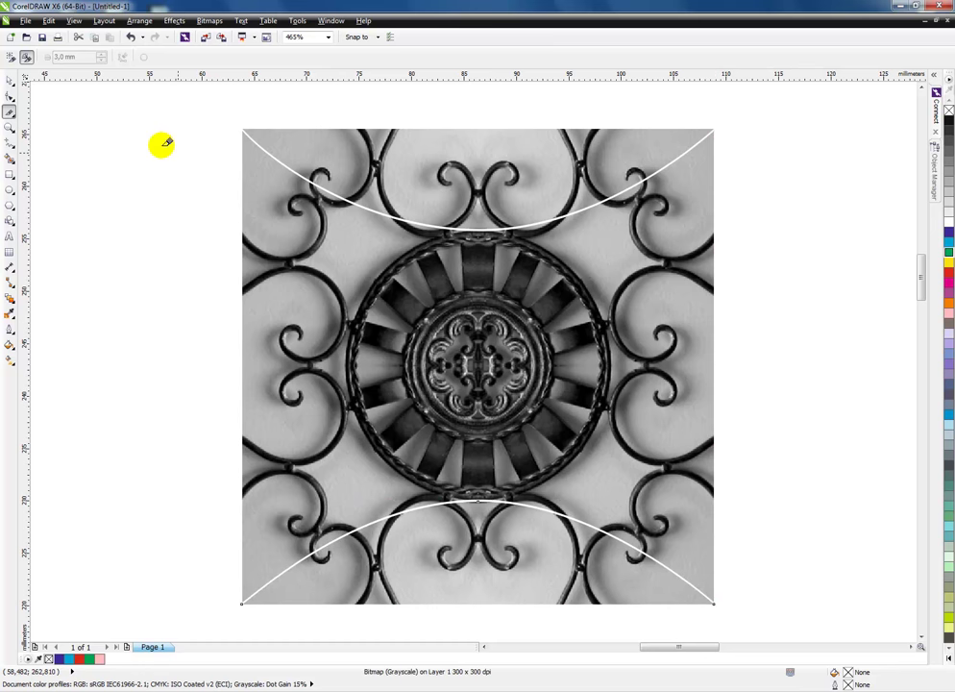
{"action": "left_click", "coordinate": [5, 82]}
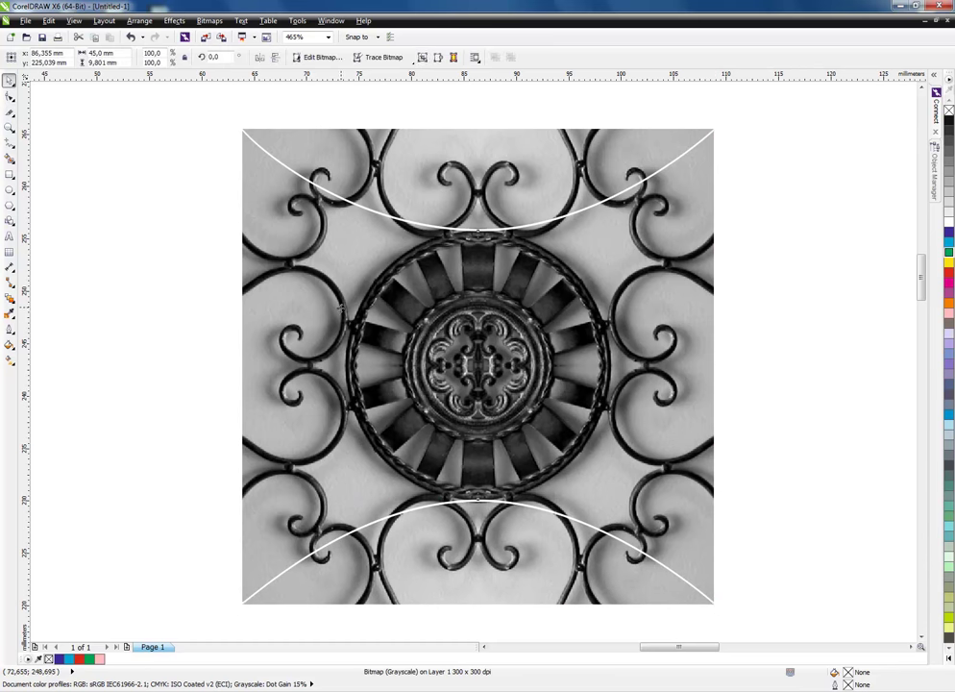
Slice off the bitmap's left part with a Bézier Knife curve from the upper-left corner through the ring's left edge to the lower-left corner
{"action": "left_click", "coordinate": [9, 112]}
{"action": "left_click", "coordinate": [247, 131]}
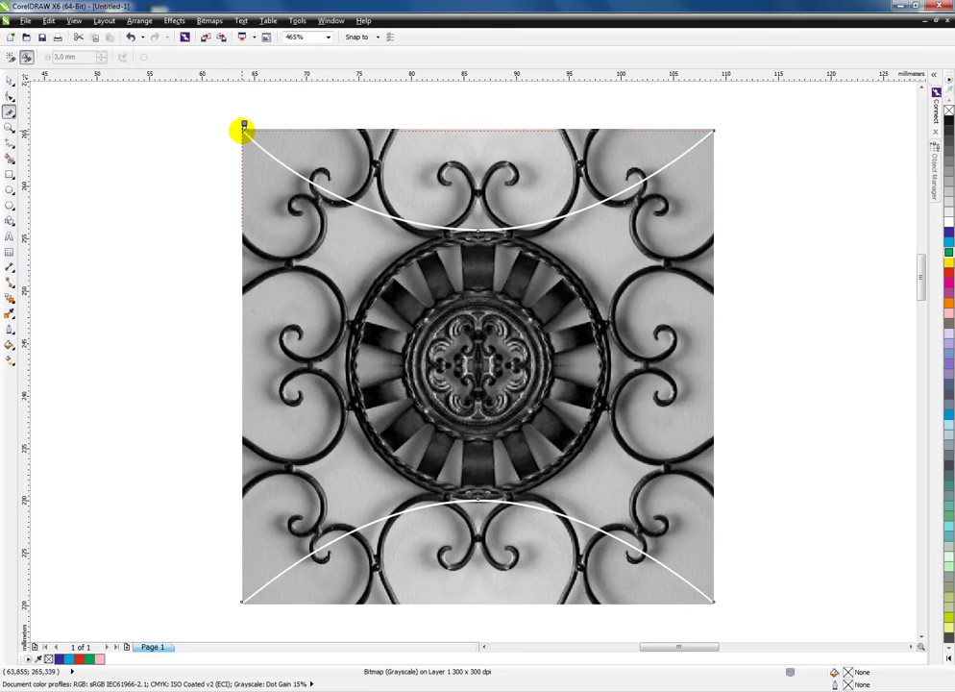
{"action": "left_click", "coordinate": [247, 127]}
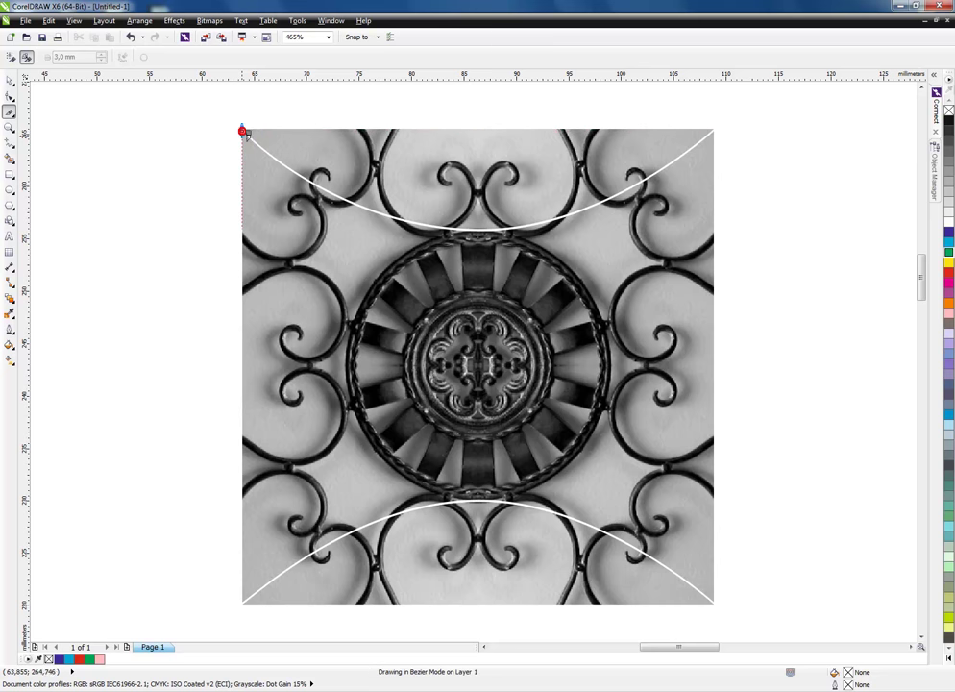
{"action": "left_click_drag", "start_coordinate": [244, 133], "coordinate": [254, 147]}
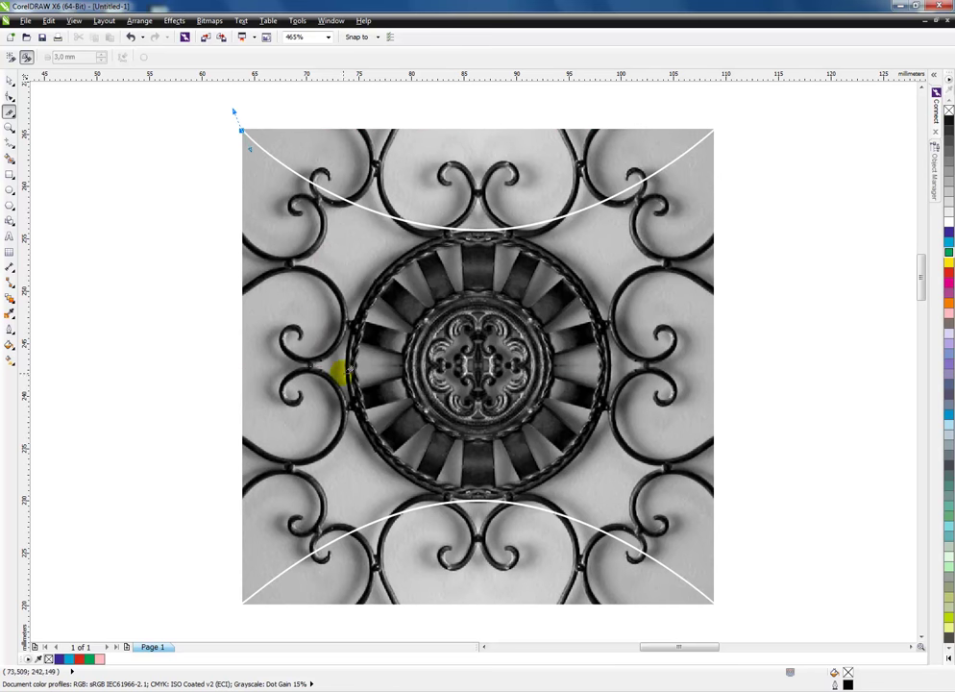
{"action": "left_click_drag", "start_coordinate": [343, 364], "coordinate": [345, 462]}
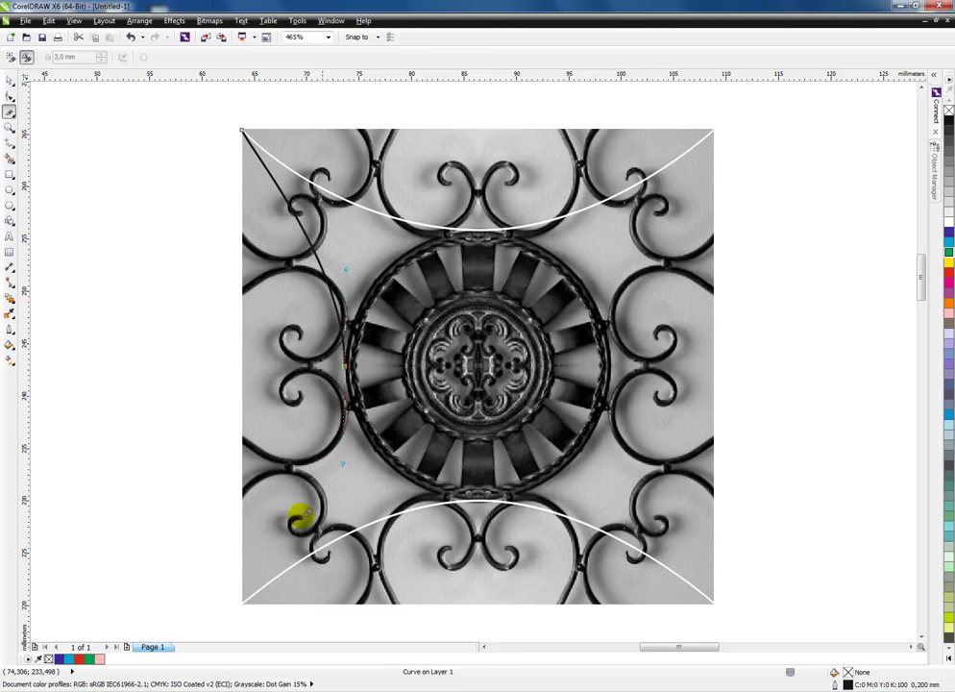
{"action": "left_click", "coordinate": [242, 599]}
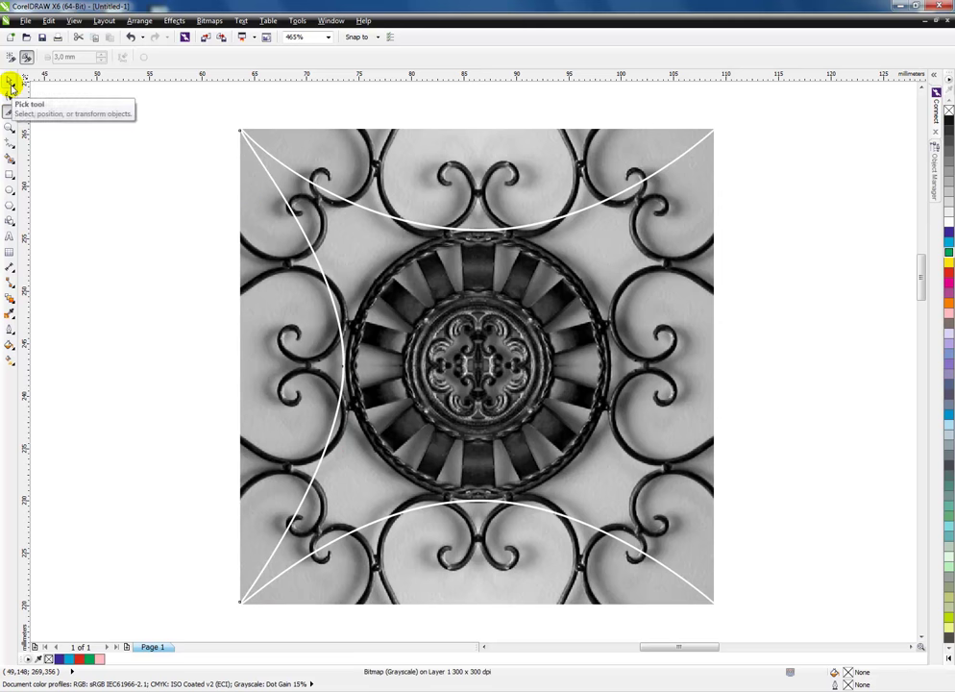
{"action": "left_click", "coordinate": [465, 279]}
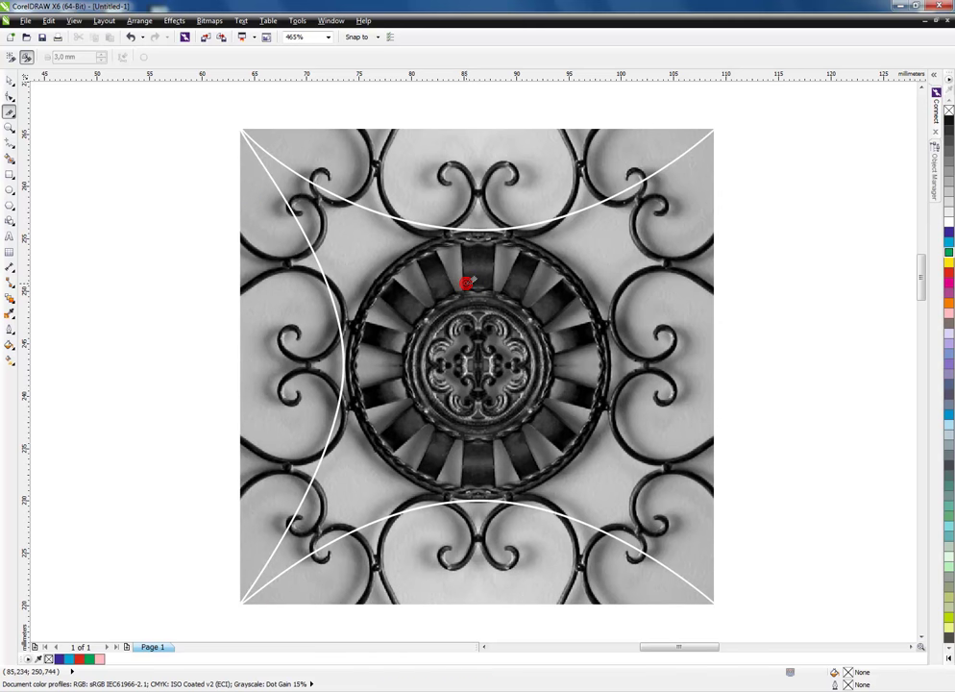
Slice off the bitmap's right part along a Bézier curve between its right corners through the ring's right edge, and nudge that piece slightly right
{"action": "left_click", "coordinate": [9, 84]}
{"action": "left_click", "coordinate": [555, 366]}
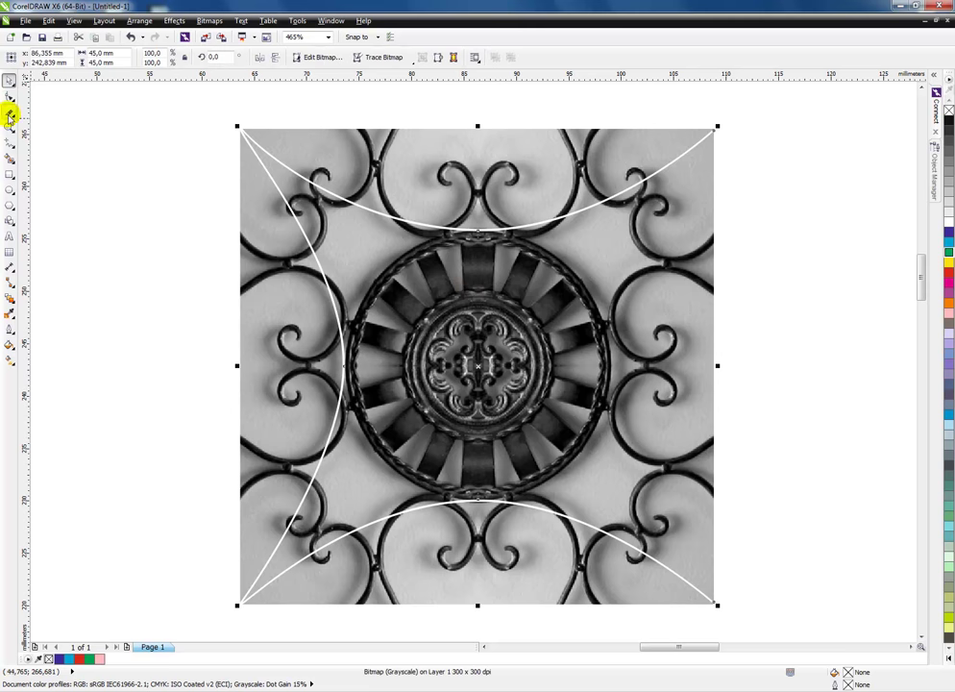
{"action": "left_click", "coordinate": [11, 111]}
{"action": "left_click_drag", "start_coordinate": [714, 132], "coordinate": [716, 123]}
{"action": "left_click", "coordinate": [716, 124]}
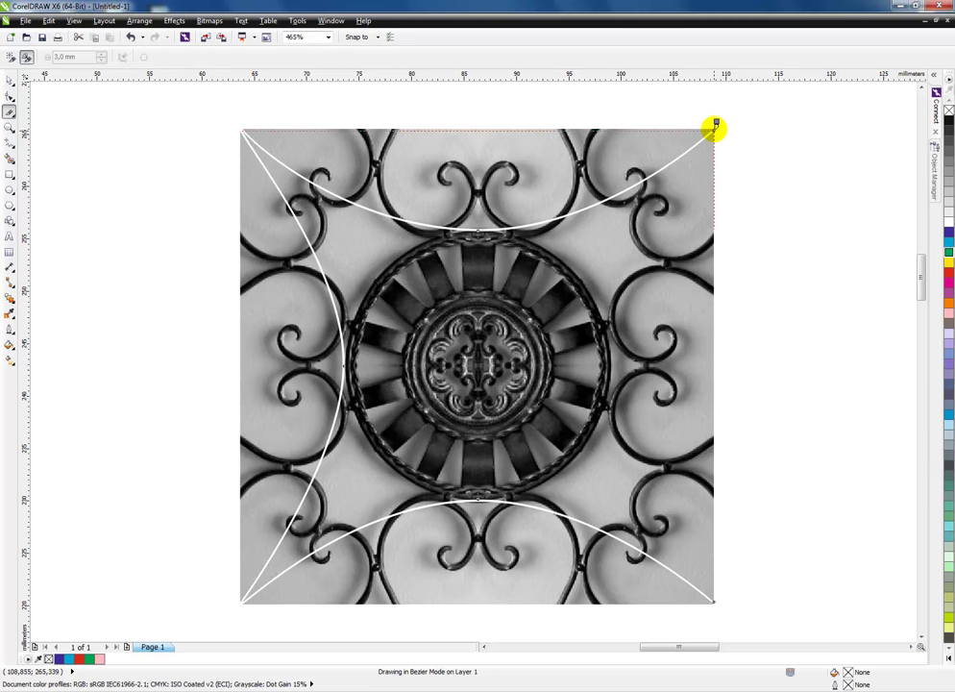
{"action": "left_click", "coordinate": [714, 136]}
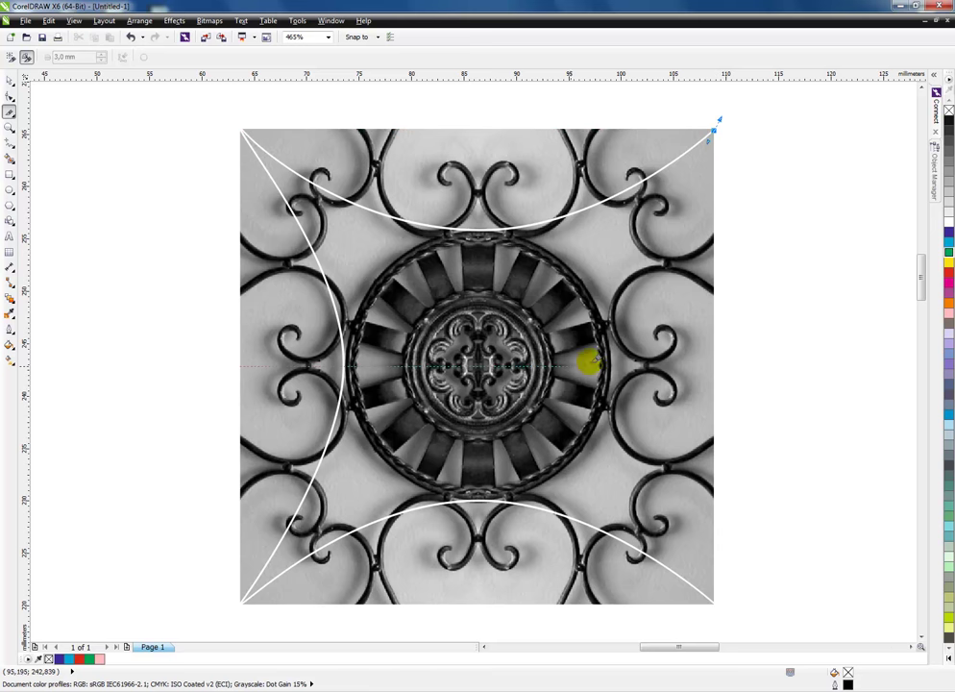
{"action": "left_click_drag", "start_coordinate": [612, 365], "coordinate": [614, 474]}
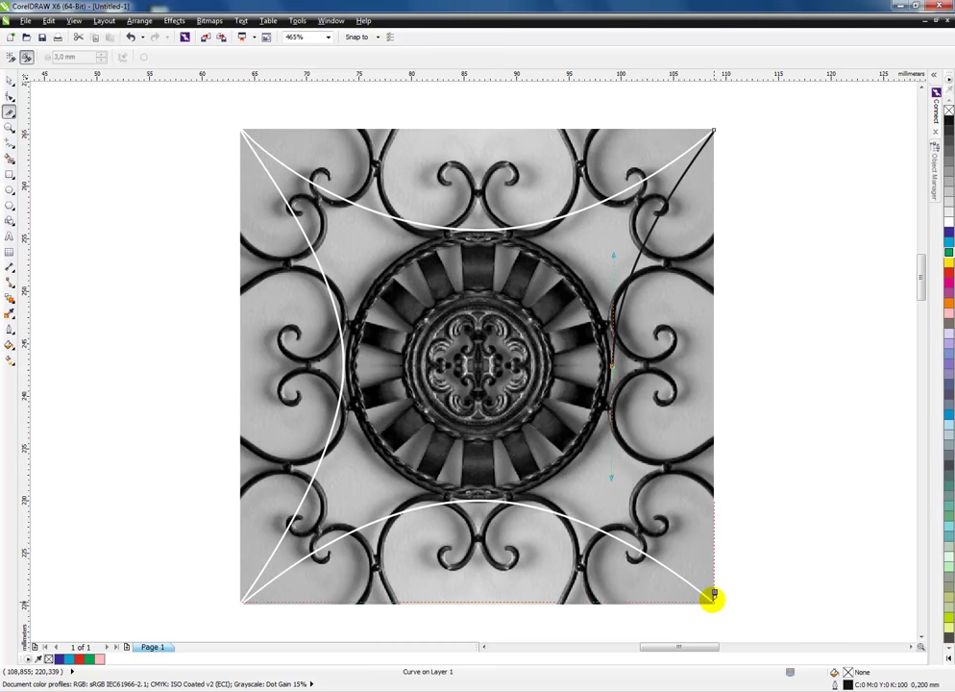
{"action": "left_click", "coordinate": [712, 598]}
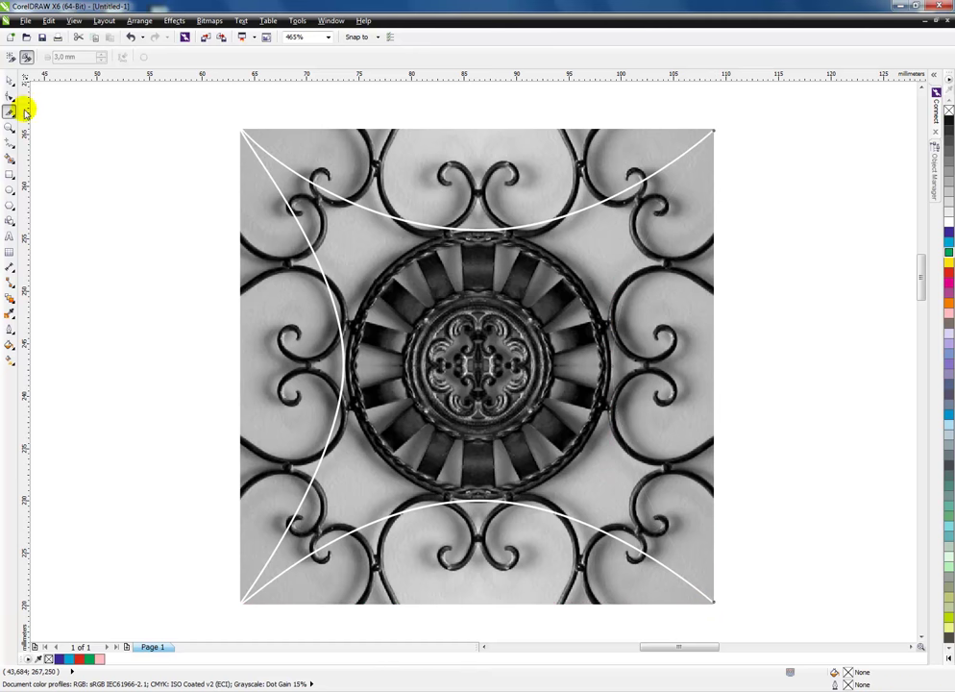
{"action": "left_click", "coordinate": [9, 82]}
{"action": "left_click", "coordinate": [668, 227]}
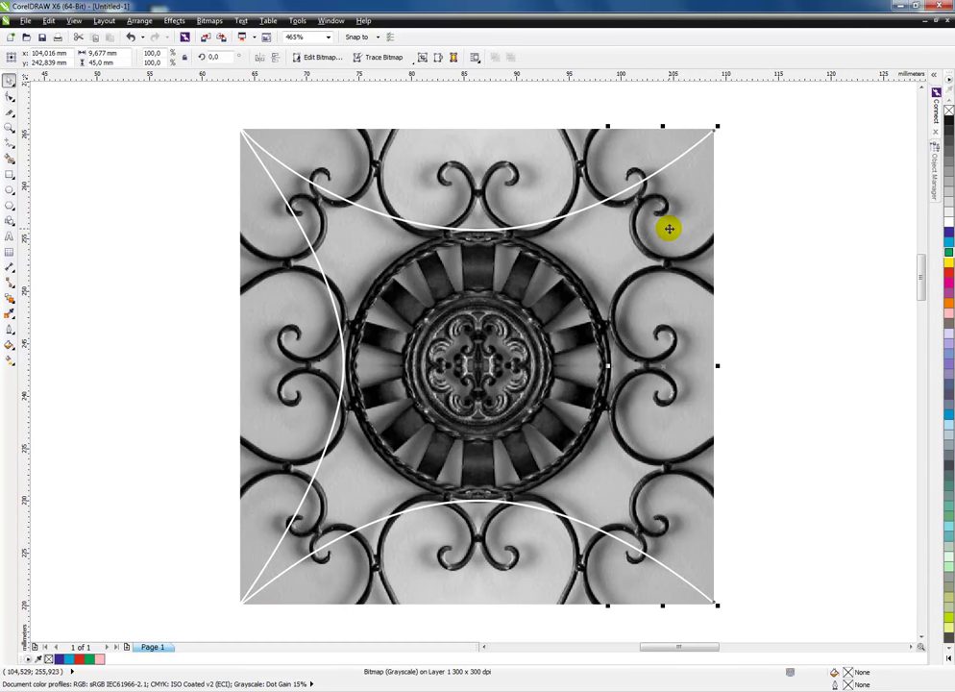
{"action": "left_click", "coordinate": [771, 321]}
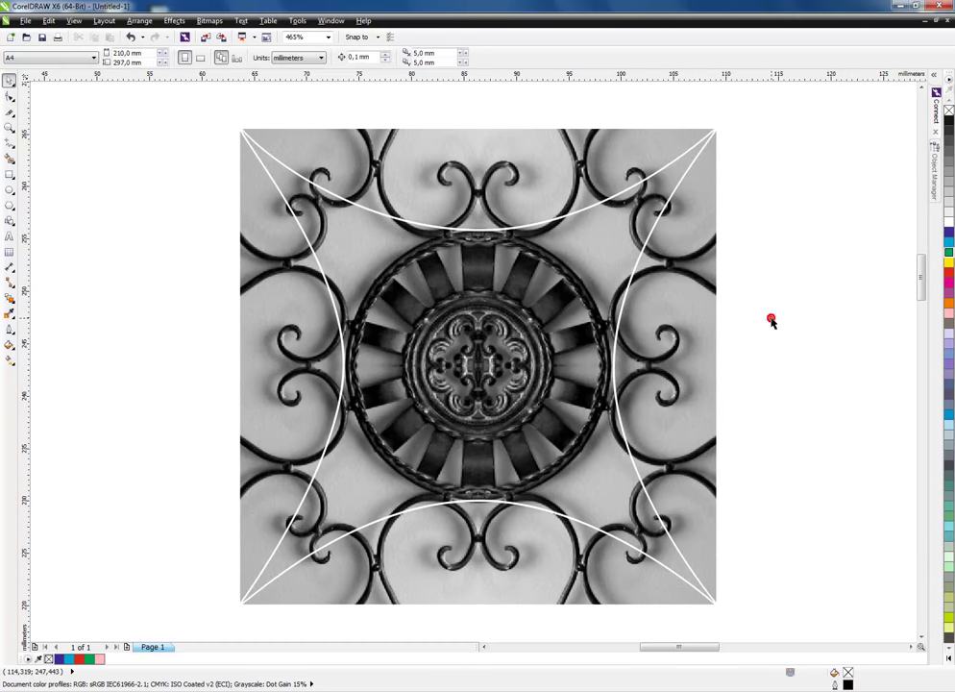
Nudge the upper, left, lower and right cut pieces slightly outward to widen the gaps around the central piece
{"action": "scroll", "coordinate": [772, 321], "scroll_direction": "down", "scroll_amount": 3}
{"action": "left_click", "coordinate": [630, 245]}
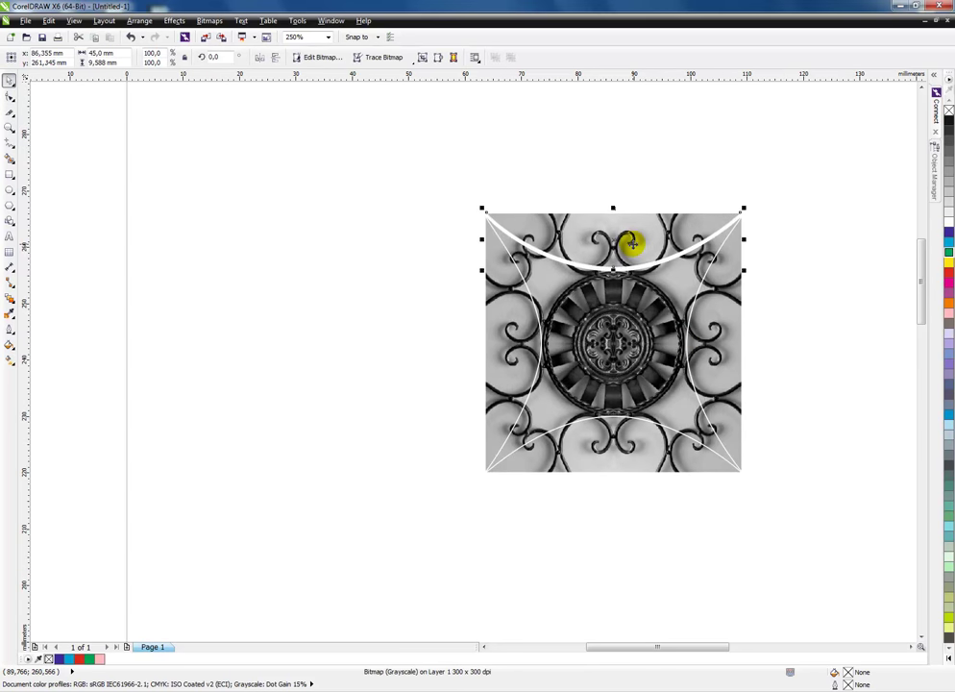
{"action": "left_click", "coordinate": [509, 326]}
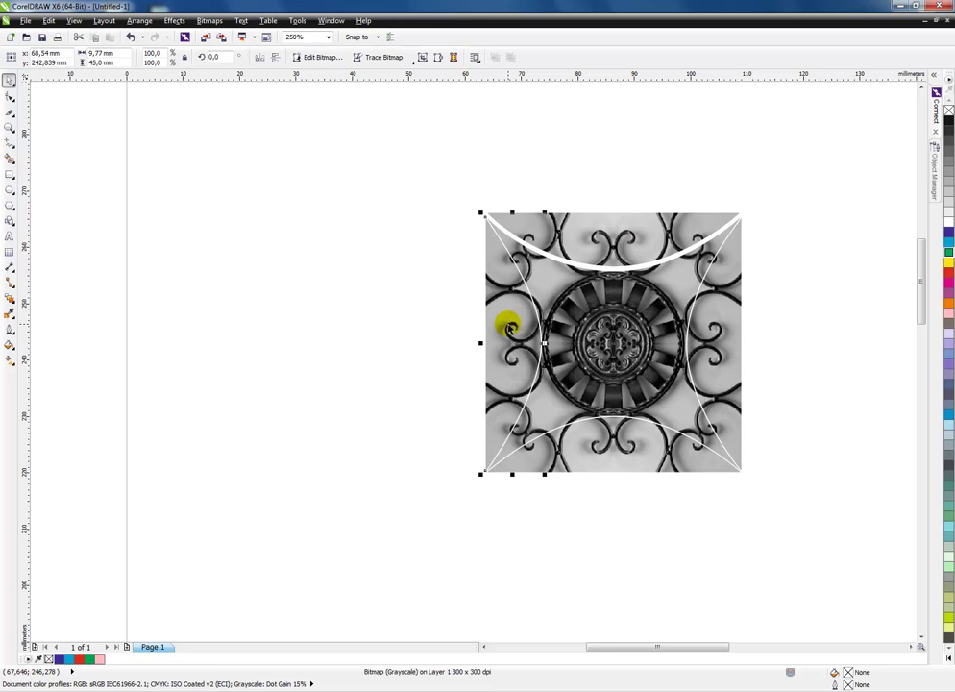
{"action": "left_click", "coordinate": [680, 444]}
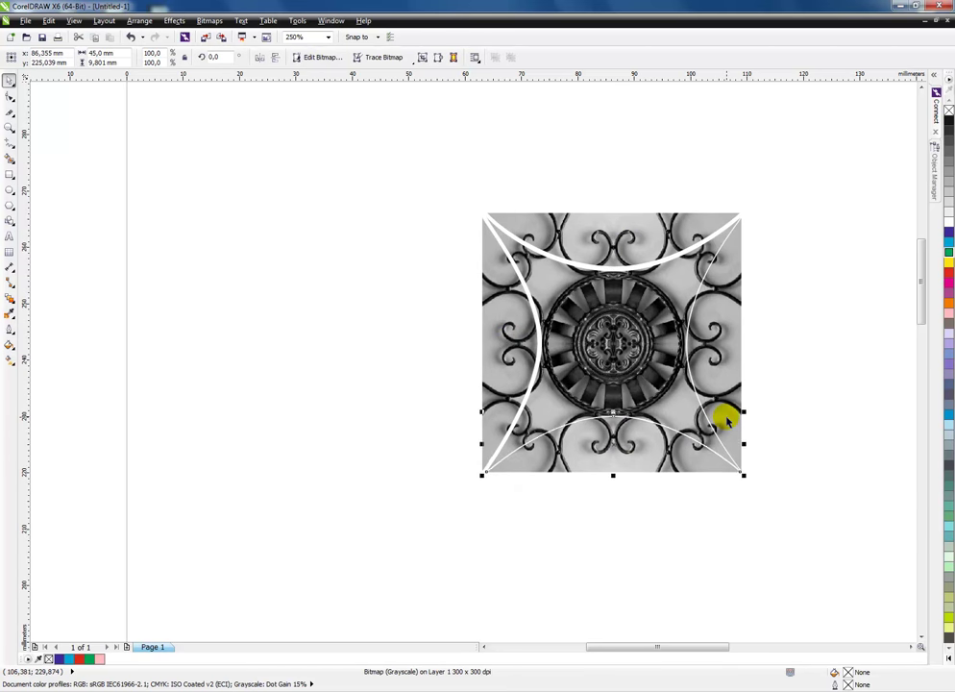
{"action": "left_click", "coordinate": [719, 360]}
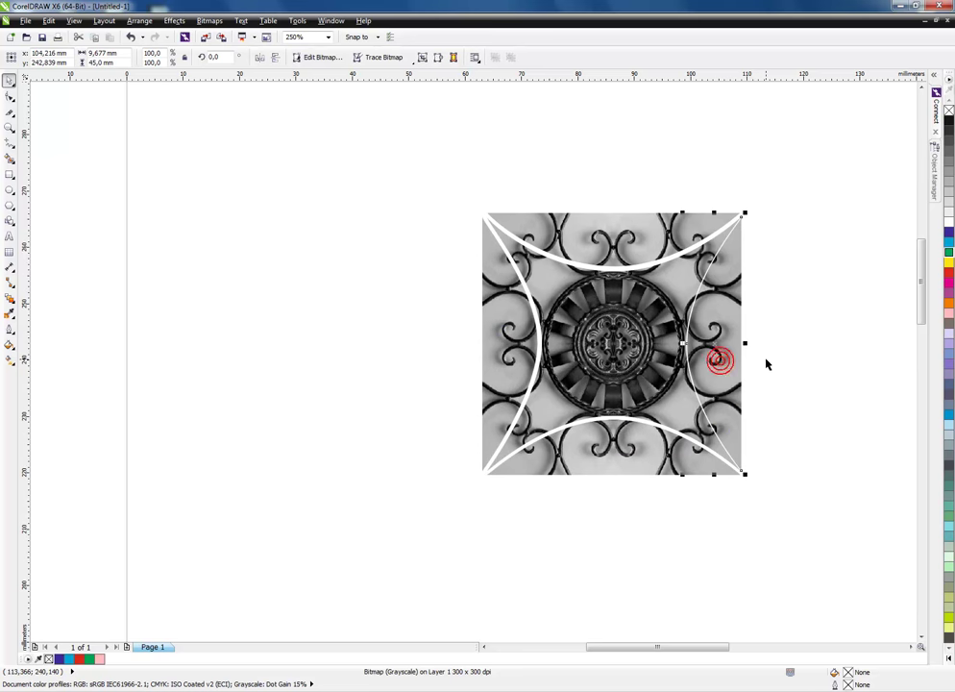
{"action": "key", "text": "ctrl+r"}
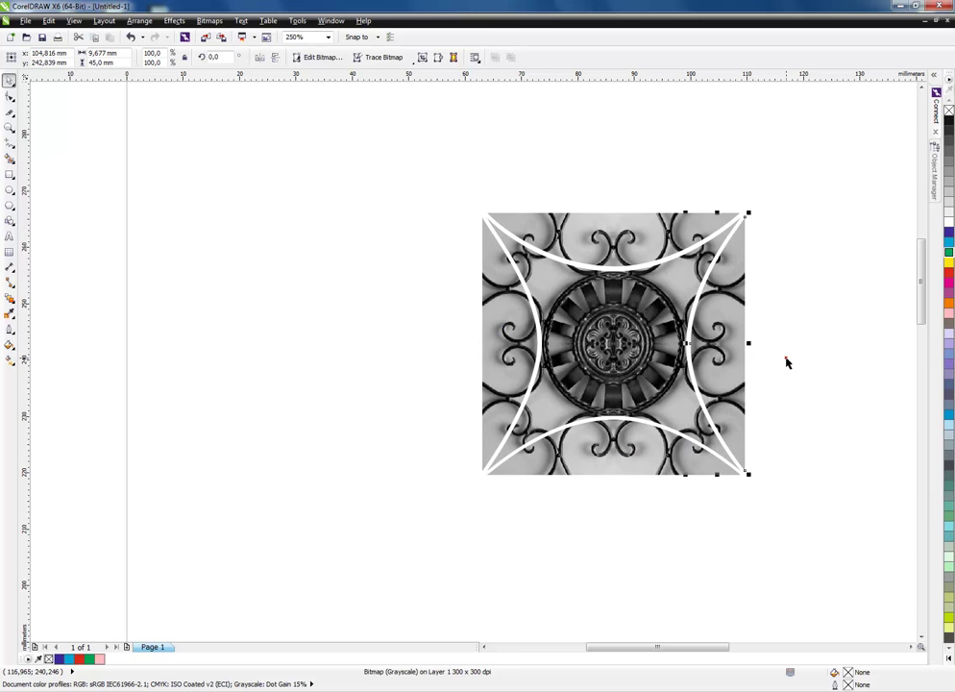
{"action": "left_click", "coordinate": [787, 357]}
{"action": "left_click", "coordinate": [850, 297]}
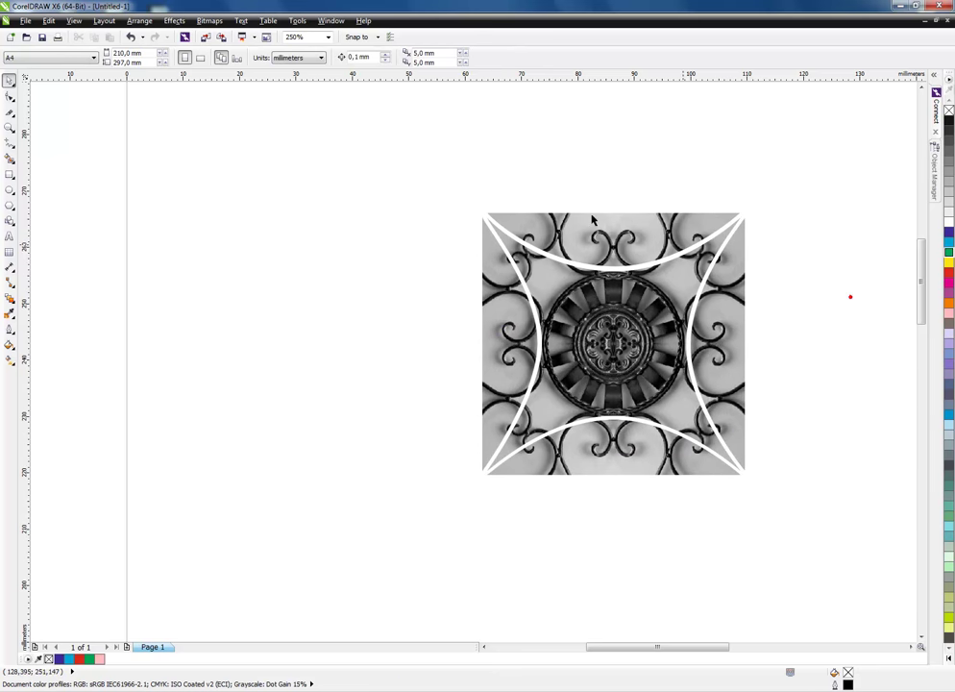
Move the four cut pieces well away from the central star-shaped piece, each towards its own side
{"action": "left_click_drag", "start_coordinate": [595, 235], "coordinate": [577, 157]}
{"action": "left_click_drag", "start_coordinate": [514, 315], "coordinate": [376, 315]}
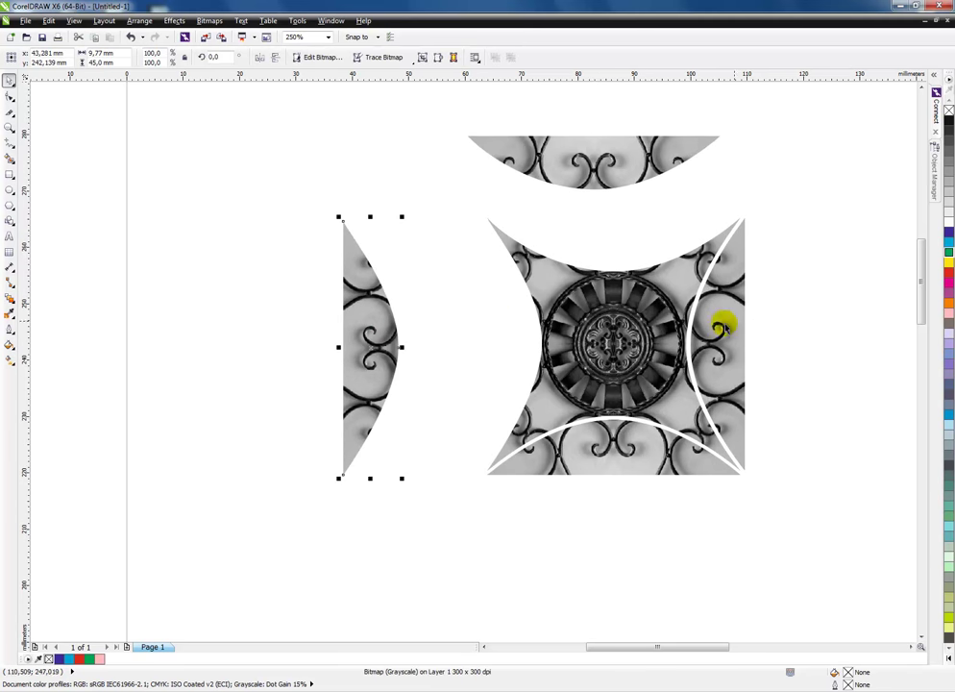
{"action": "left_click_drag", "start_coordinate": [725, 324], "coordinate": [798, 324]}
{"action": "left_click_drag", "start_coordinate": [618, 450], "coordinate": [614, 539]}
{"action": "left_click", "coordinate": [780, 508]}
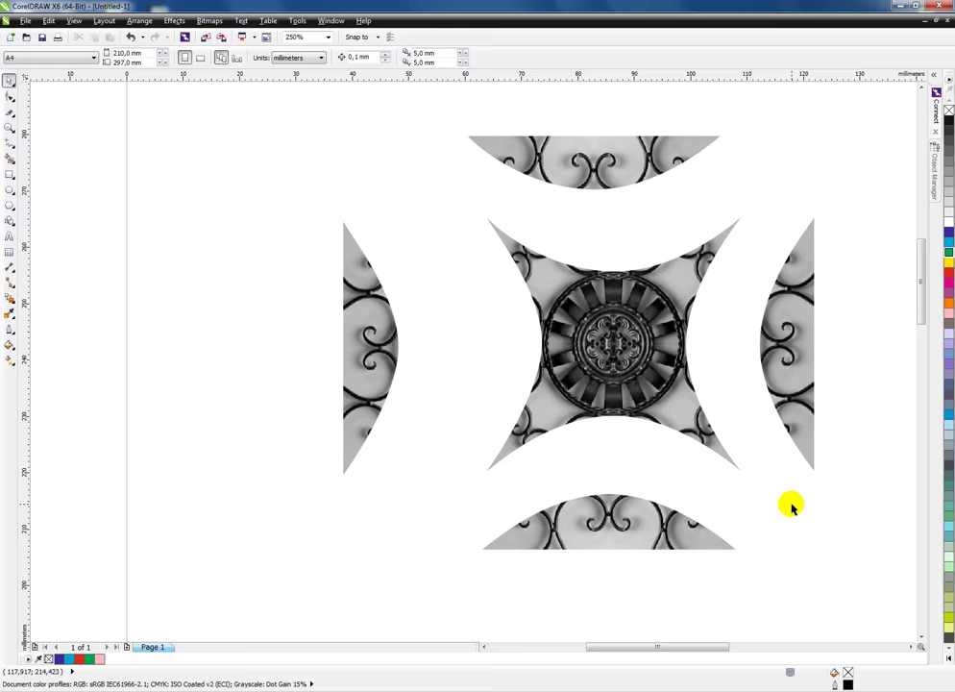
Activate the Virtual Segment Delete tool, and switch back to the Crop tool
{"action": "scroll", "coordinate": [790, 506], "scroll_direction": "down", "scroll_amount": 2}
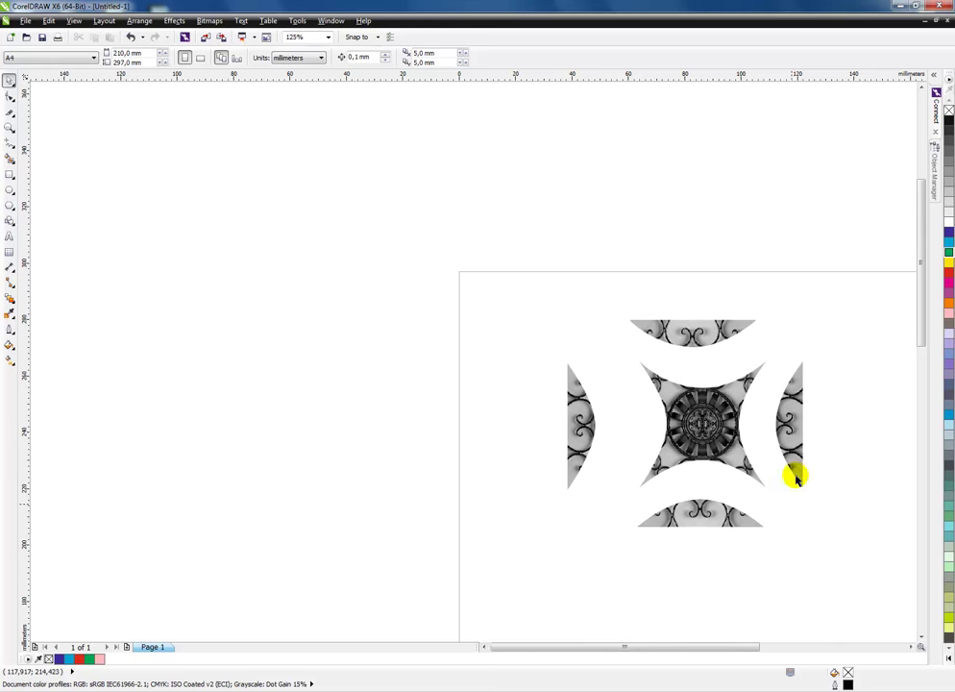
{"action": "left_click", "coordinate": [911, 646]}
{"action": "left_click", "coordinate": [911, 648]}
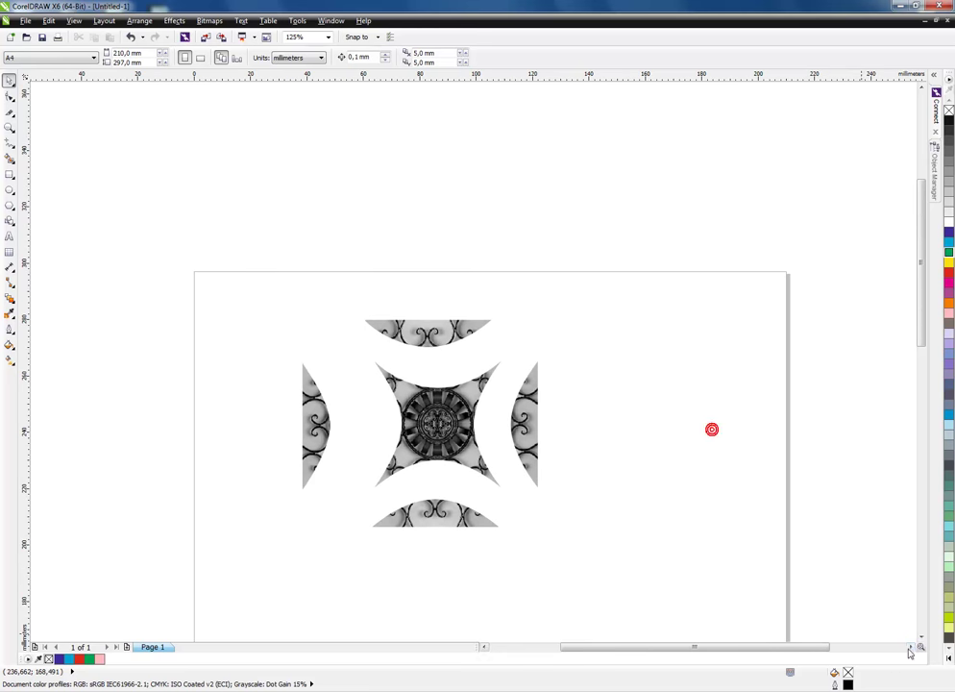
{"action": "scroll", "coordinate": [625, 404], "scroll_direction": "down", "scroll_amount": 2}
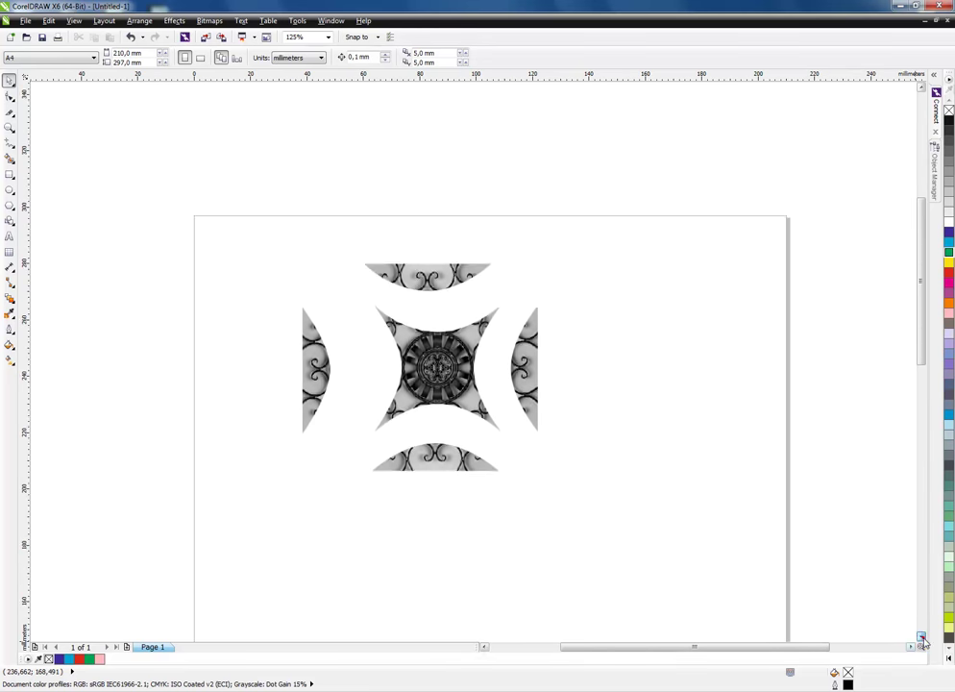
{"action": "left_click", "coordinate": [13, 119]}
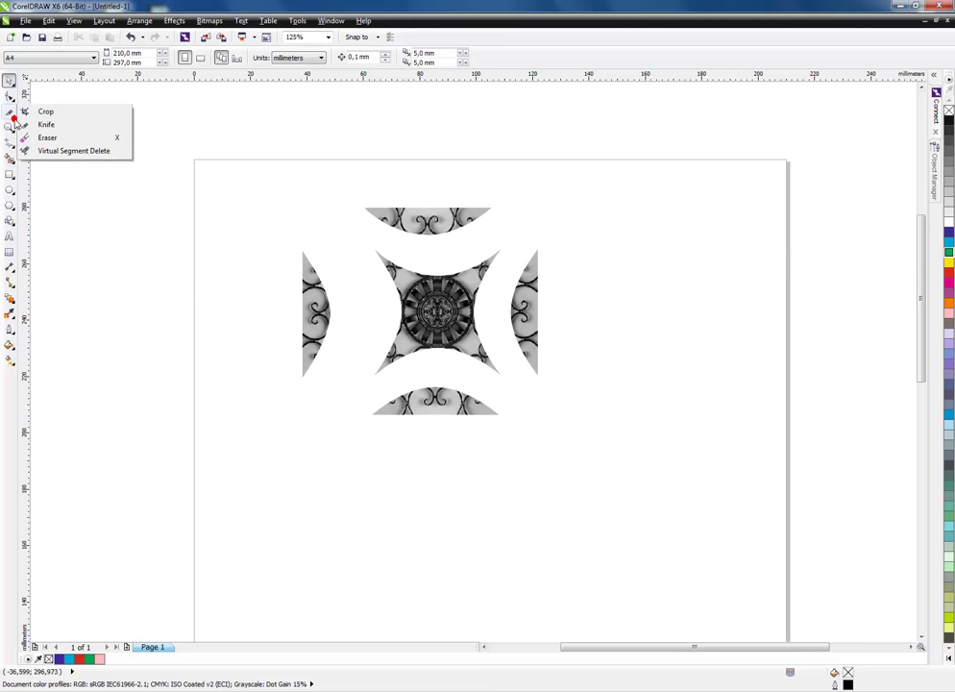
{"action": "left_click", "coordinate": [55, 152]}
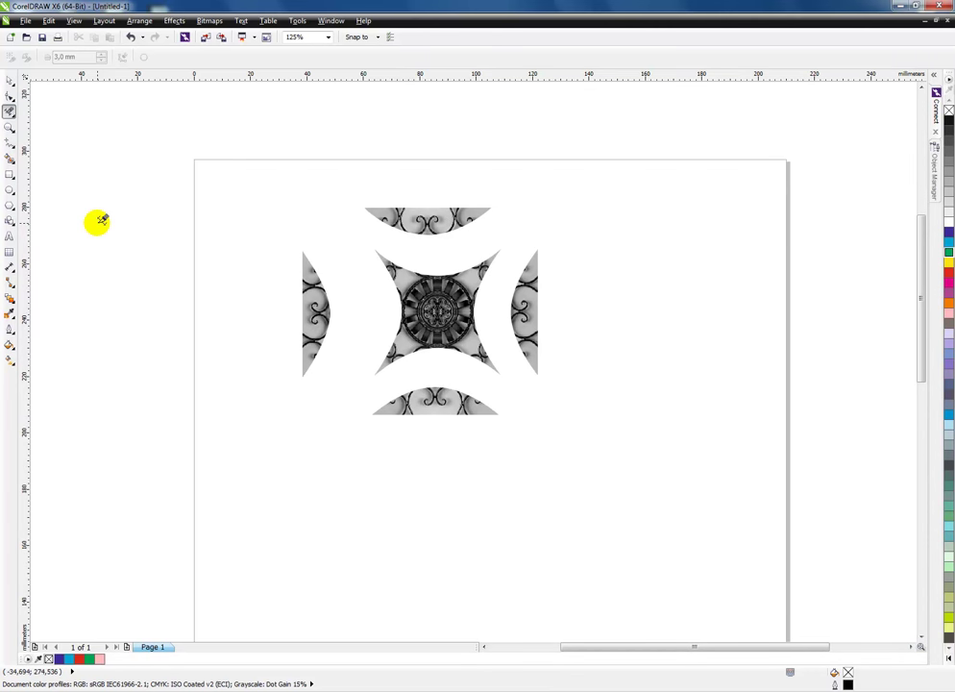
{"action": "left_click", "coordinate": [9, 115]}
{"action": "left_click", "coordinate": [19, 113]}
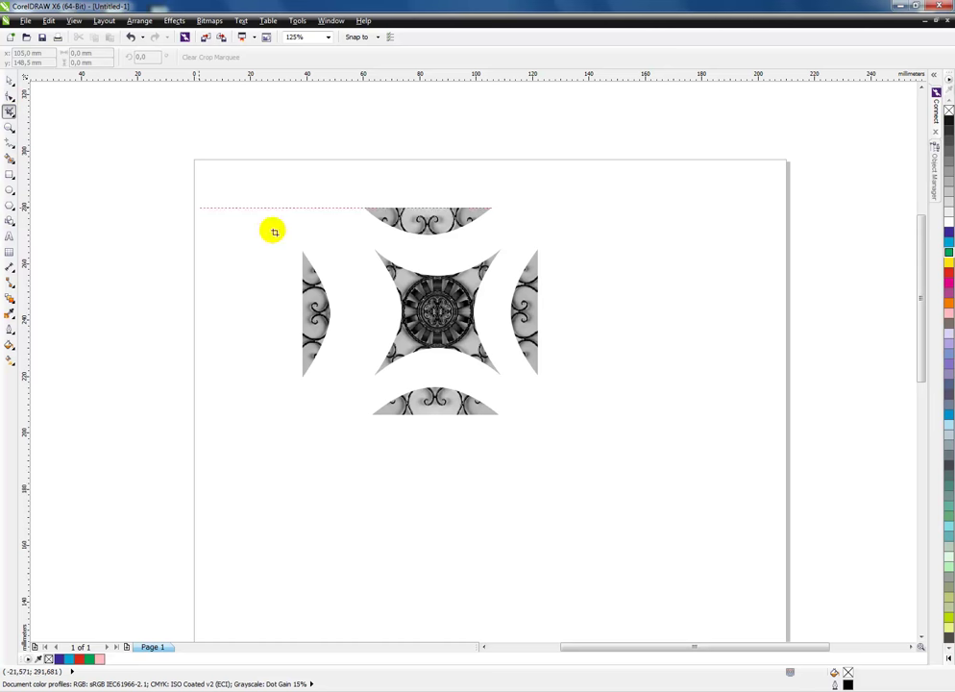